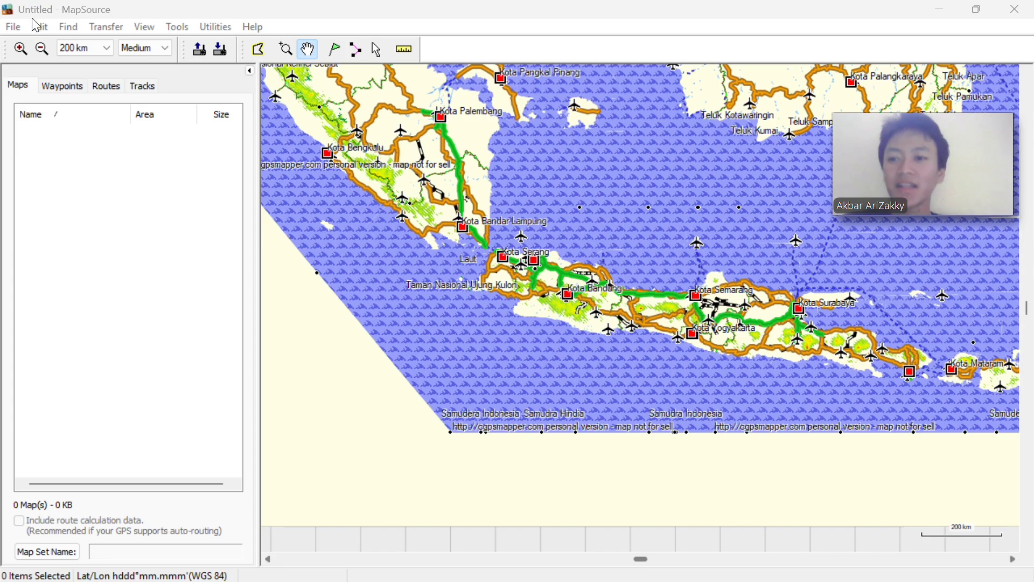
Step: Add a waypoint named pos 1 west of the Gunung Slamet crater, at about S7 14.8 E109 11.4
left_click(19, 57)
left_click(19, 57)
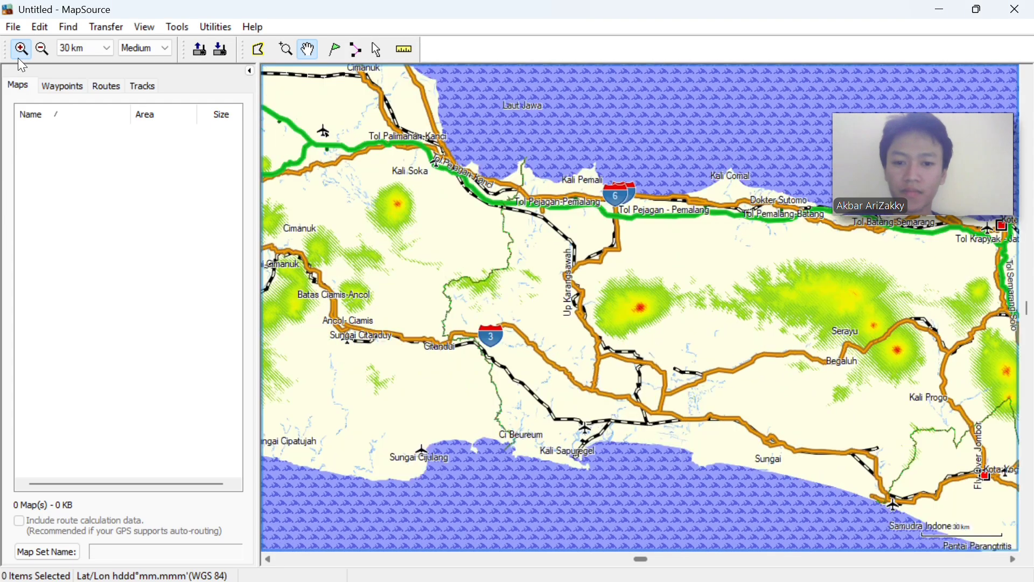
left_click(20, 57)
left_click(20, 57)
left_click(19, 58)
left_click(20, 57)
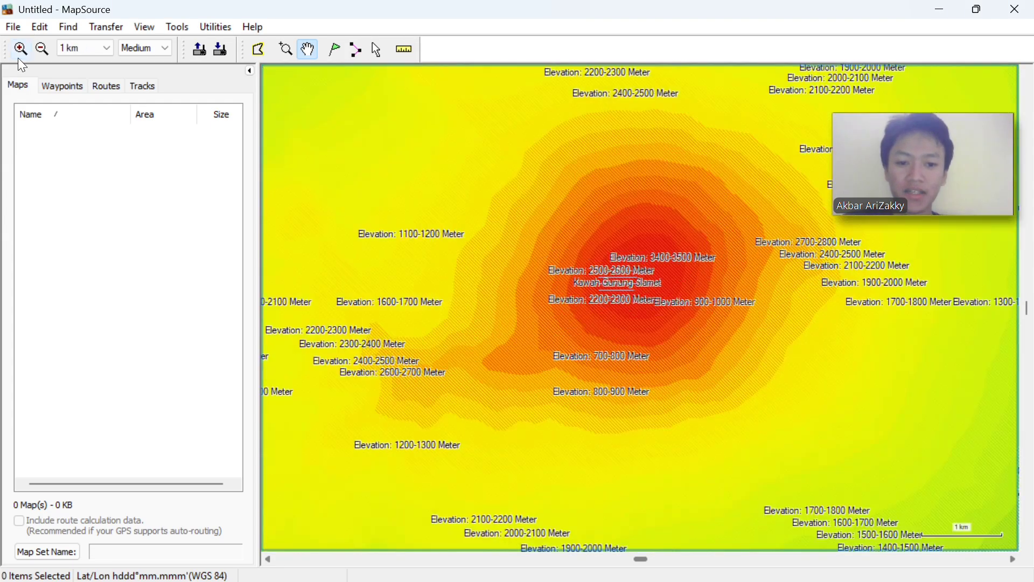
left_click(44, 47)
left_click(44, 48)
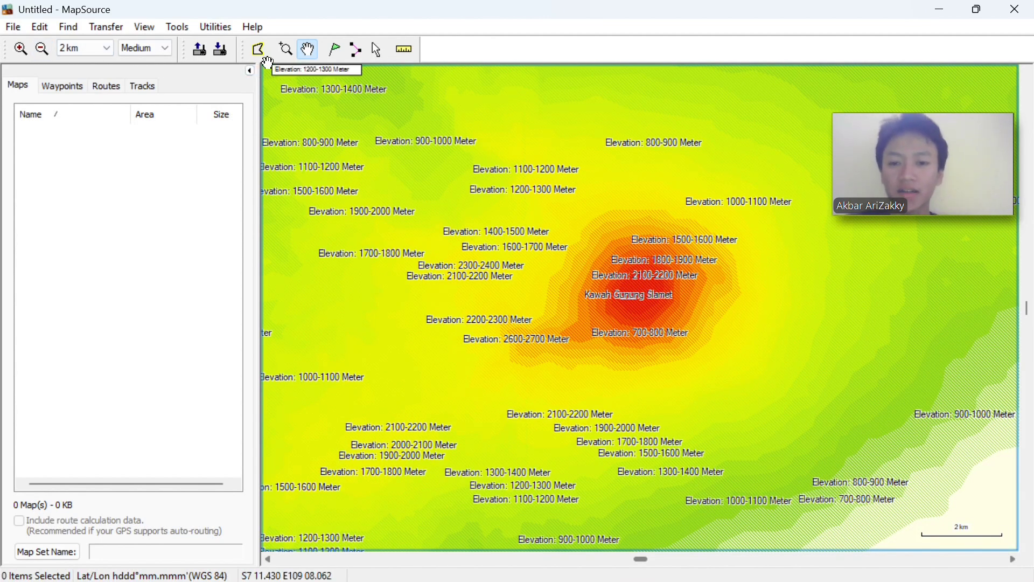
left_click(341, 54)
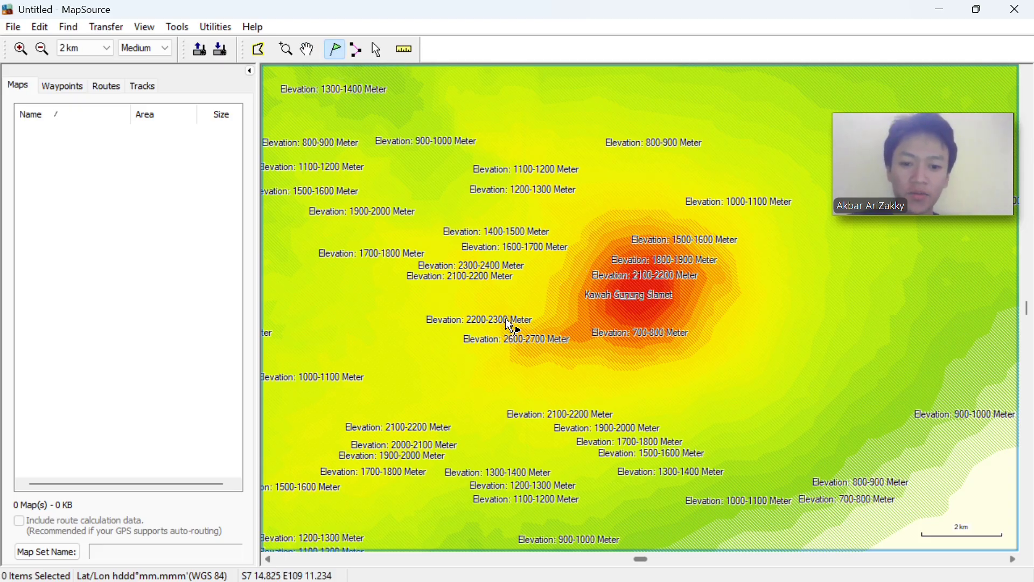
left_click(520, 318)
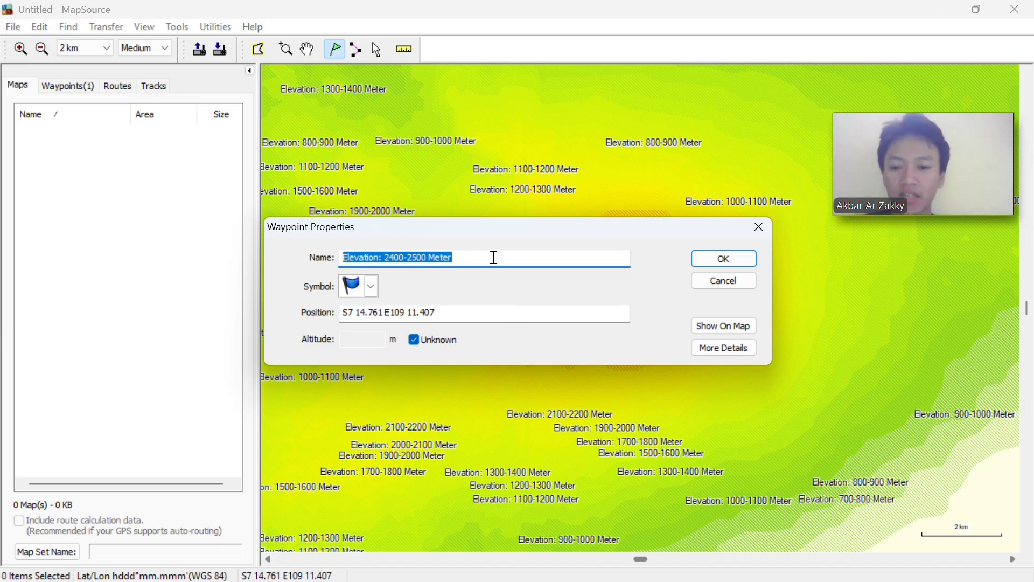
key("BackSpace")
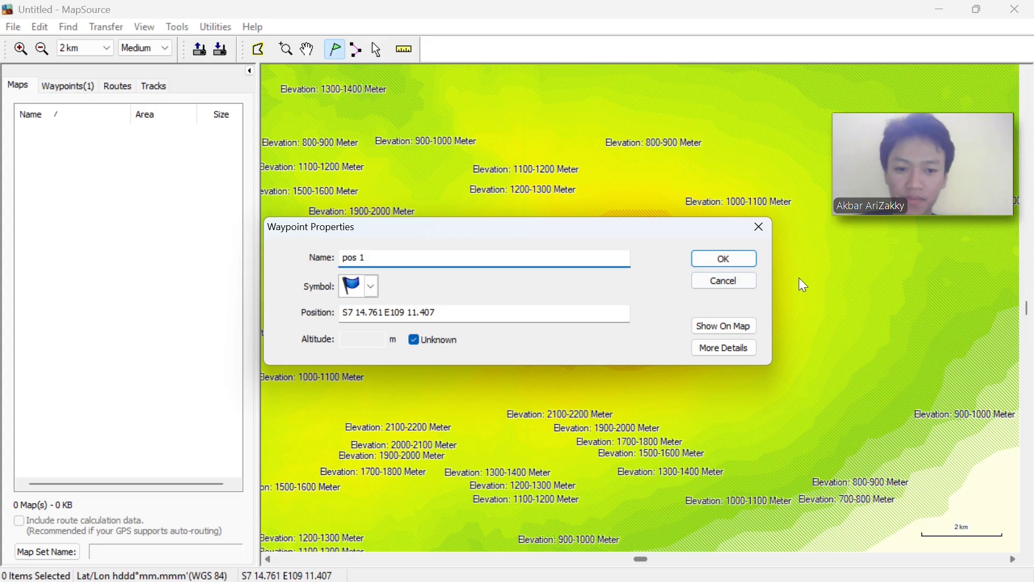
left_click(740, 268)
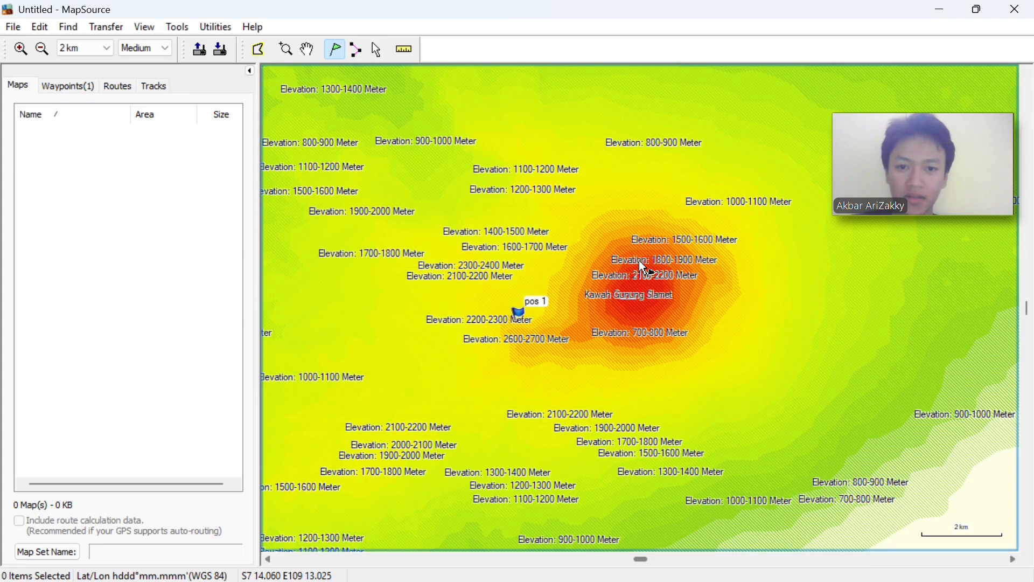
Step: Add waypoints pos 2 south of the crater at about S7 15.4 E109 12.7 and pos 3 east at about S7 14.8 E109 14.0
left_click(618, 372)
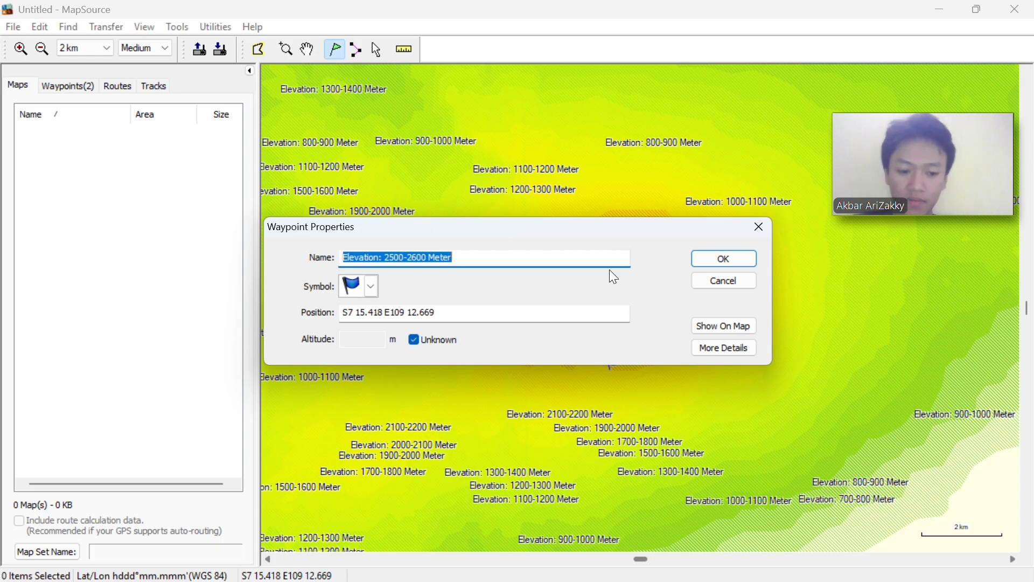
type("pos 2")
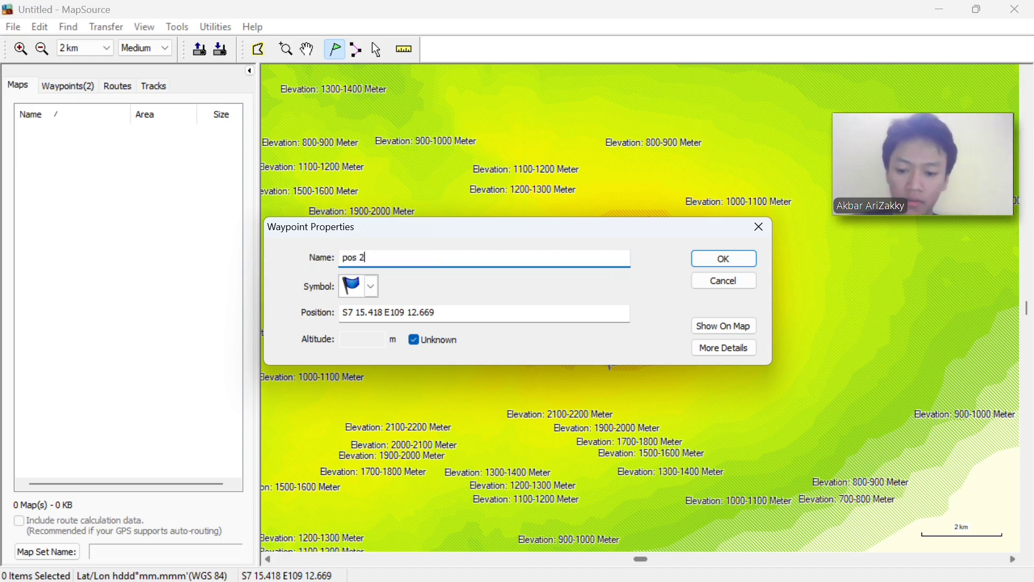
left_click(724, 258)
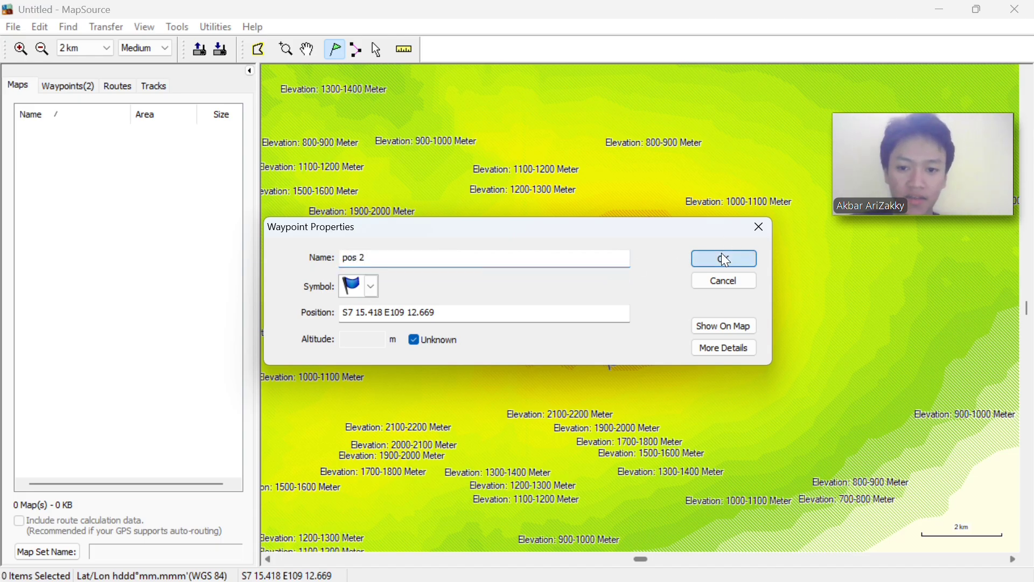
left_click(717, 325)
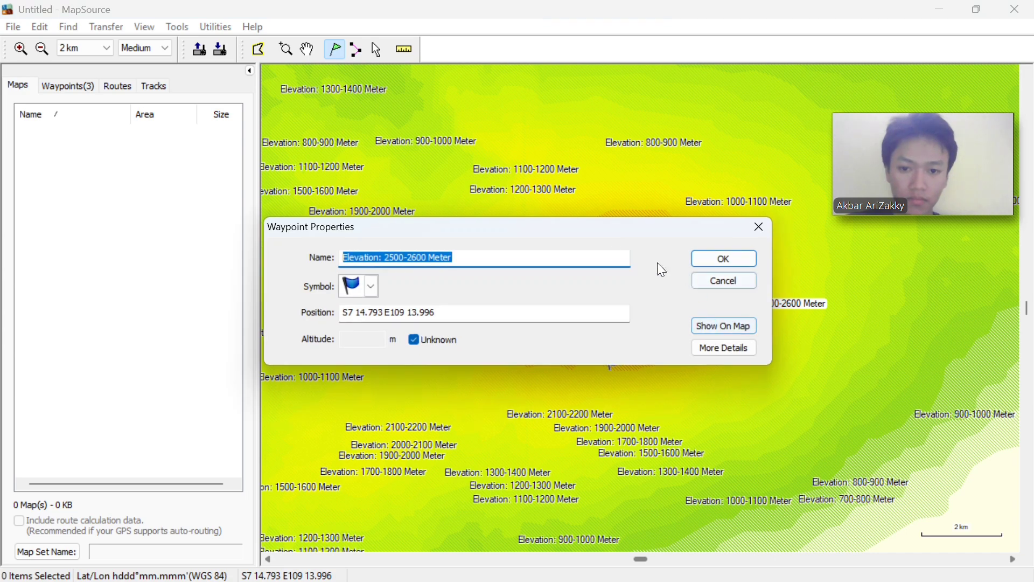
type("pos 3")
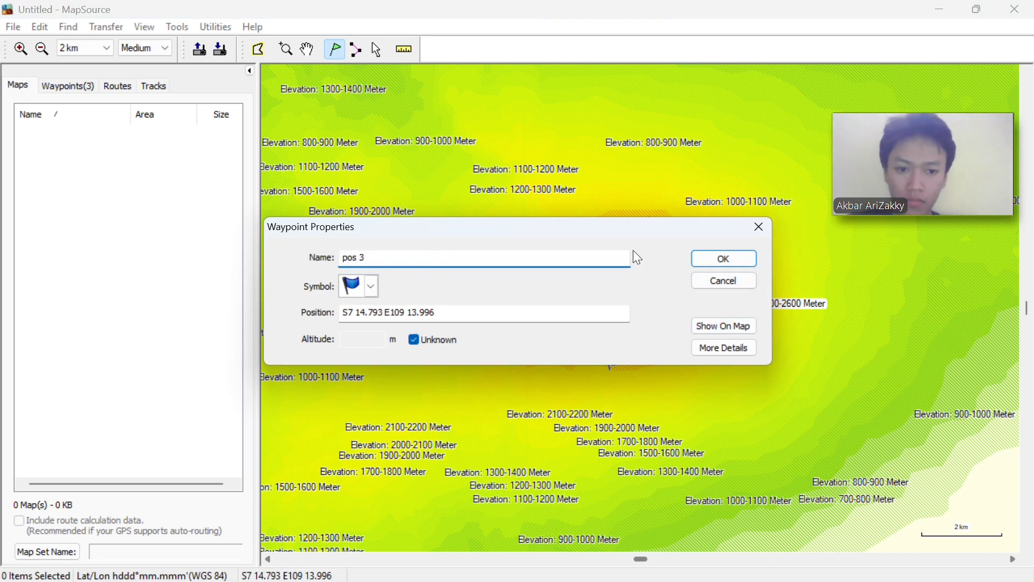
left_click(724, 258)
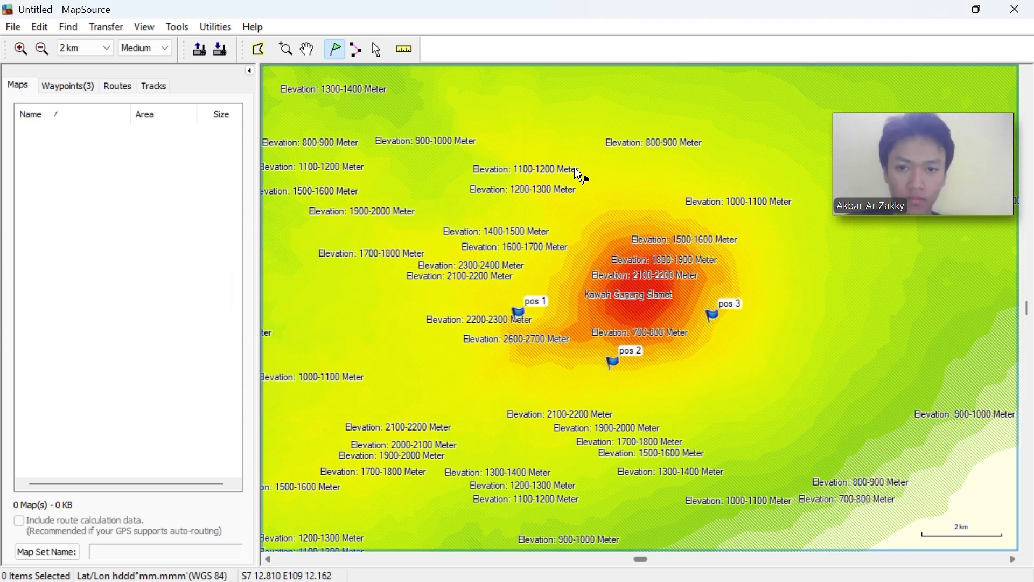
Step: Add waypoints pos 4 north of the crater at about S7 13.3 E109 13.4 and pos 5 northwest at about S7 13.9 E109 12.3
left_click(674, 216)
type("pos 4")
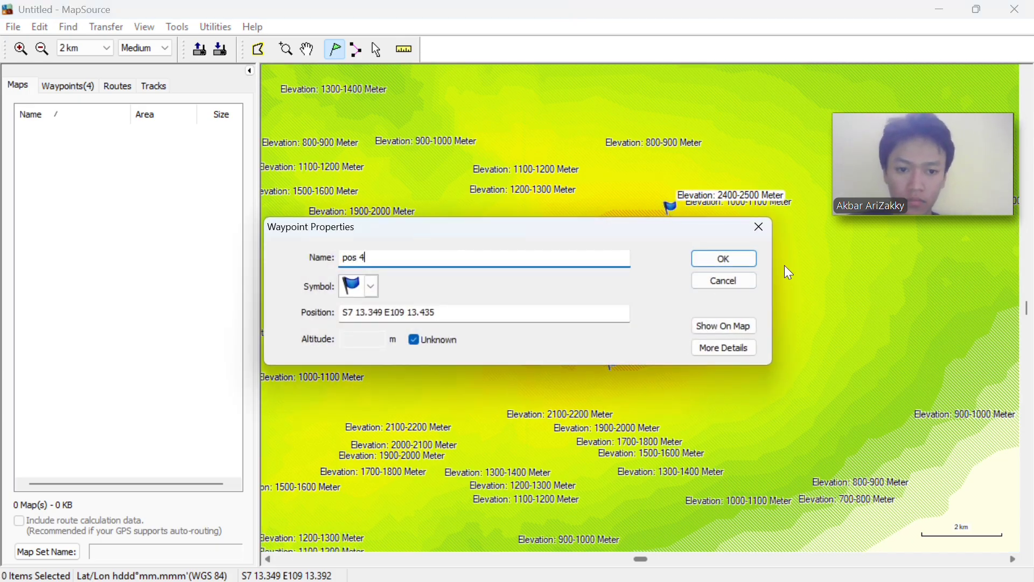
left_click(724, 259)
left_click(594, 253)
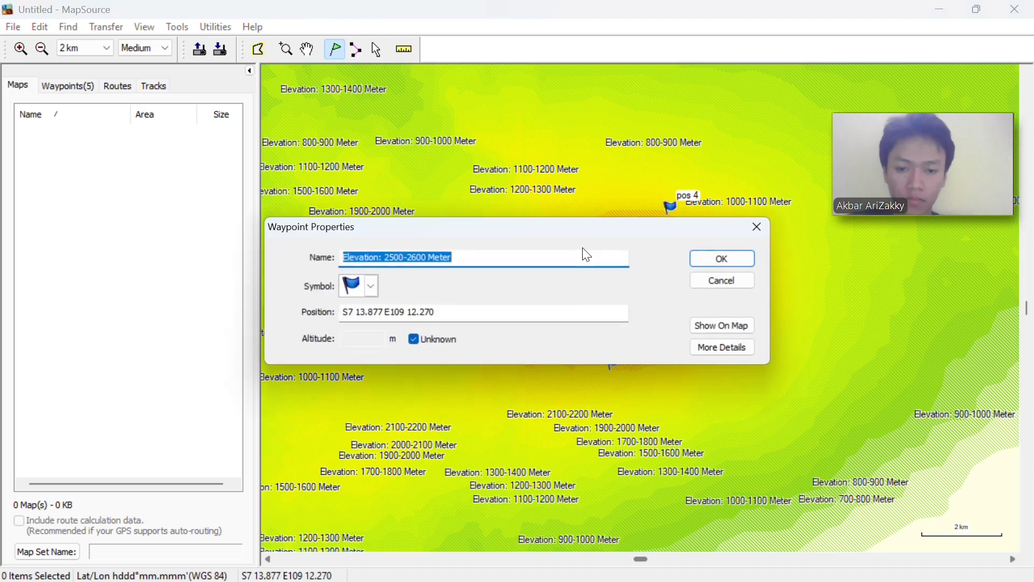
type("pos 5")
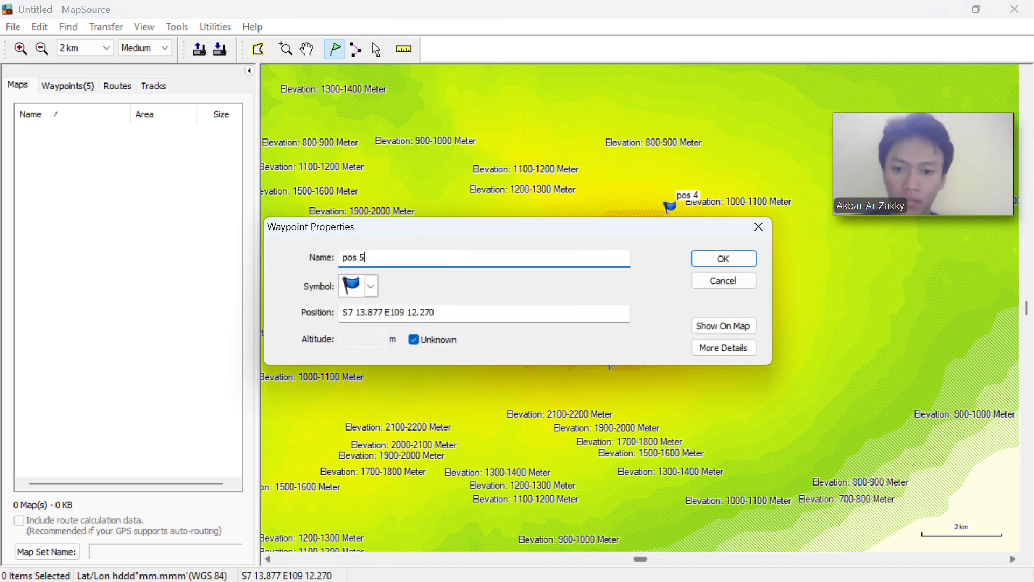
left_click(745, 261)
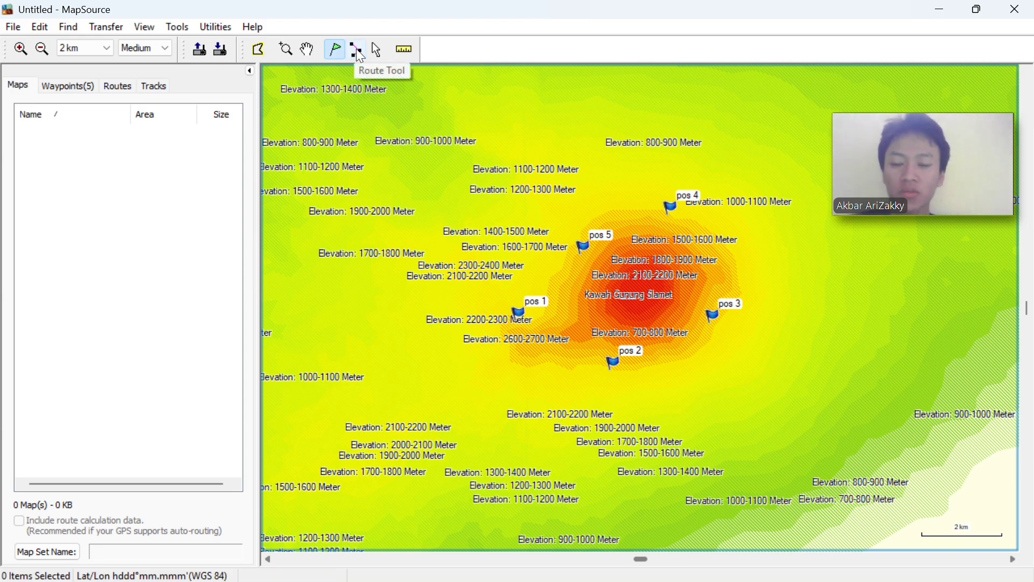
Step: Create a route through waypoints pos 1, pos 2, pos 3, pos 4 and pos 5, returning to pos 1
left_click(360, 52)
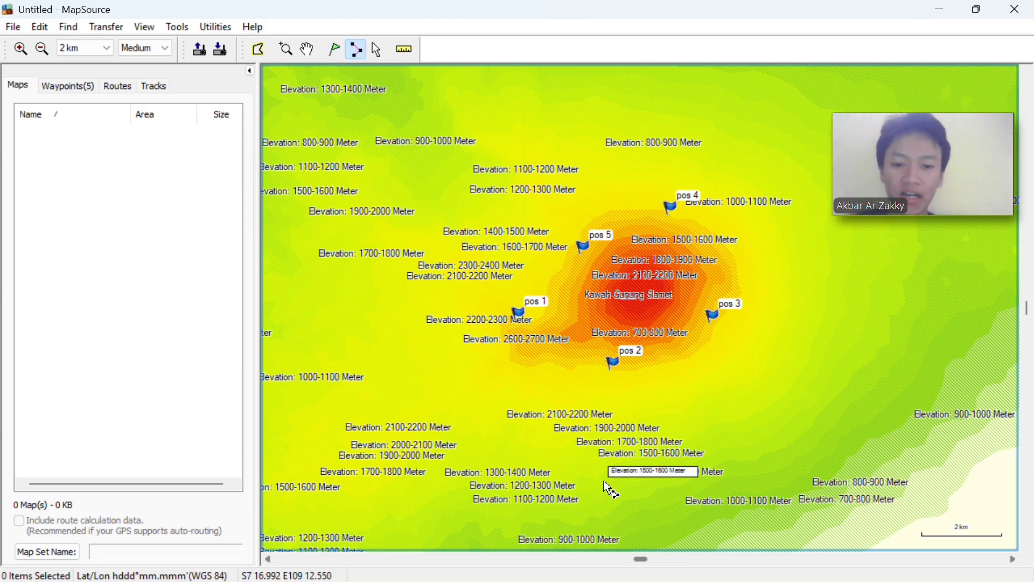
left_click(515, 317)
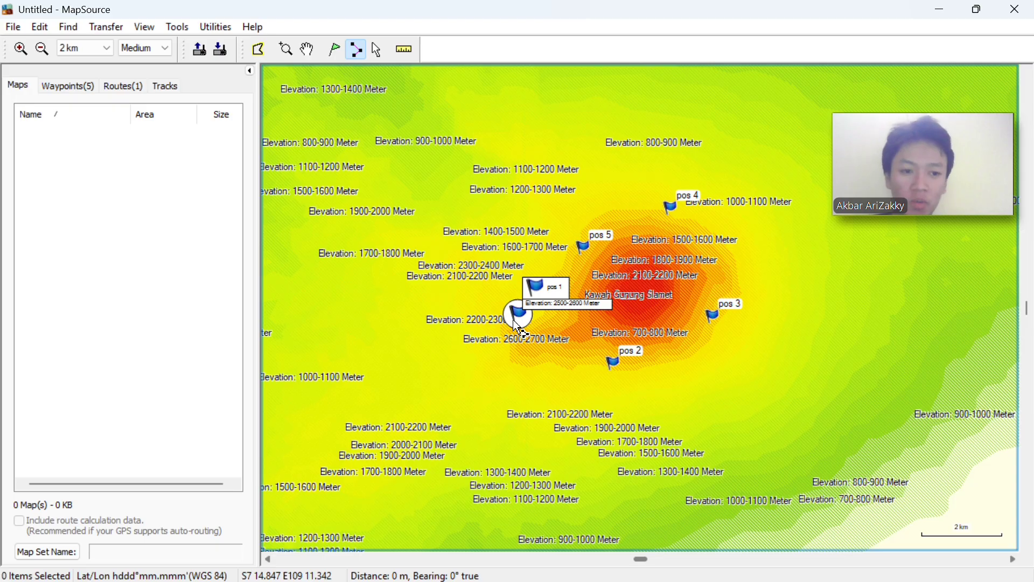
left_click(611, 369)
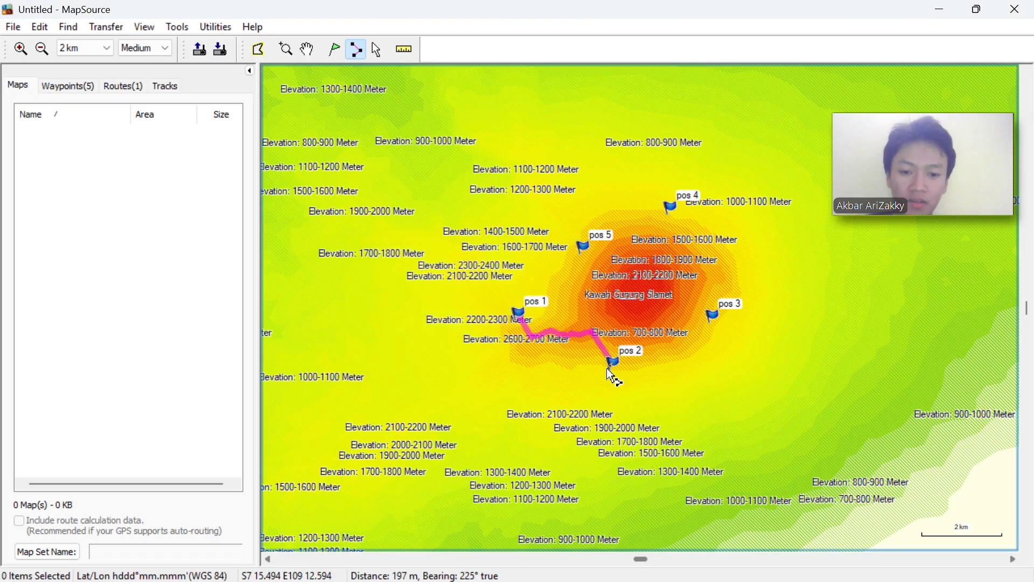
left_click(715, 321)
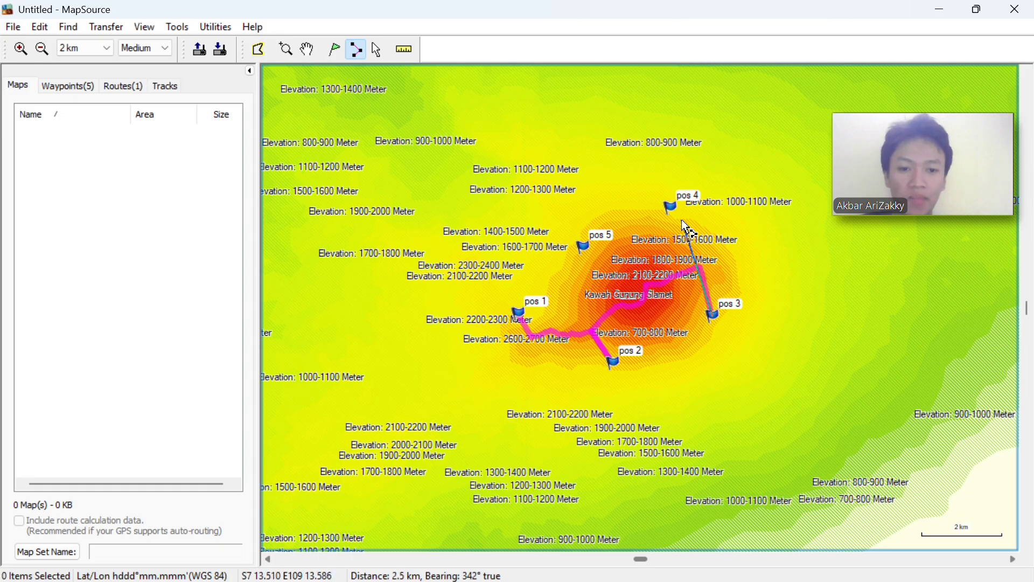
left_click(670, 210)
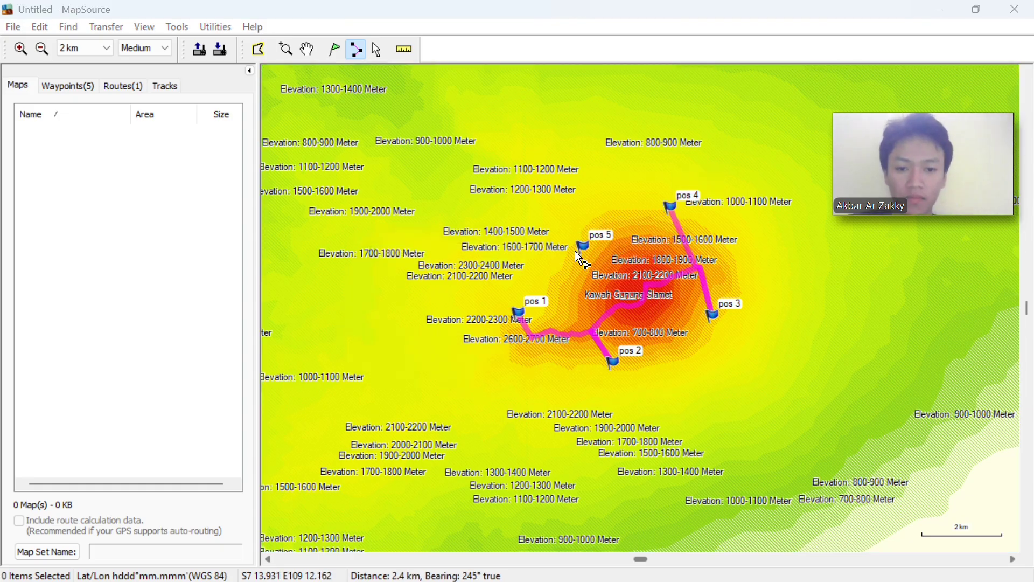
left_click(579, 254)
left_click(520, 314)
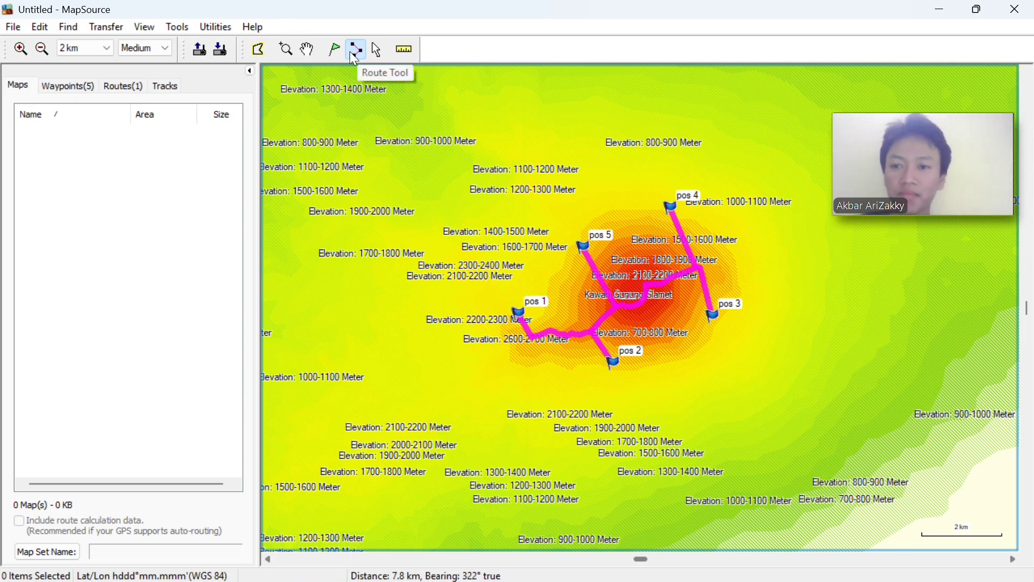
Step: Save the waypoints and route as a GPS eXchange Format (*.gpx) file named tracking route
left_click(13, 28)
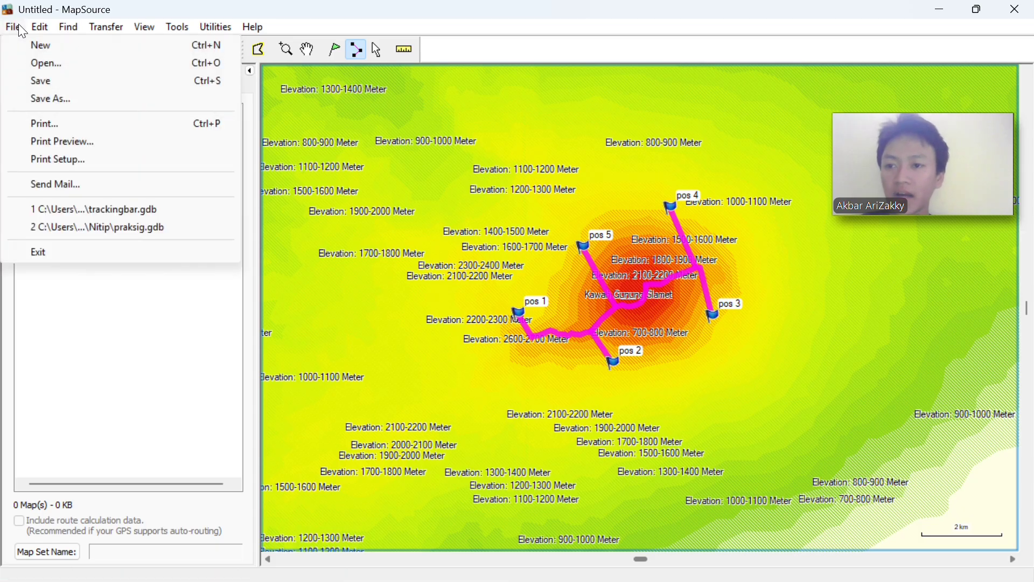
left_click(76, 97)
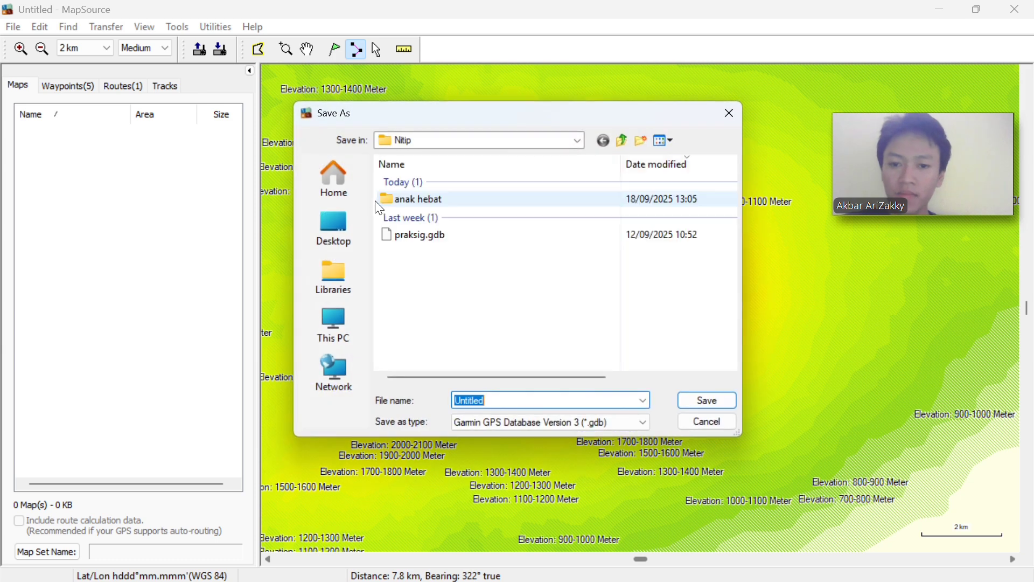
left_click(464, 205)
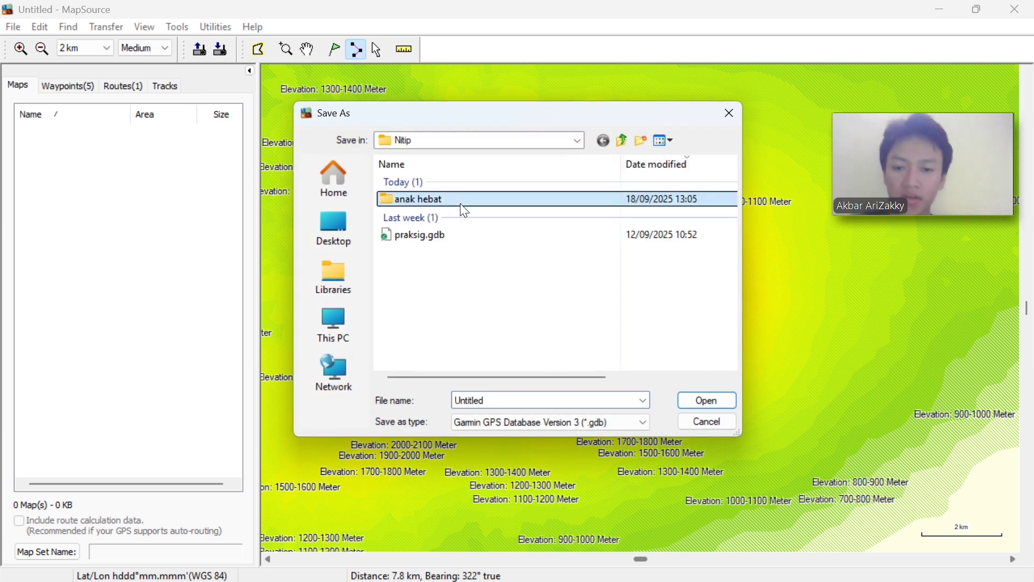
left_click(626, 420)
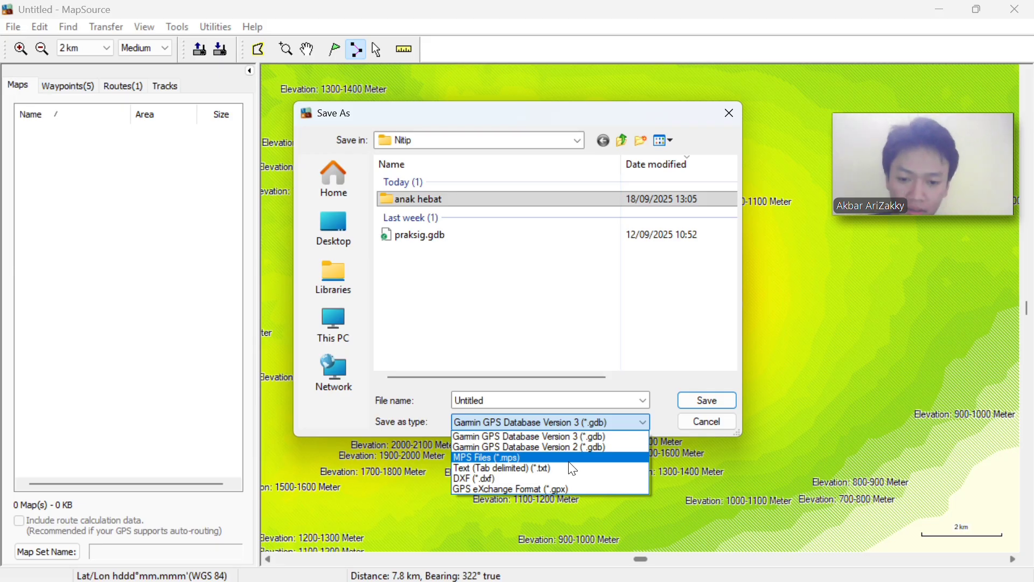
left_click(518, 489)
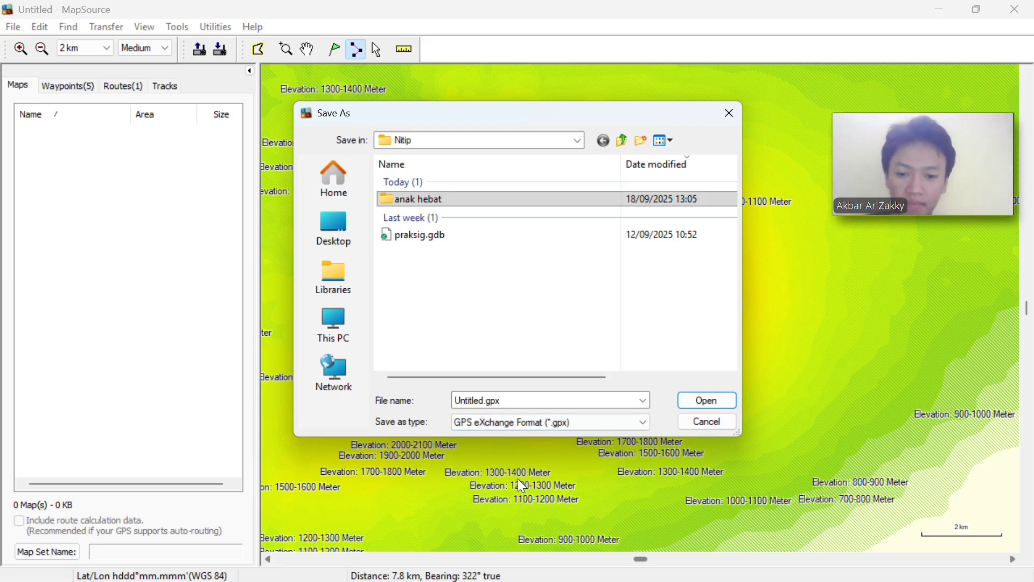
double_click(483, 401)
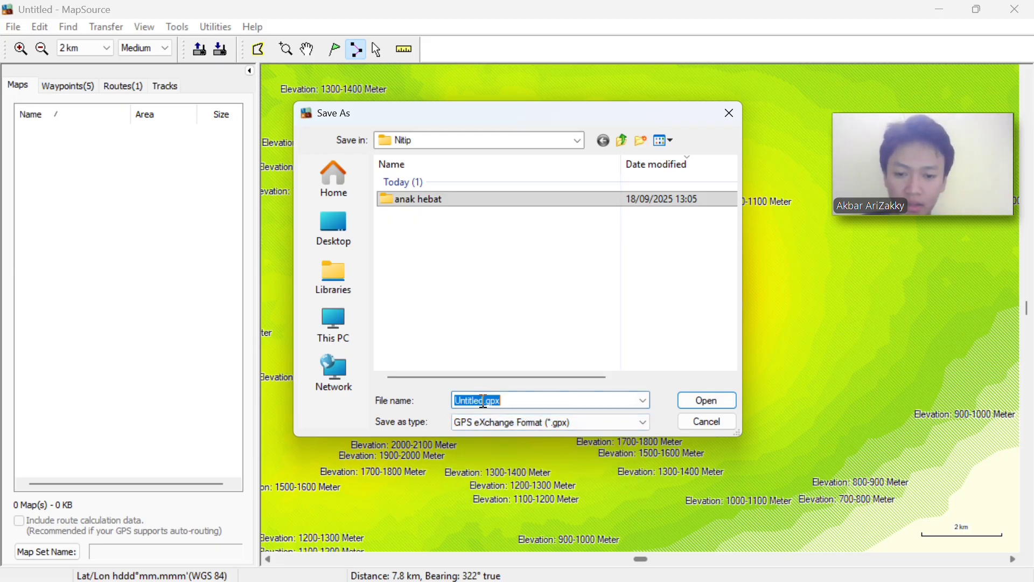
key("BackSpace")
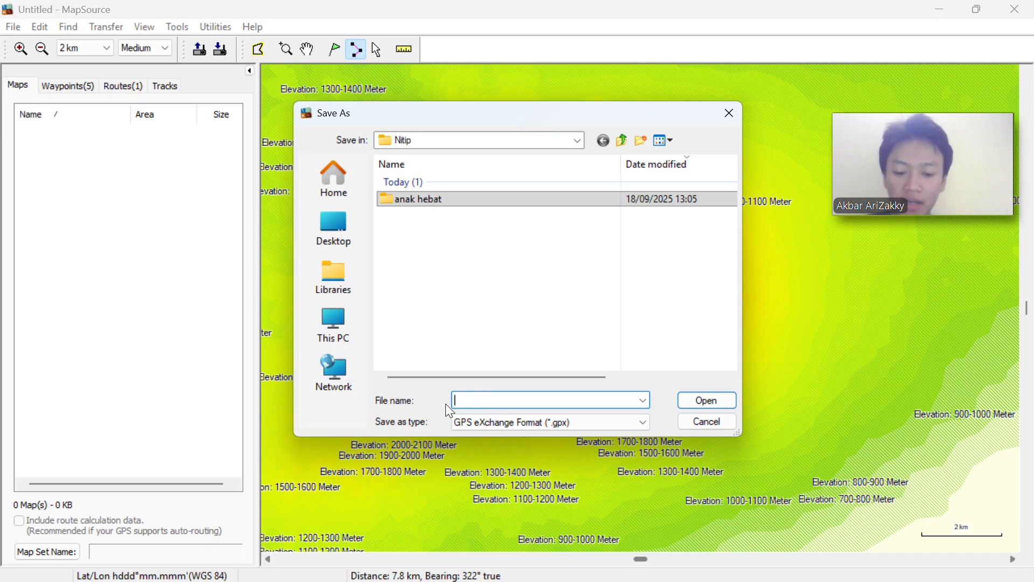
type("tra")
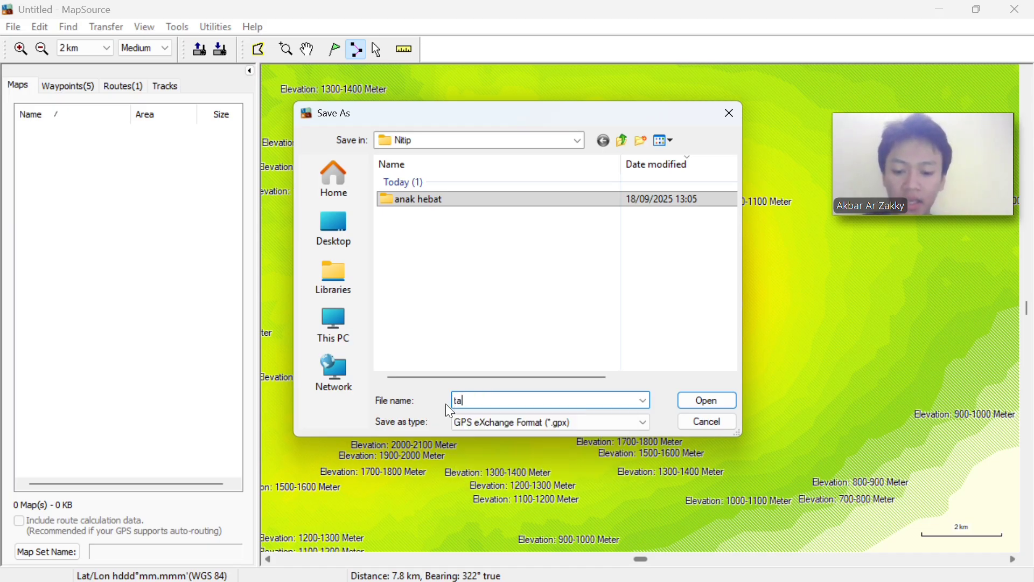
type("cking")
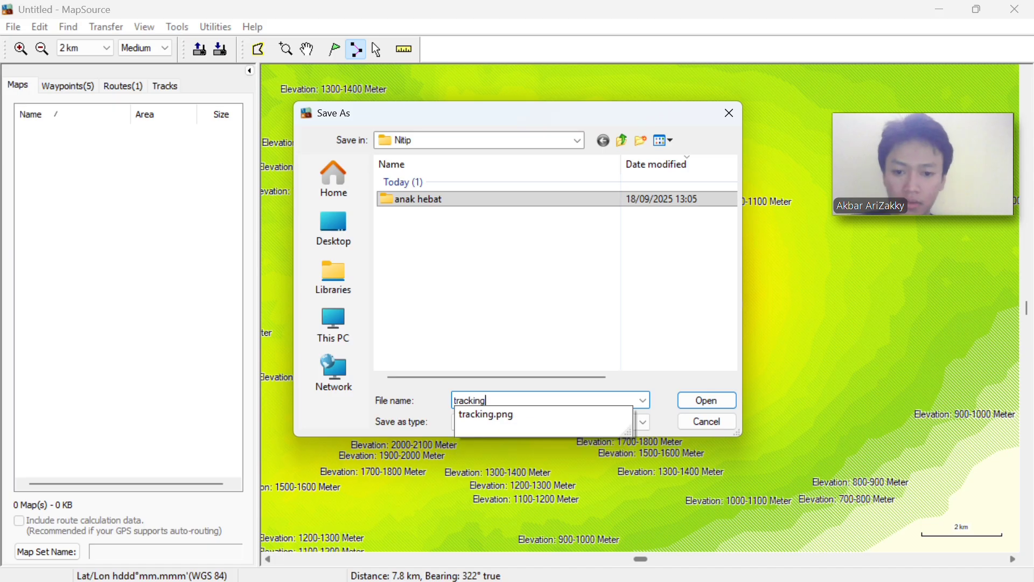
type(" route")
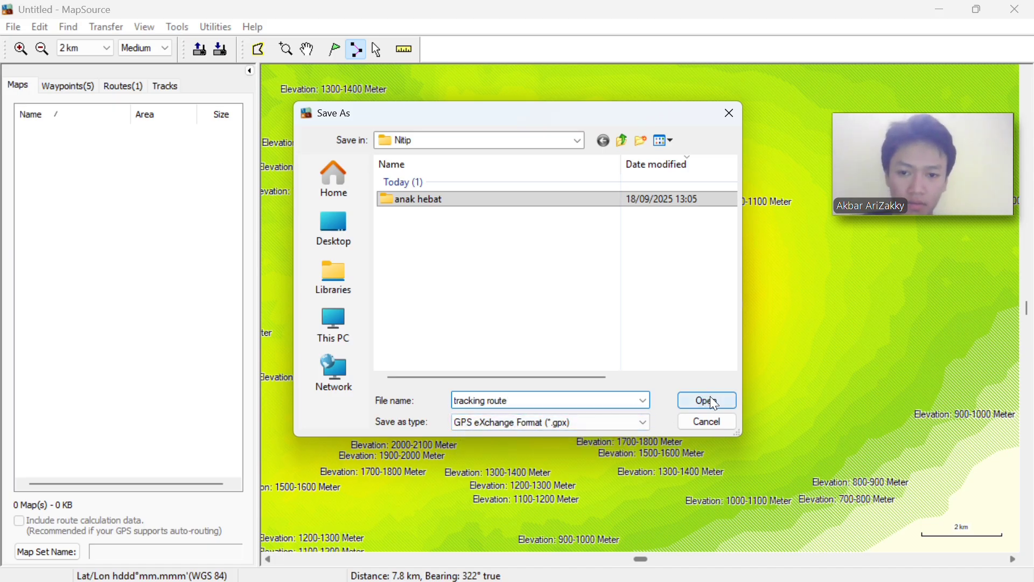
left_click(711, 399)
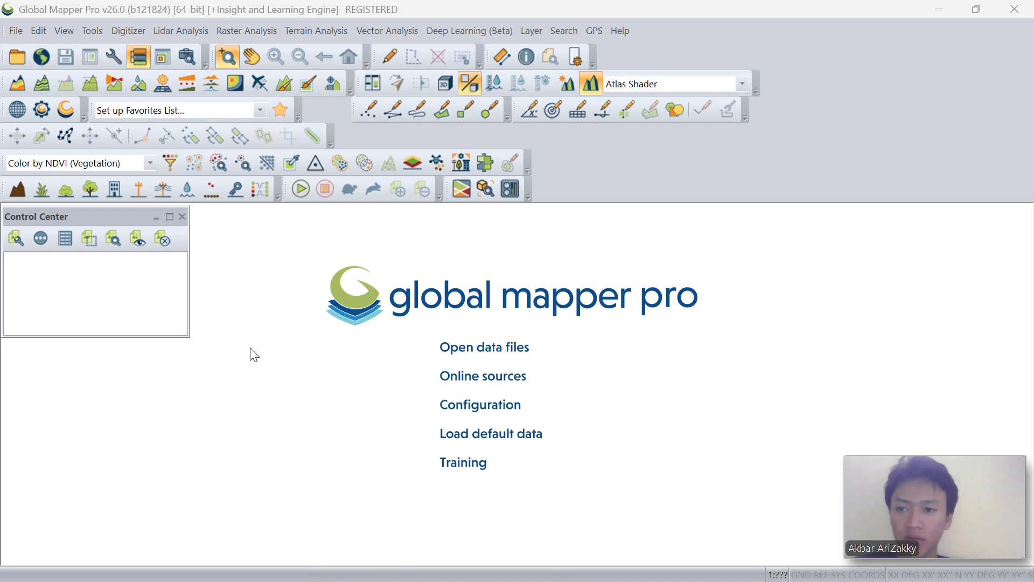
Step: Load the elevation file srtm_58_14.asc from the Nitip folder with the Geographic (Latitude/Longitude) projection and WGS84 datum
left_click(15, 34)
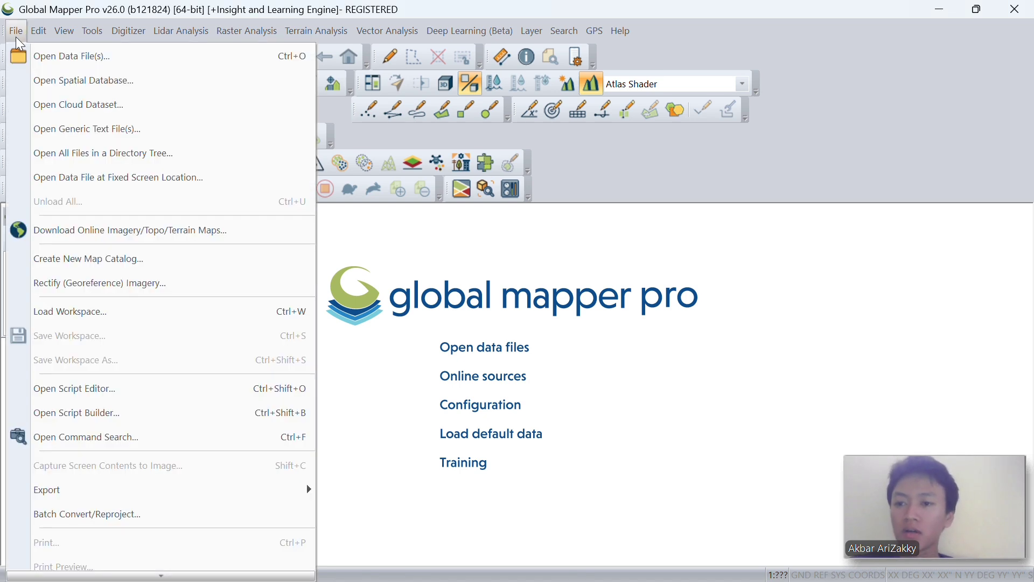
left_click(54, 60)
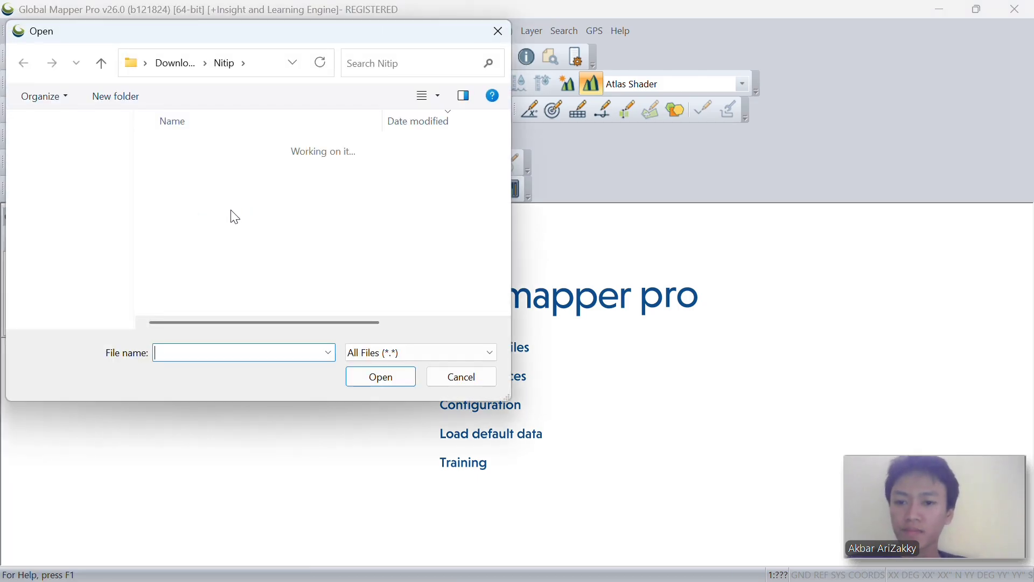
left_click_drag(126, 173, 125, 261)
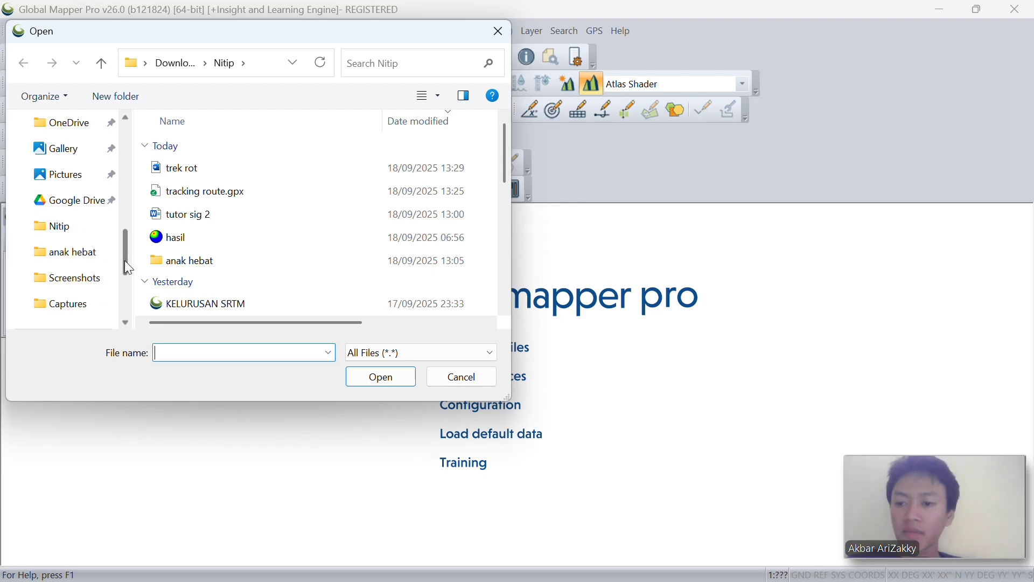
scroll(108, 262, "down", 3)
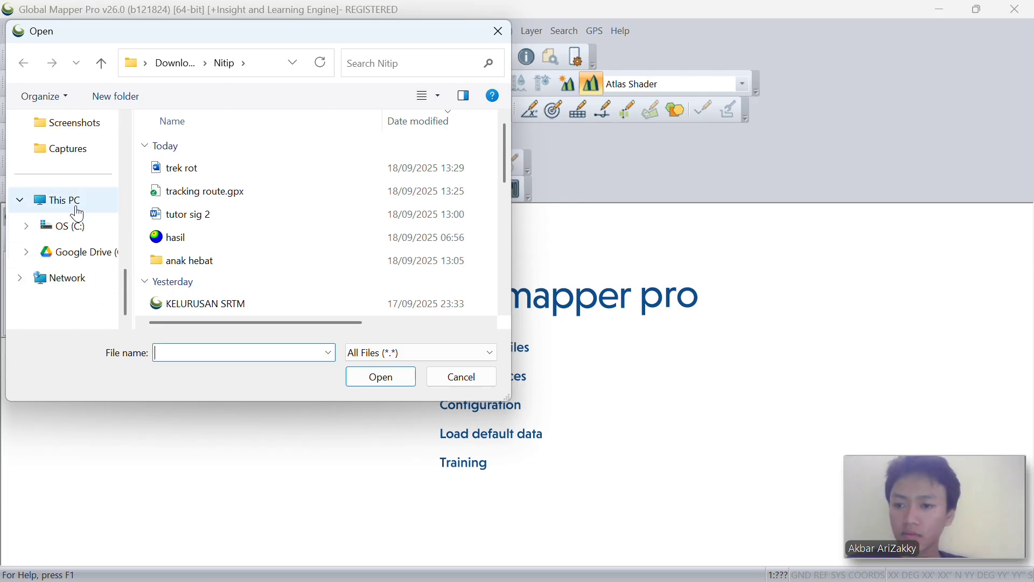
scroll(69, 178, "up", 1)
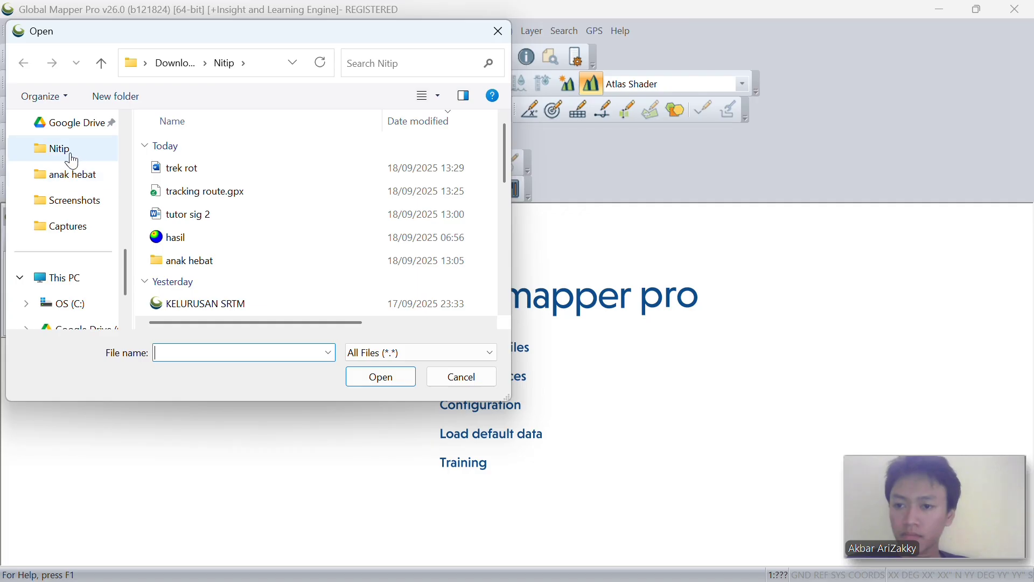
left_click(70, 153)
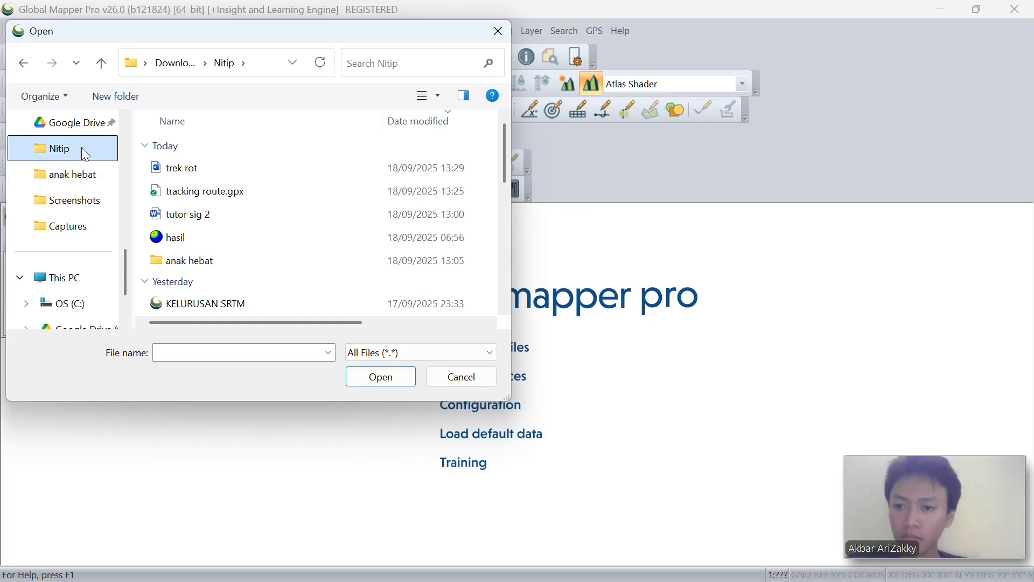
scroll(267, 237, "down", 3)
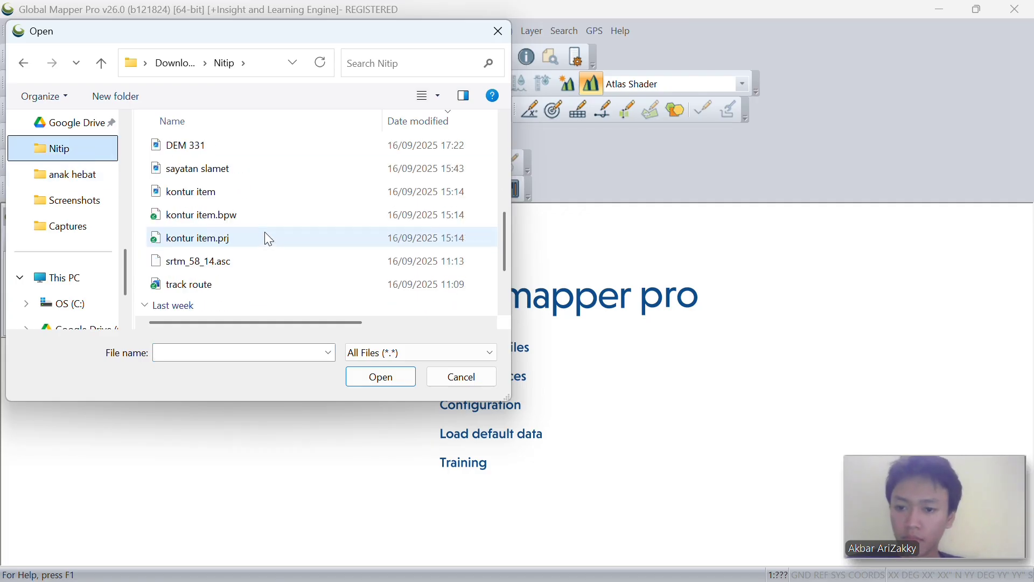
left_click(238, 270)
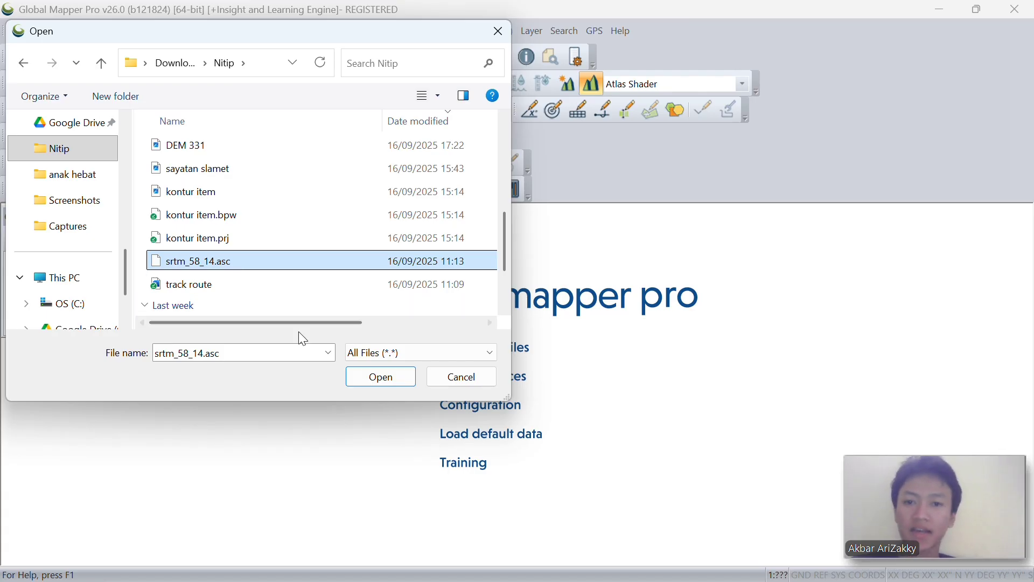
left_click(381, 378)
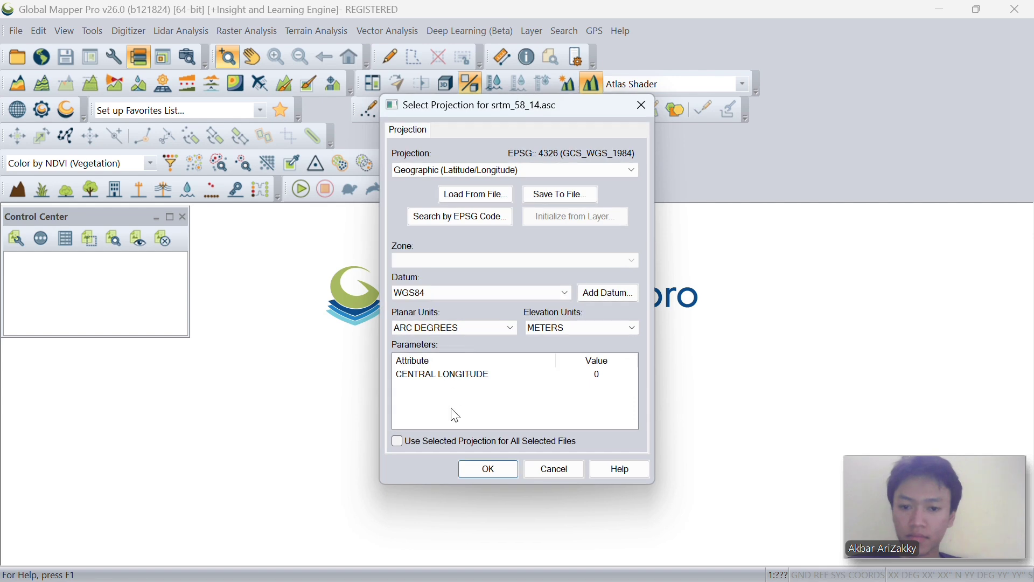
left_click(479, 474)
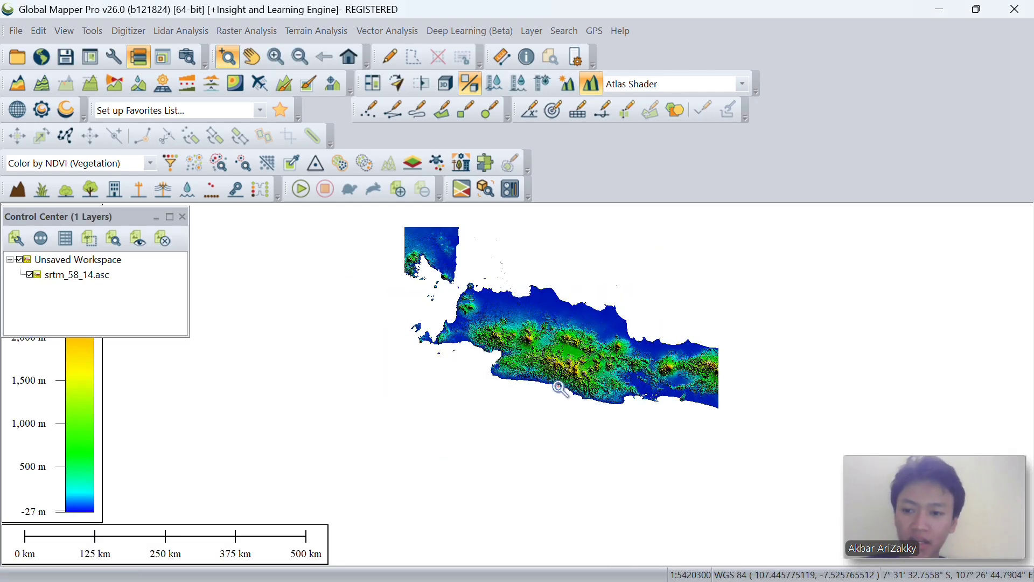
Step: Open the image 12_Peta geologi skala 100.000 lembar Purwokerto-Tegal1 (1).jpg from the Nitip folder for manual rectification
left_click(16, 31)
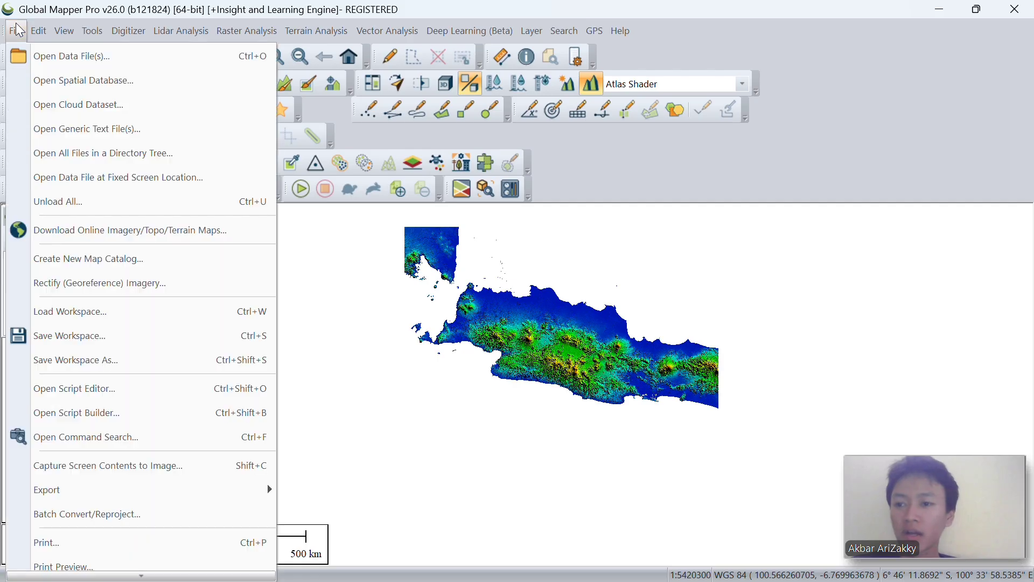
left_click(25, 30)
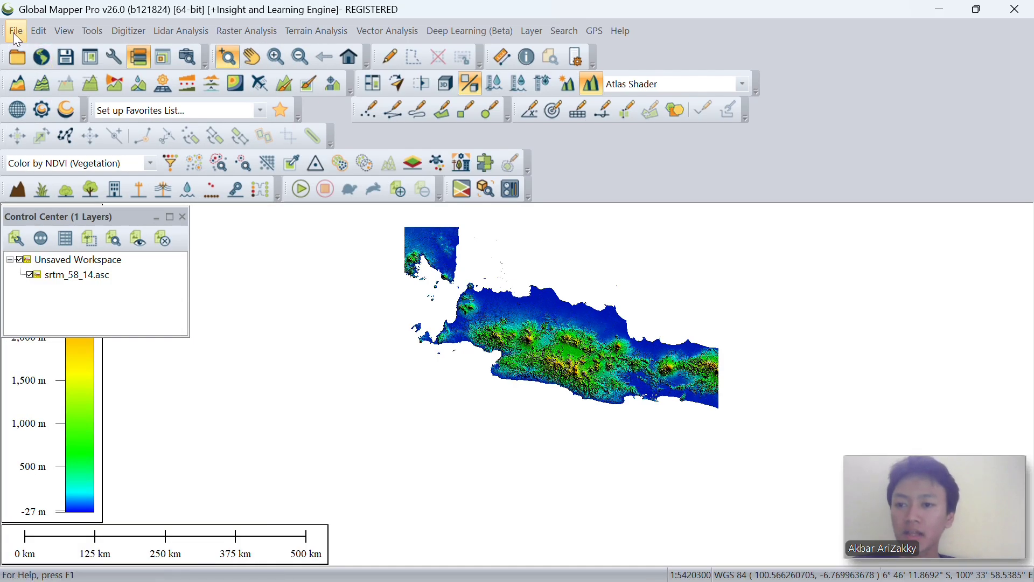
left_click(13, 32)
left_click(36, 54)
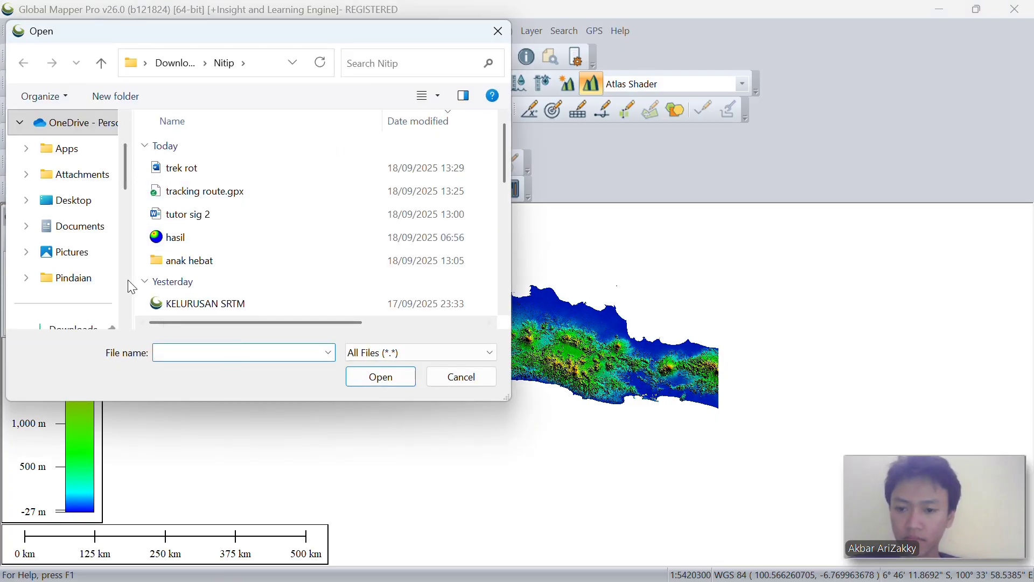
scroll(214, 242, "down", 6)
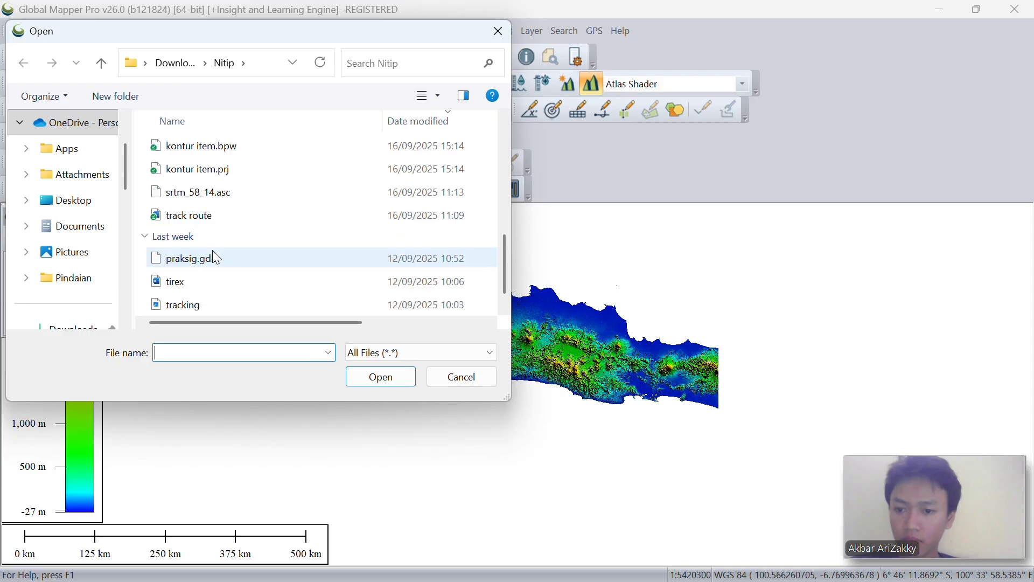
scroll(214, 252, "down", 1)
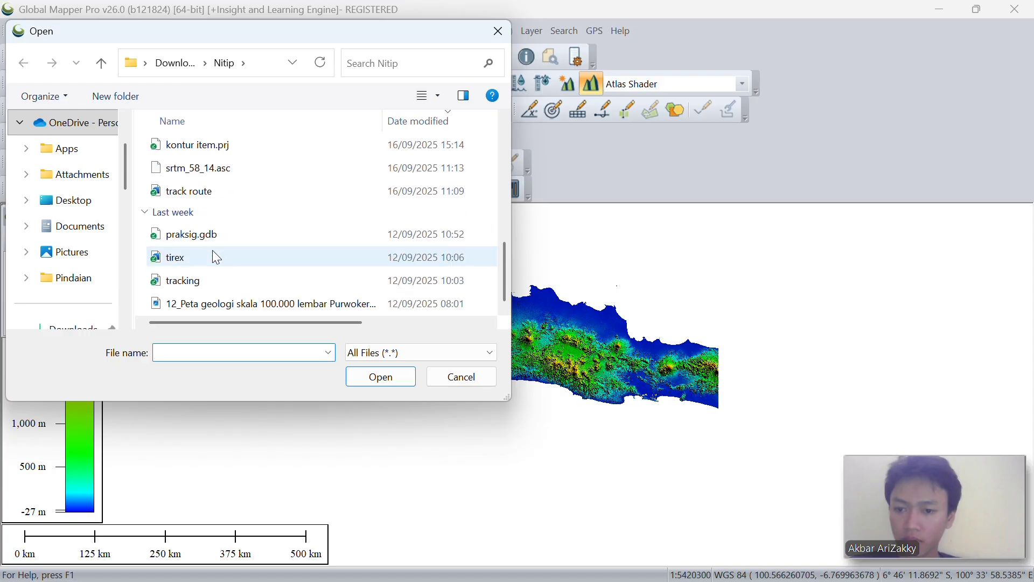
left_click(247, 301)
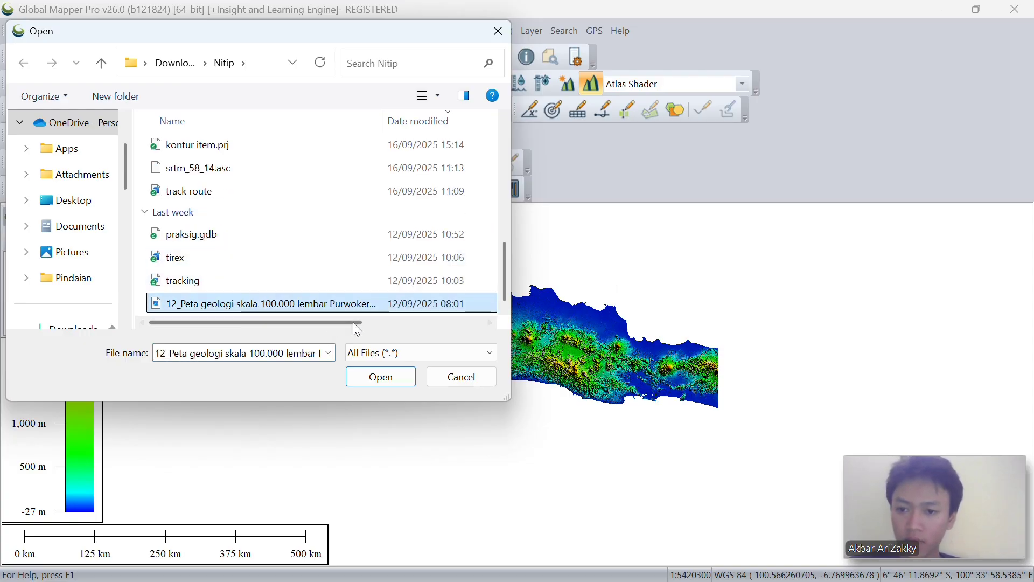
left_click(382, 379)
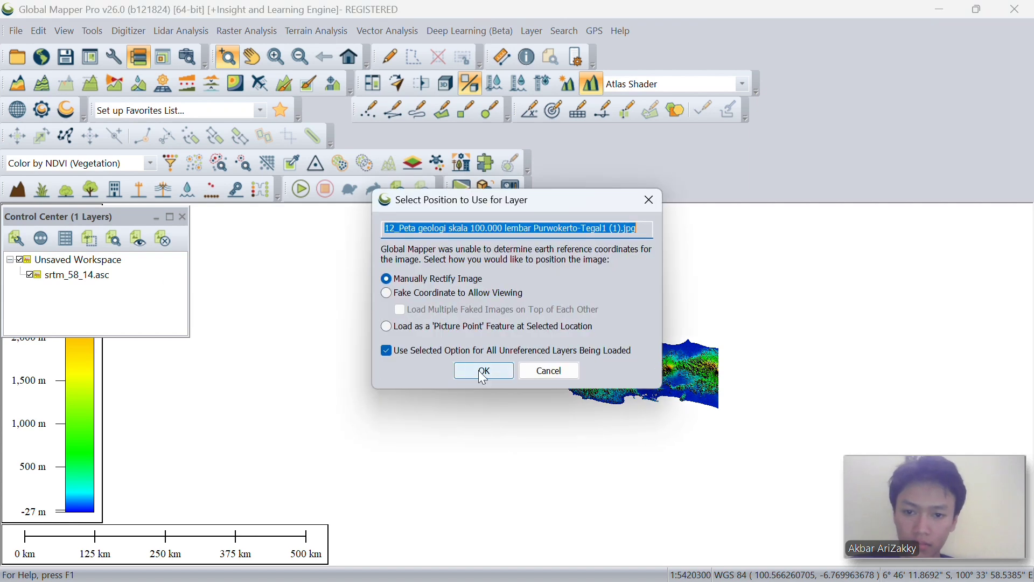
left_click(596, 225)
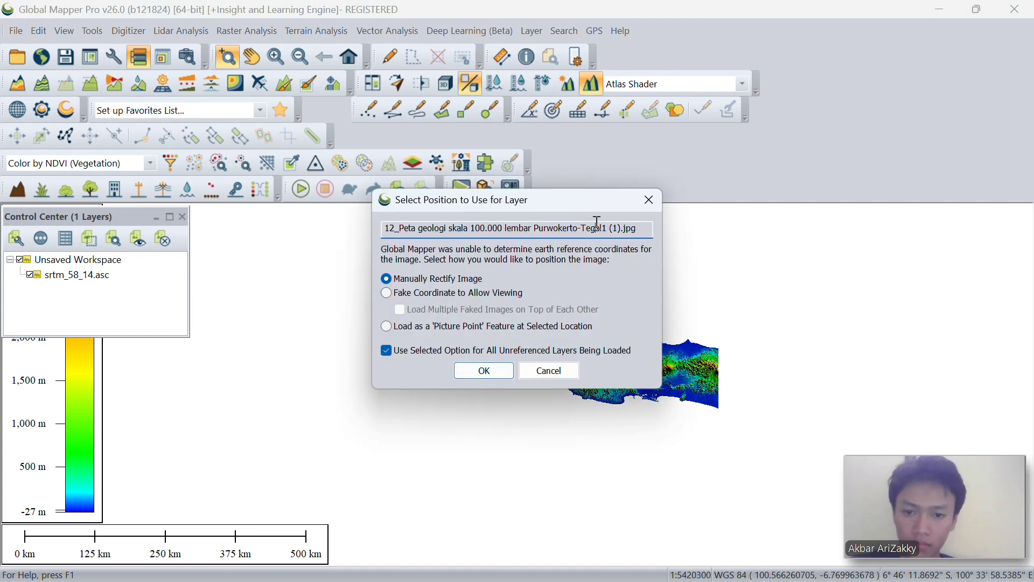
left_click(485, 371)
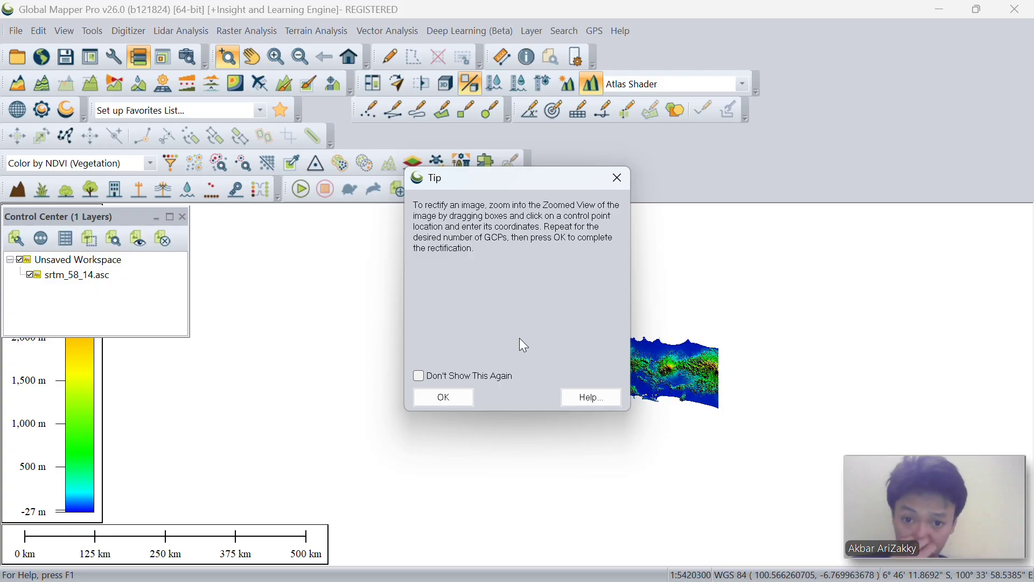
left_click(460, 398)
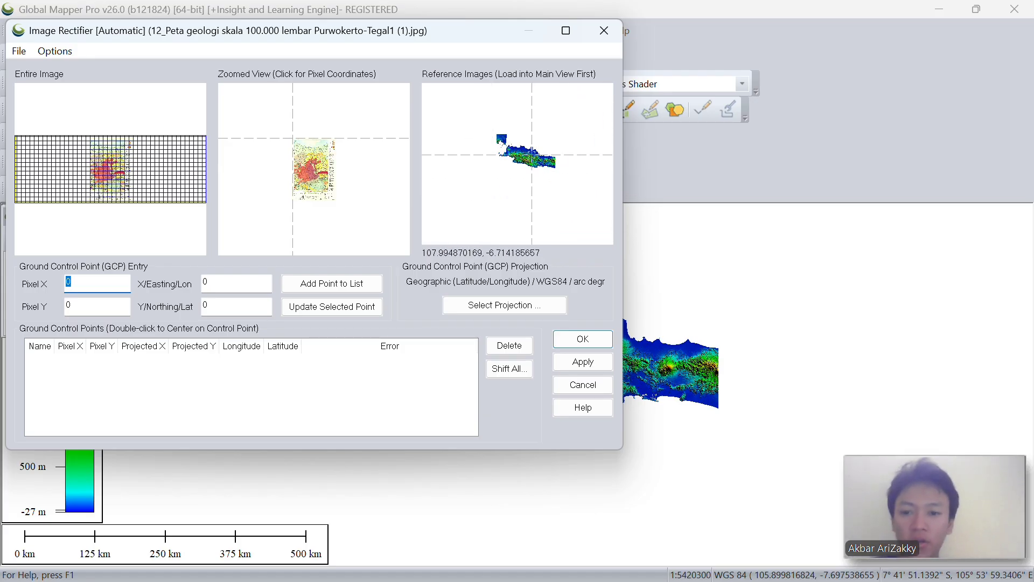
Step: Pick the northwest corner of the geological map's frame, at the 109°00' label, as the ground control point's pixel location
left_click(531, 155)
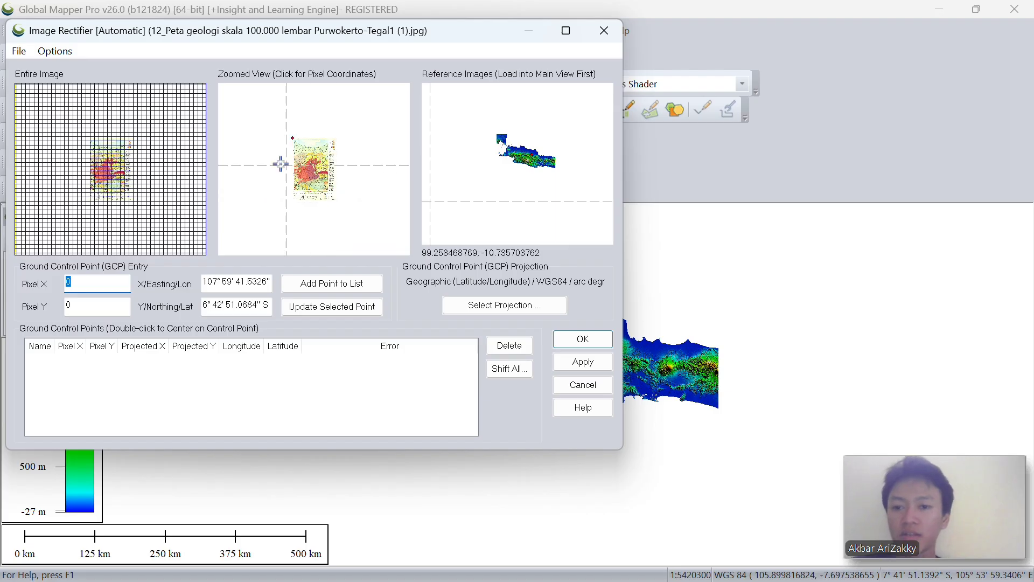
mouse_move(85, 138)
left_mouse_down()
mouse_move(108, 158)
mouse_move(90, 147)
left_mouse_up()
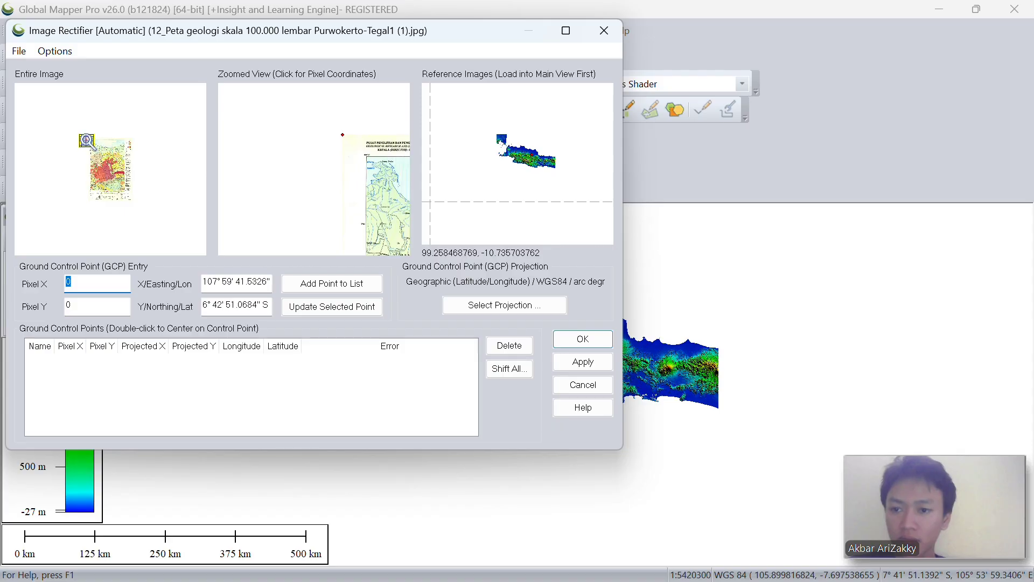
left_click(102, 143)
scroll(286, 158, "up", 3)
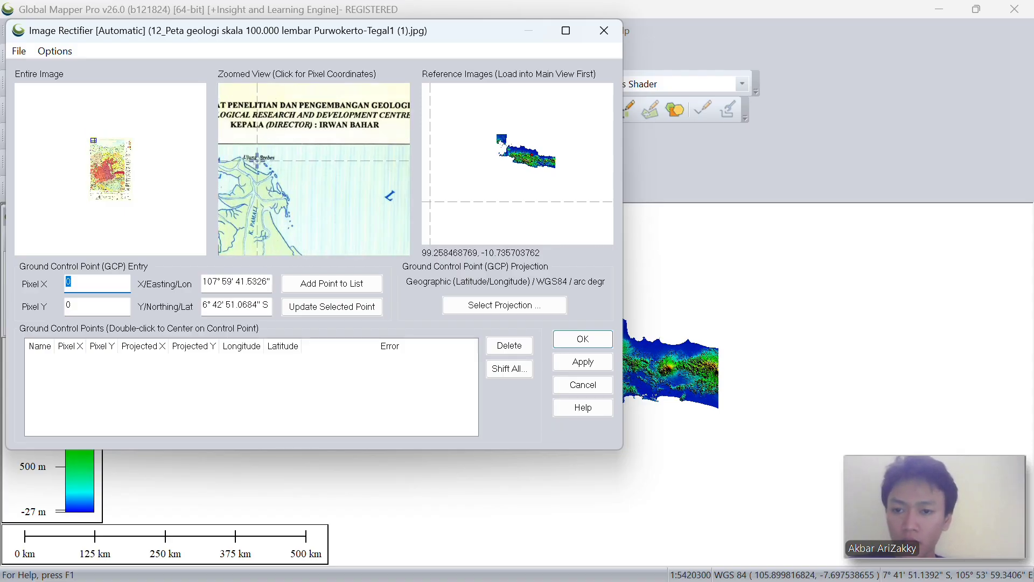
key("Left")
key("Left")
key("Left")
key("Left")
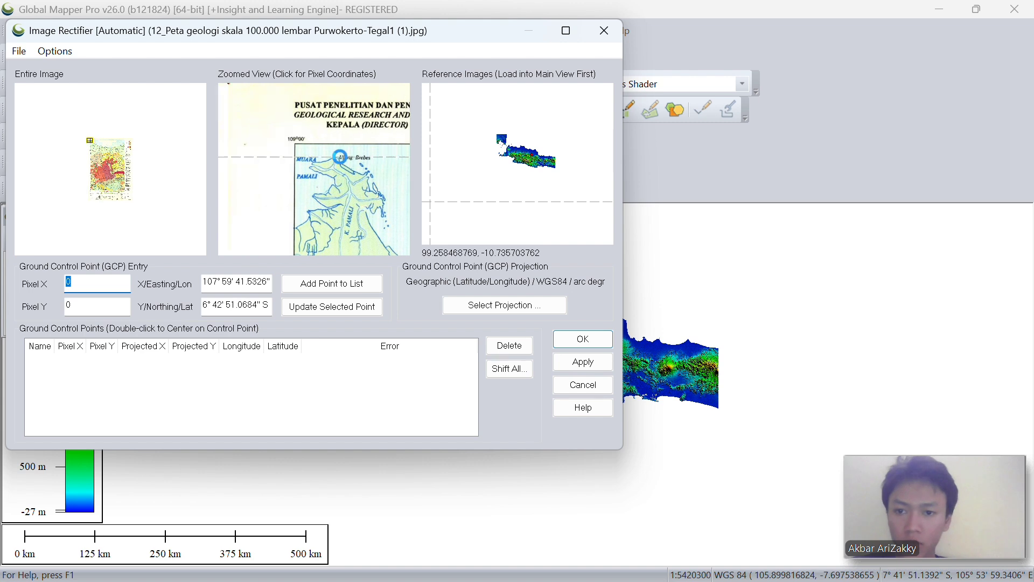
key("Right")
key("Right")
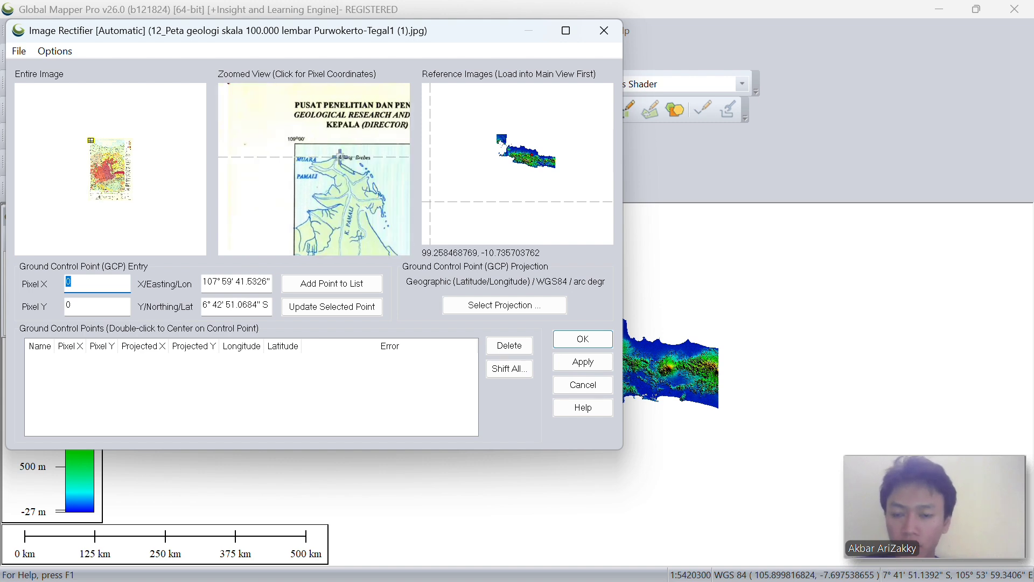
scroll(311, 150, "up", 2)
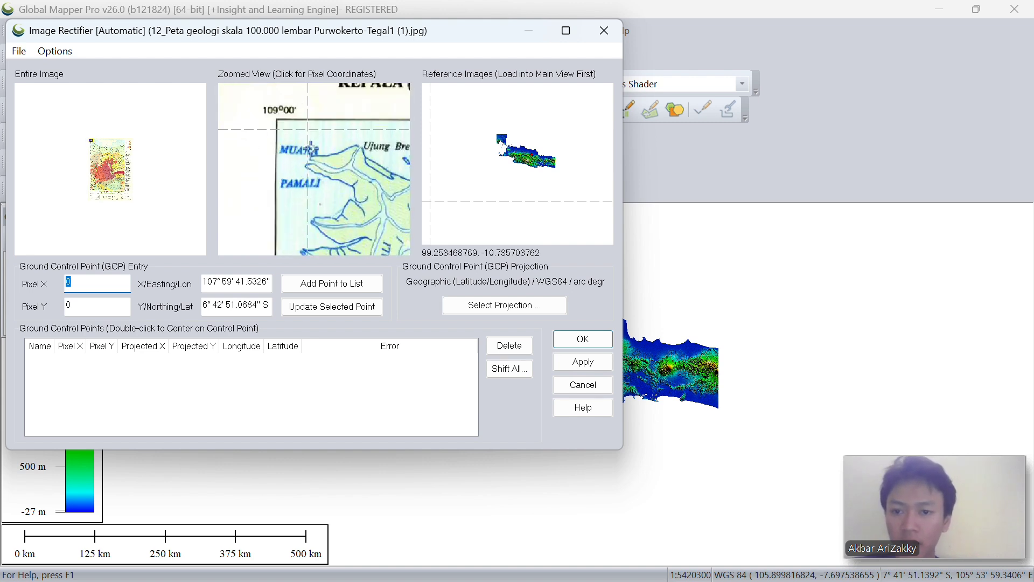
left_click(276, 118)
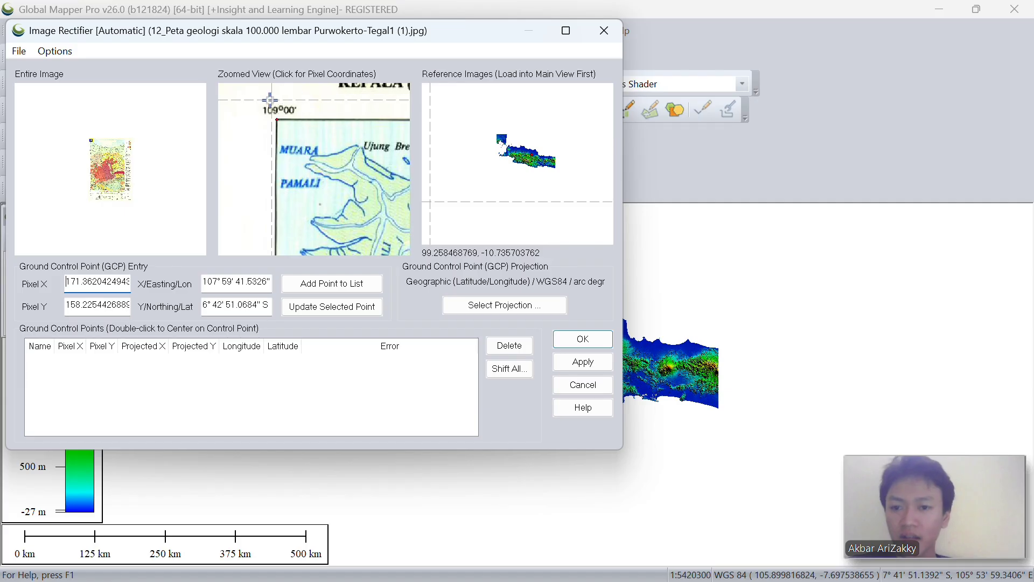
Step: Set the degrees and minutes of the control point's longitude to 109° 00'
left_click(219, 279)
key("BackSpace")
type("8")
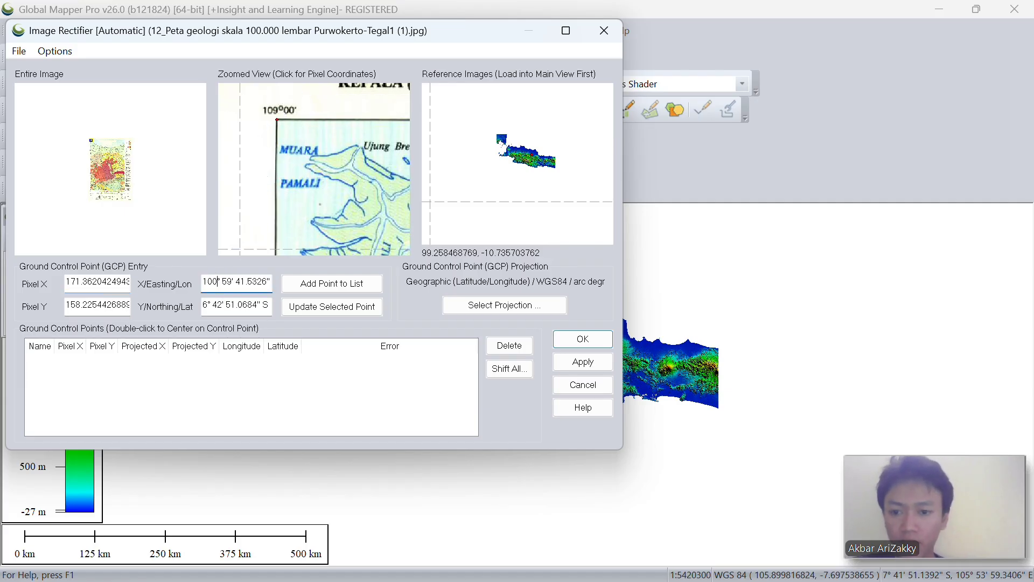
key("BackSpace")
type("9")
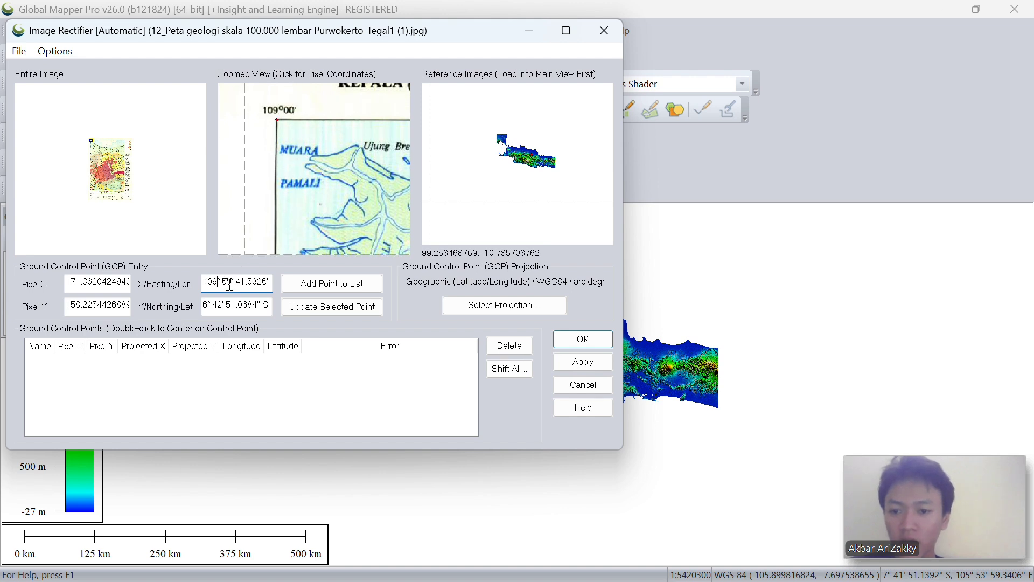
key("BackSpace")
key("BackSpace")
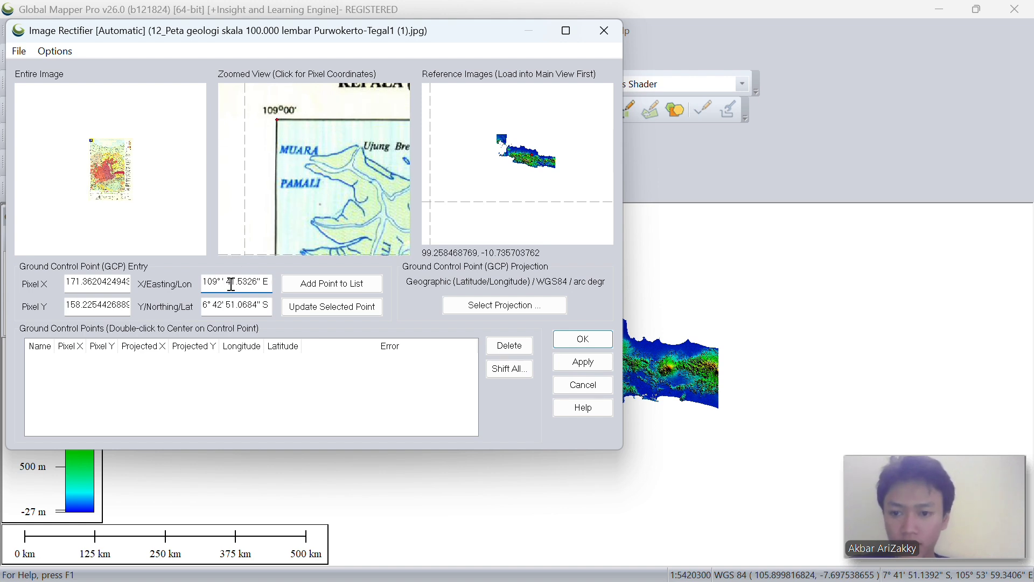
type("00")
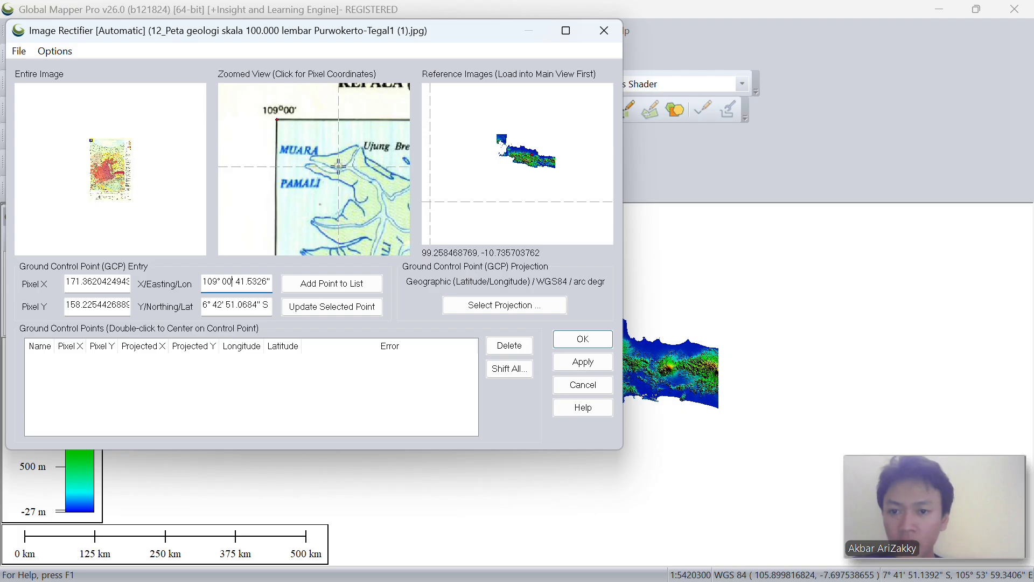
Step: Set the minutes of the control point's latitude to 50 and add the point to the list with the default name
scroll(278, 140, "down", 5)
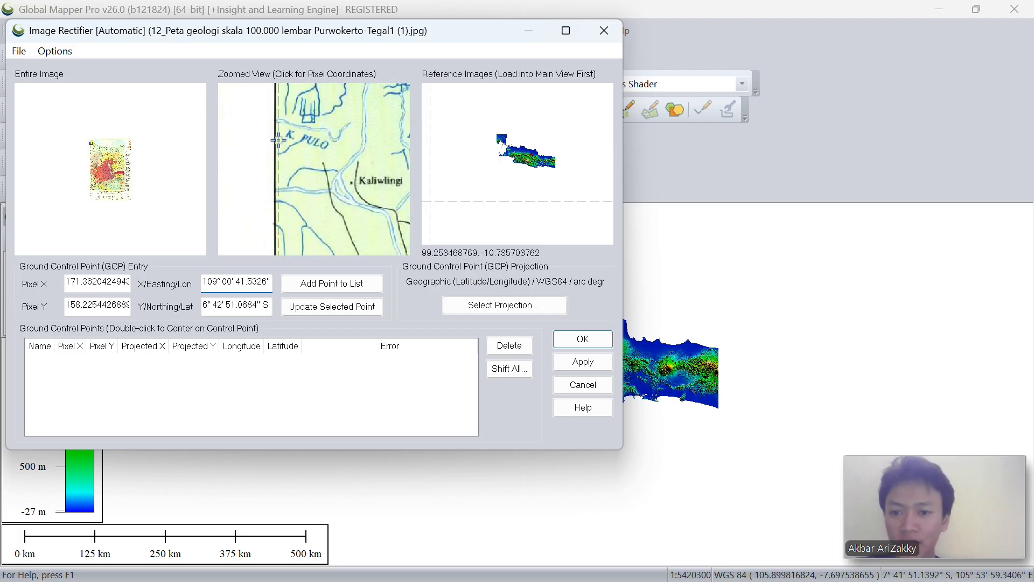
scroll(278, 140, "up", 2)
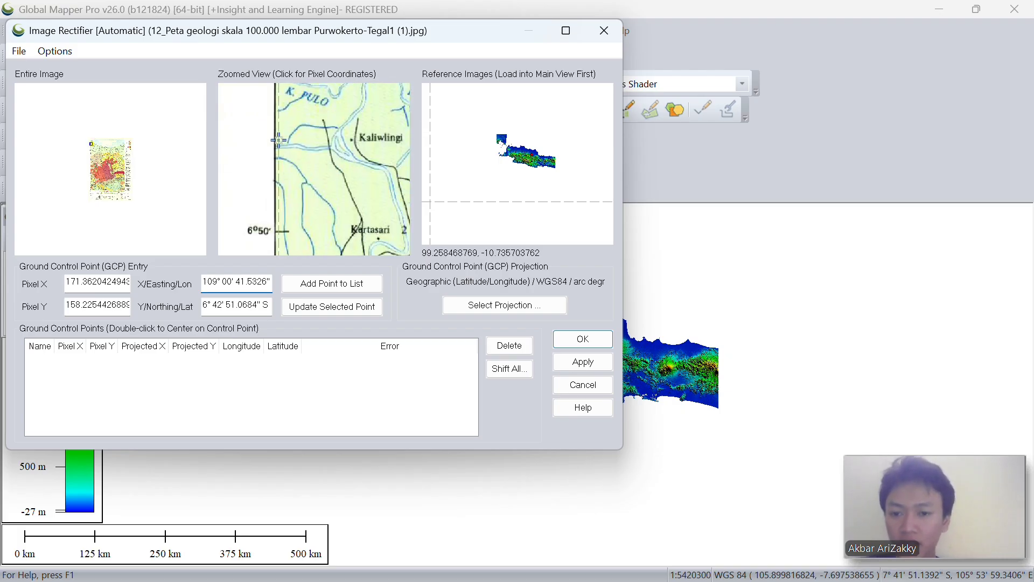
double_click(221, 307)
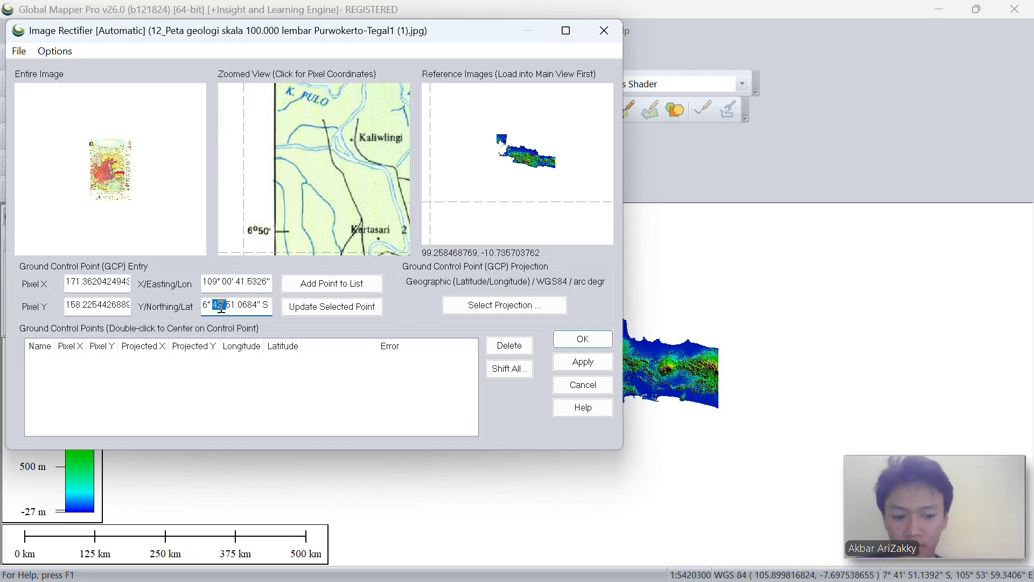
left_click(219, 307)
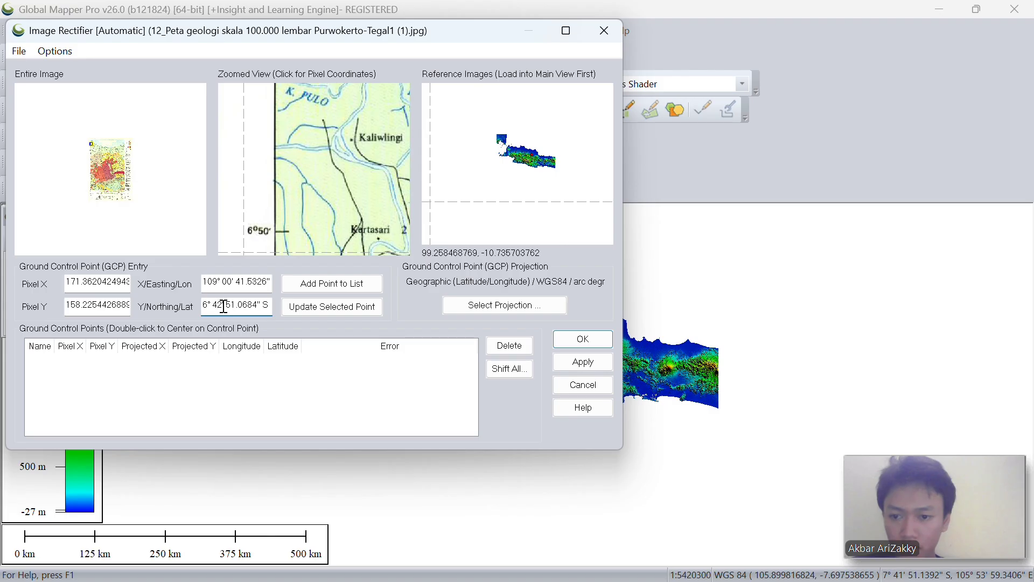
key("BackSpace")
key("BackSpace")
type("50")
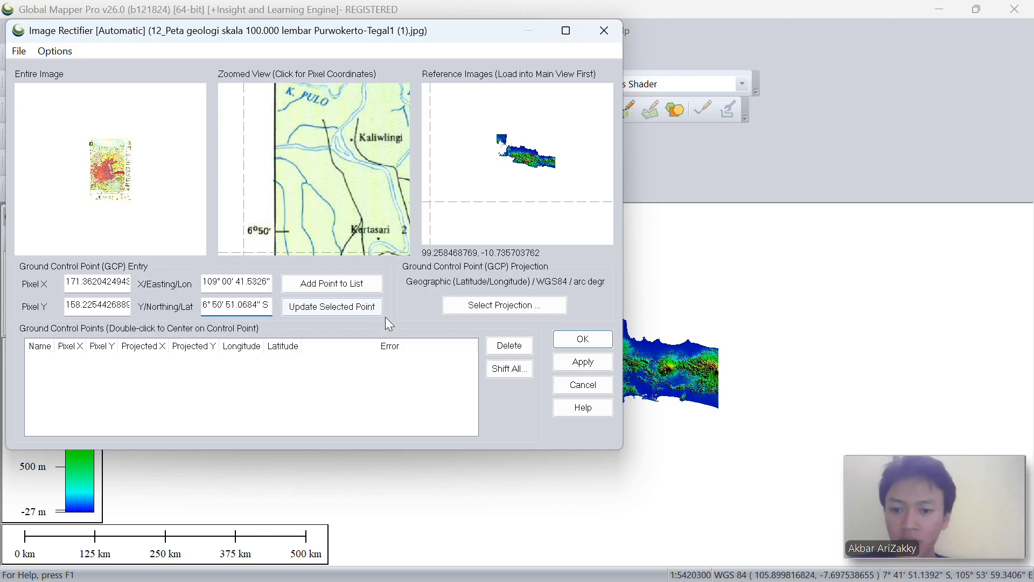
left_click(369, 286)
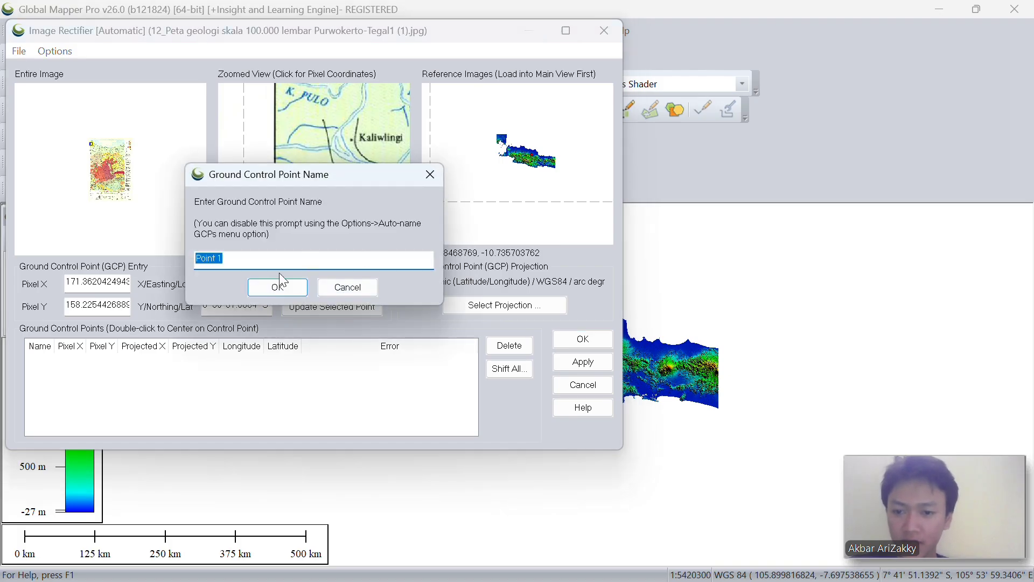
left_click(278, 286)
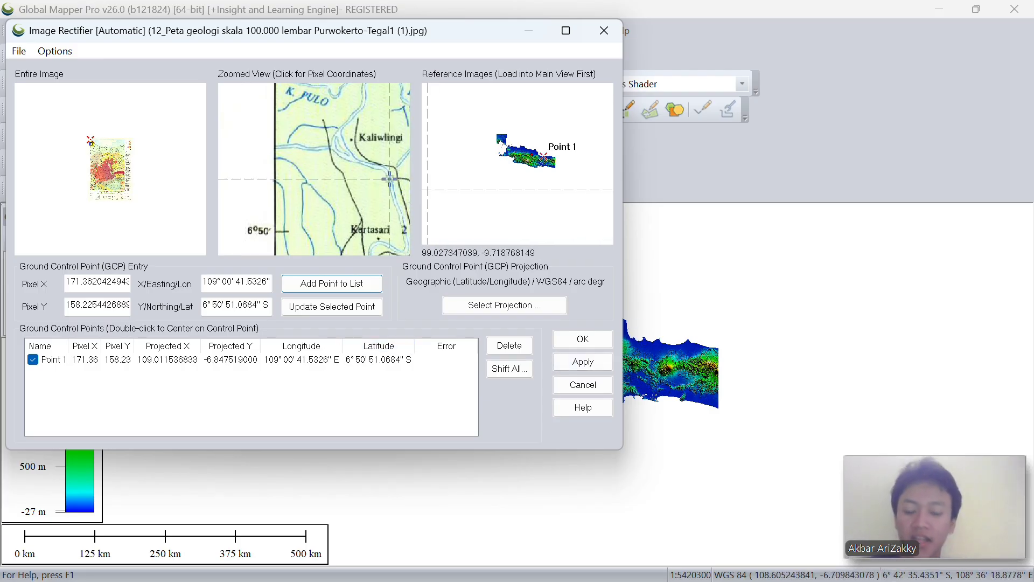
Step: Follow the geological map sheet eastward from the northwest corner to locate the northeast corner of its frame
key("Right")
key("Right")
key("Right")
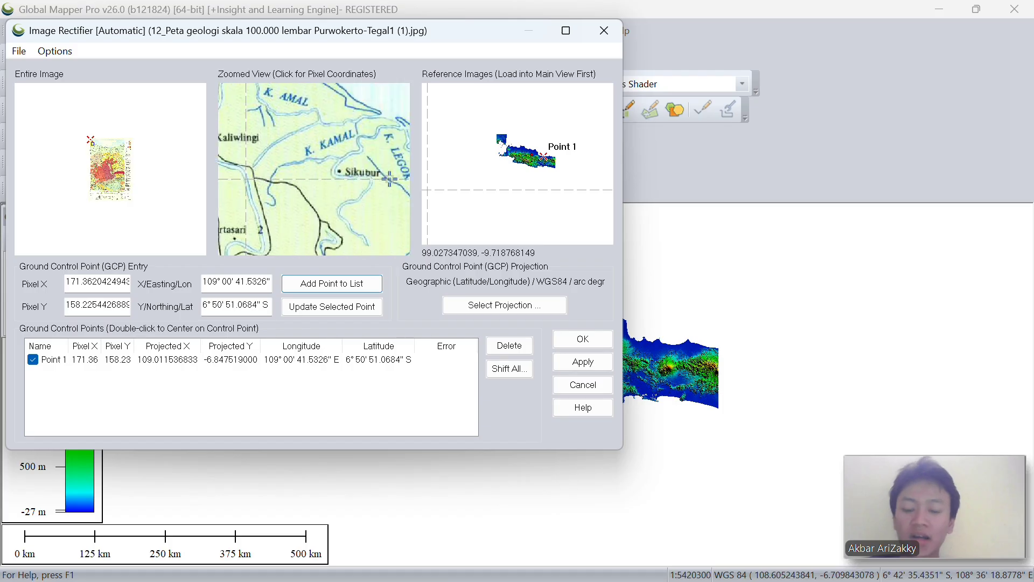
key("Up")
key("Up")
key("Up")
key("Up")
key("Right")
key("Right")
key("Right")
key("Right")
key("Right")
key("Right")
key("Right")
key("Right")
key("Right")
key("Right")
key("Right")
key("Right")
key("Right")
key("Right")
key("Right")
key("Right")
key("Right")
key("Right")
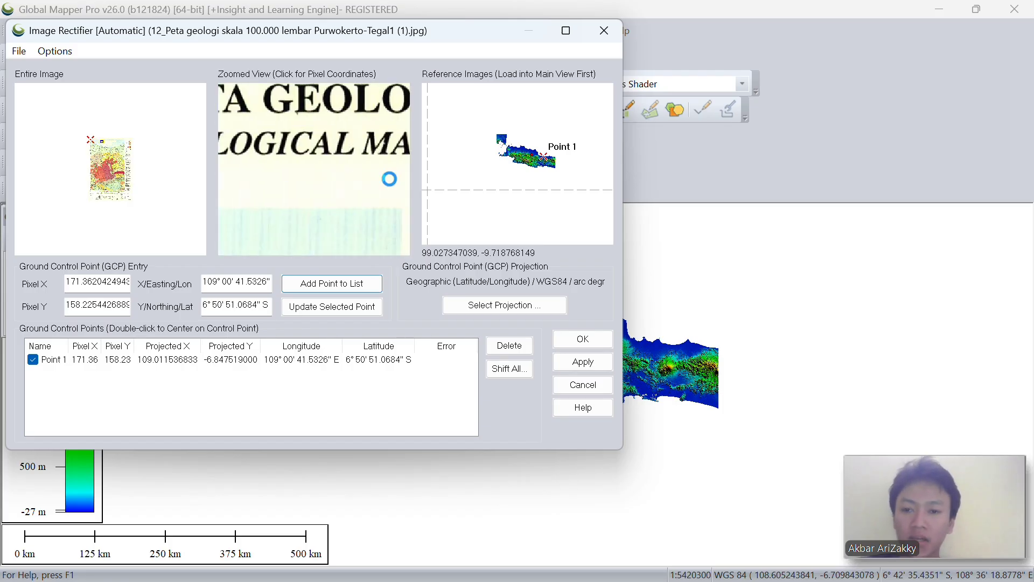
key("Down")
key("Down")
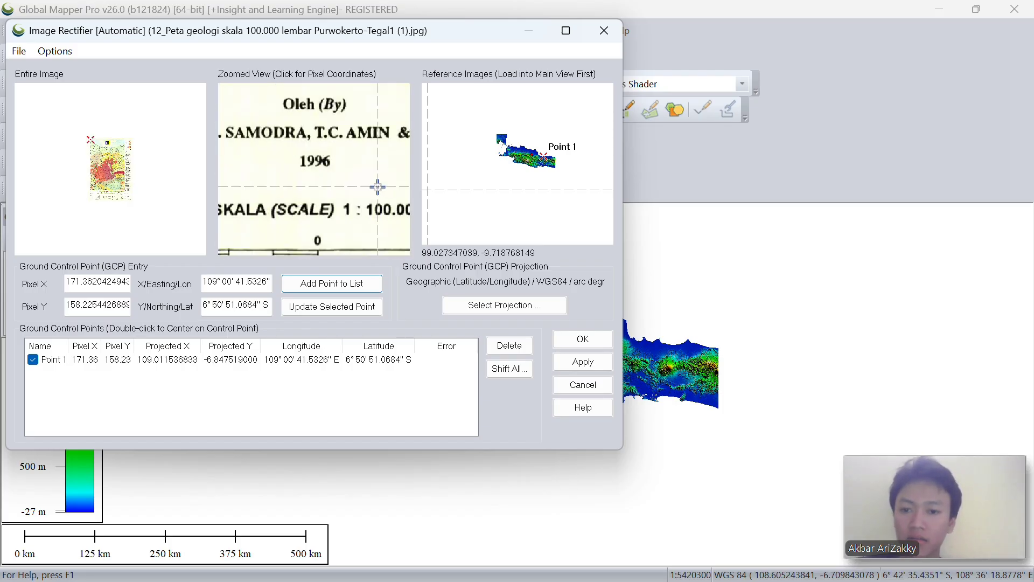
key("Down")
key("Down")
key("Down")
key("Down")
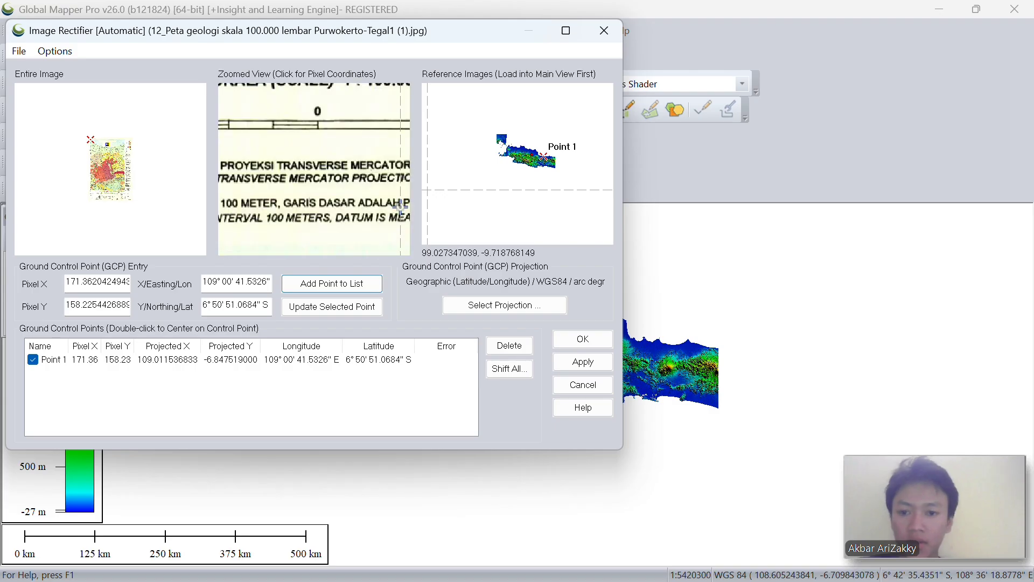
key("Right")
key("Right")
key("Right")
key("Right")
key("Right")
key("Right")
key("Right")
key("Right")
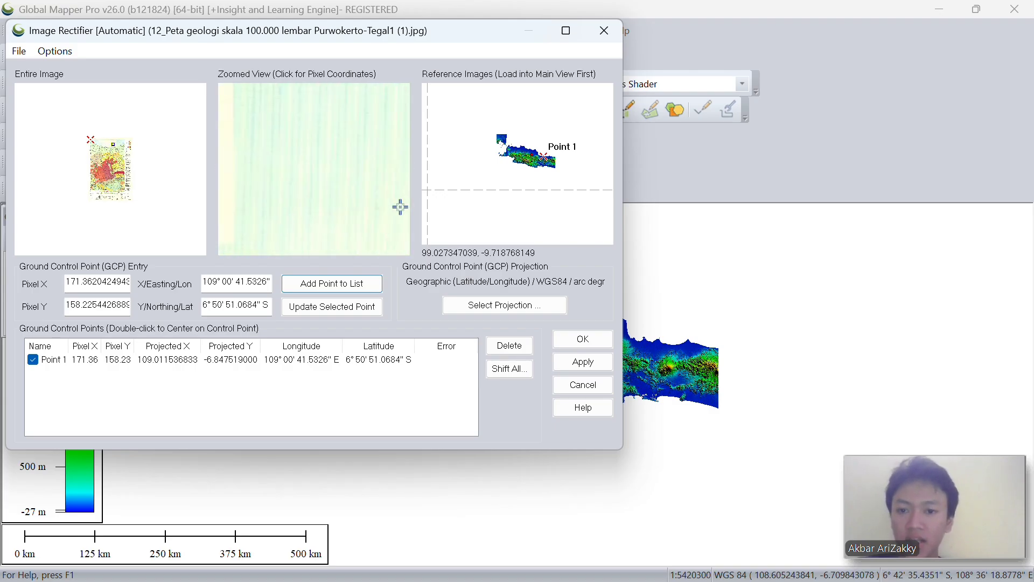
key("Up")
key("Up")
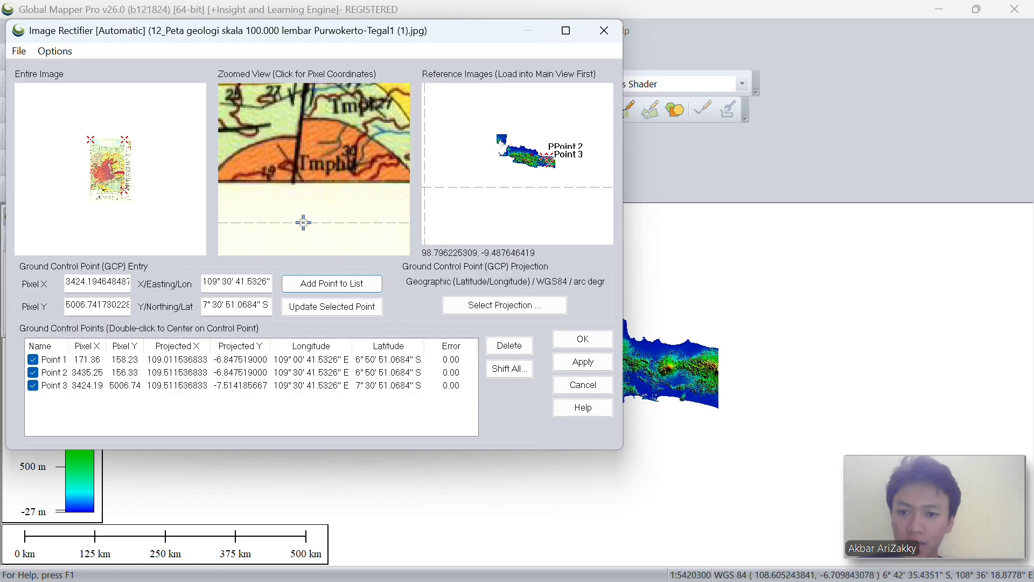
Step: Pick the southwest corner of the geological map's frame, at the 7°30' and 109°00' labels, as the fourth control point's pixel location
key("Left")
key("Left")
key("Left")
key("Left")
key("Left")
key("Left")
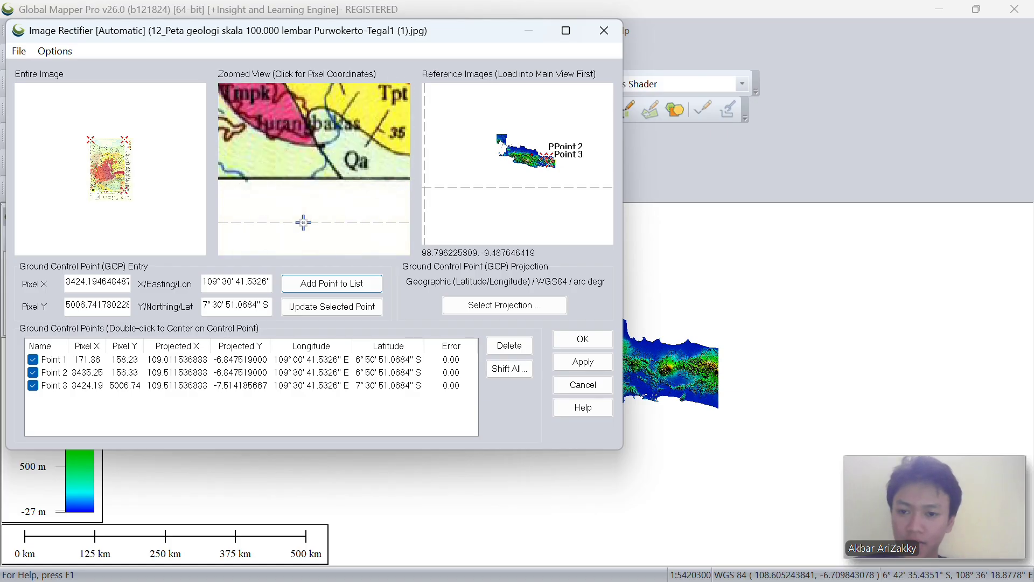
key("Left")
key("Left")
key("Right")
key("Right")
key("Right")
key("Right")
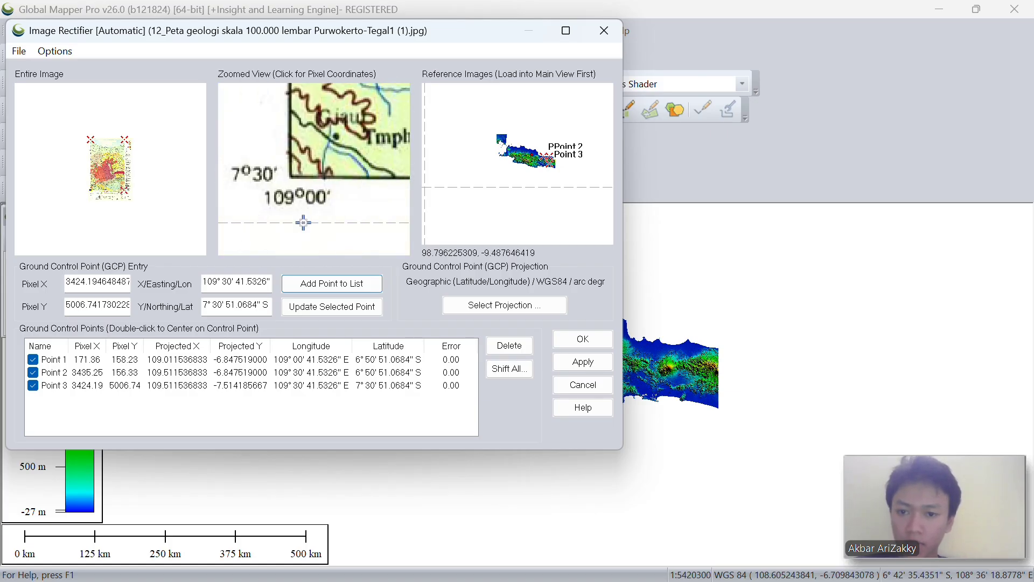
left_click(292, 177)
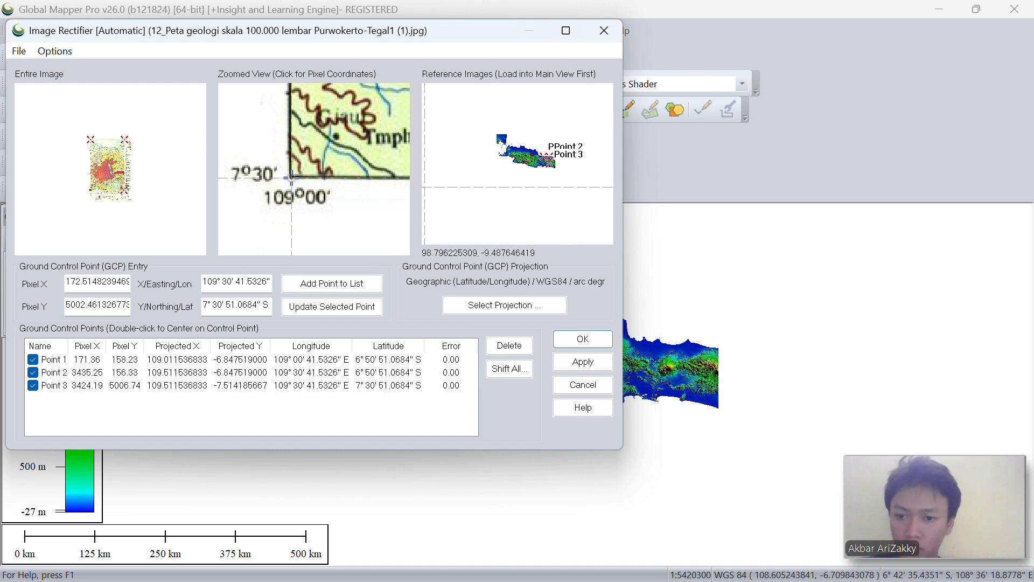
Step: Set the minutes of the fourth control point's longitude to 00 and add the point to the list with the default name
left_click(229, 286)
key("BackSpace")
type("0")
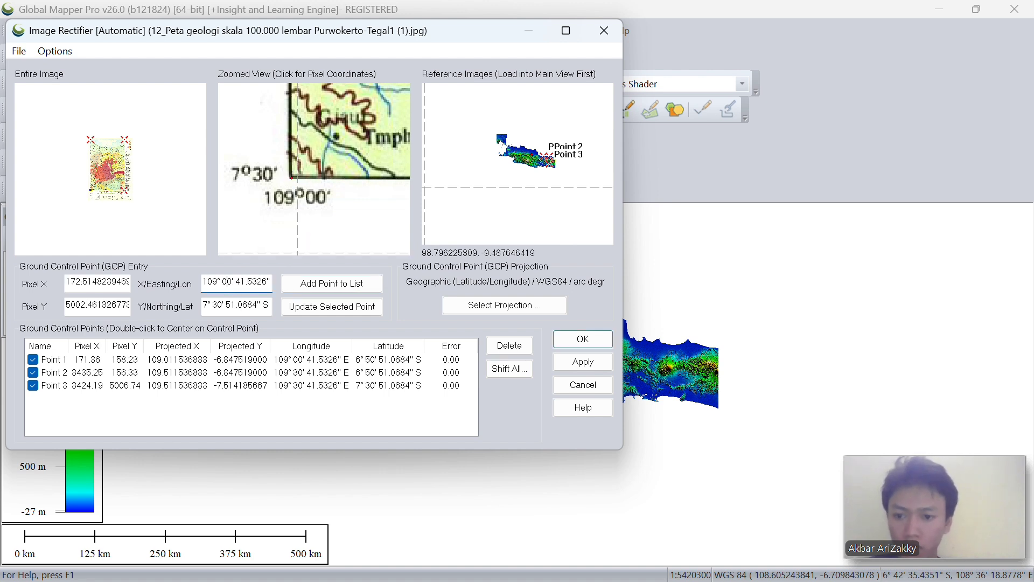
left_click(334, 286)
left_click(277, 287)
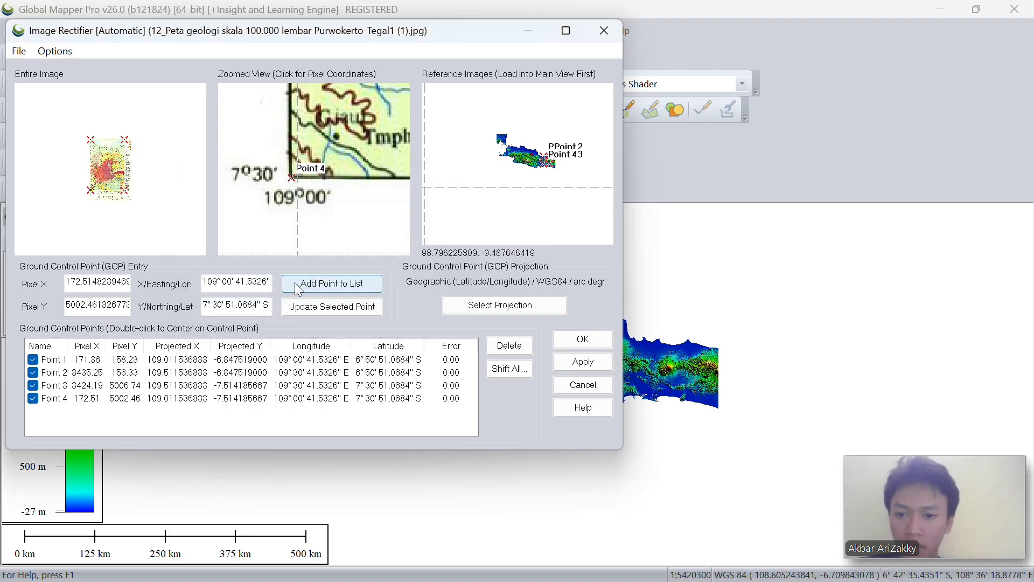
Step: Finish the rectification with the four control points, placing the geological map over the terrain
left_click(596, 345)
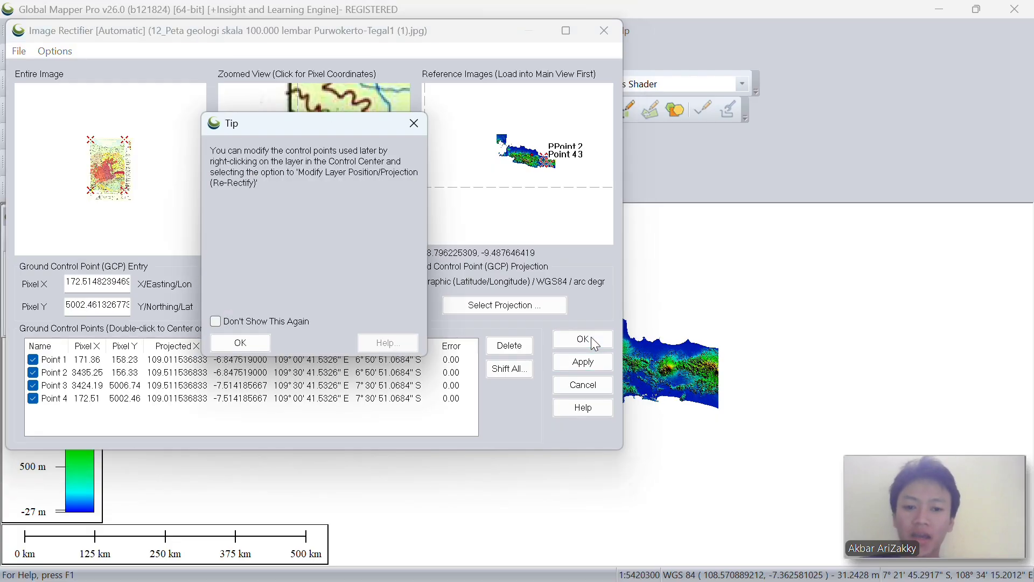
left_click(259, 342)
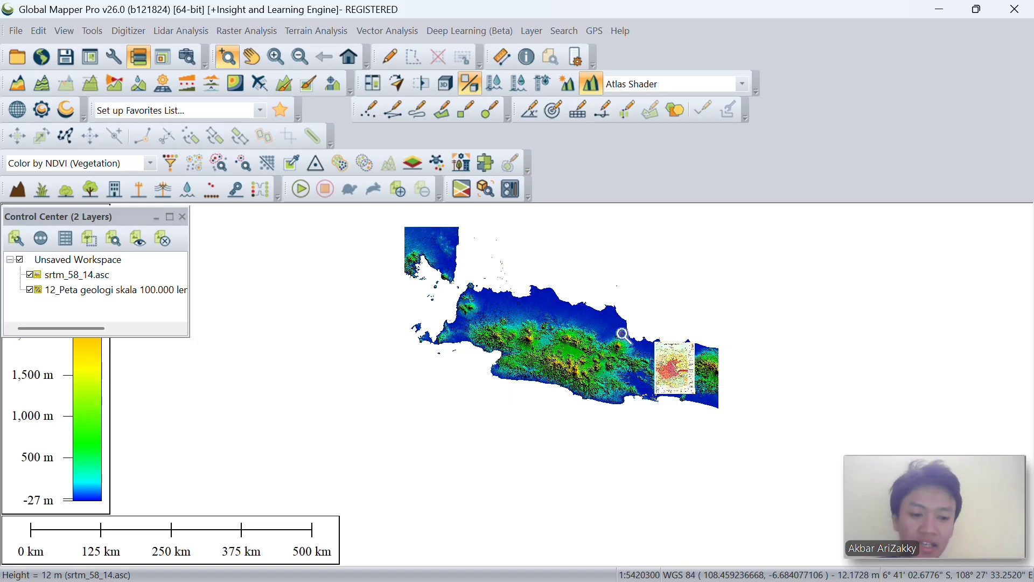
scroll(679, 377, "up", 1)
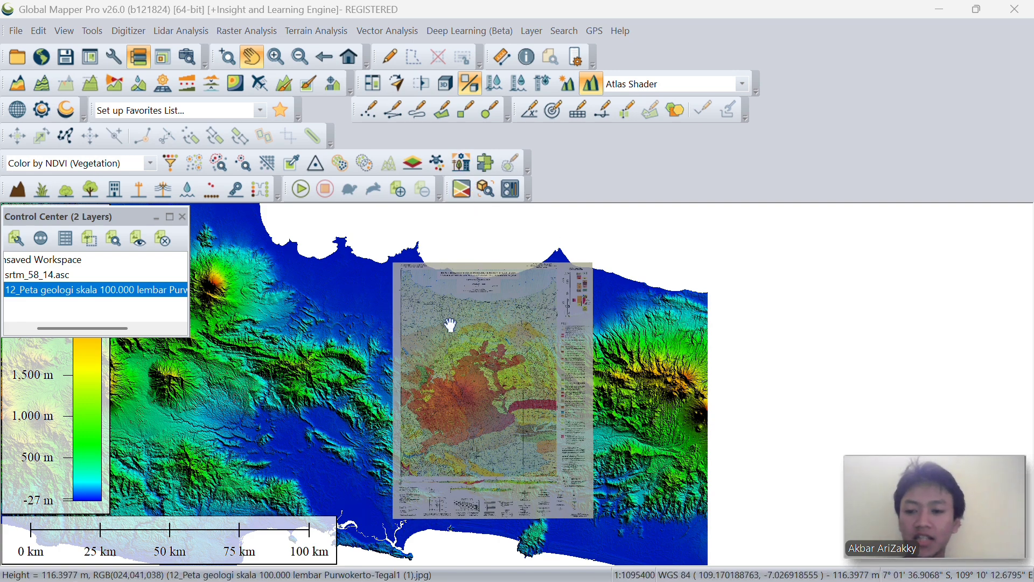
Step: Hide and show the geological map layer again to compare it with the terrain underneath
left_click(105, 291)
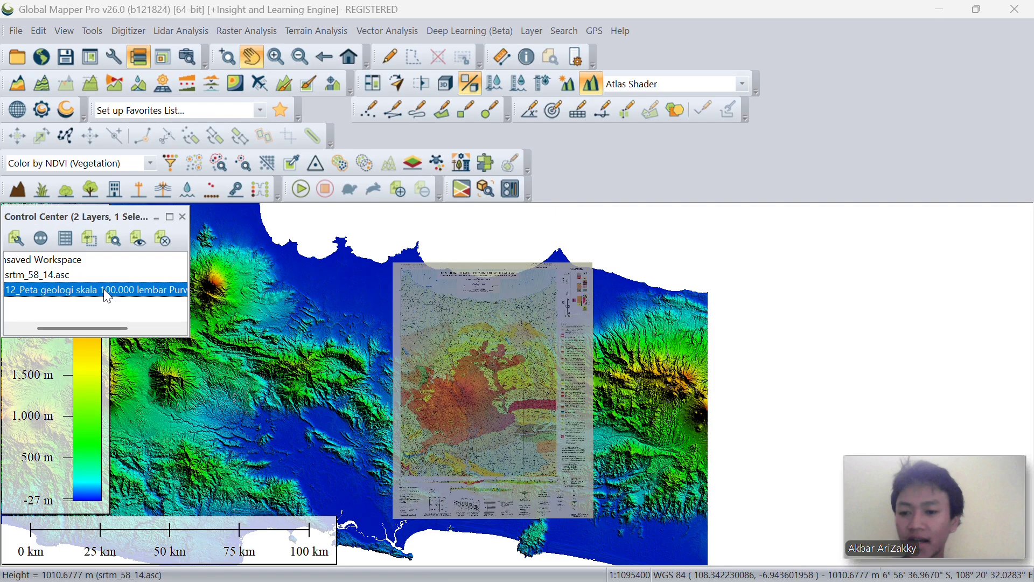
right_click(76, 294)
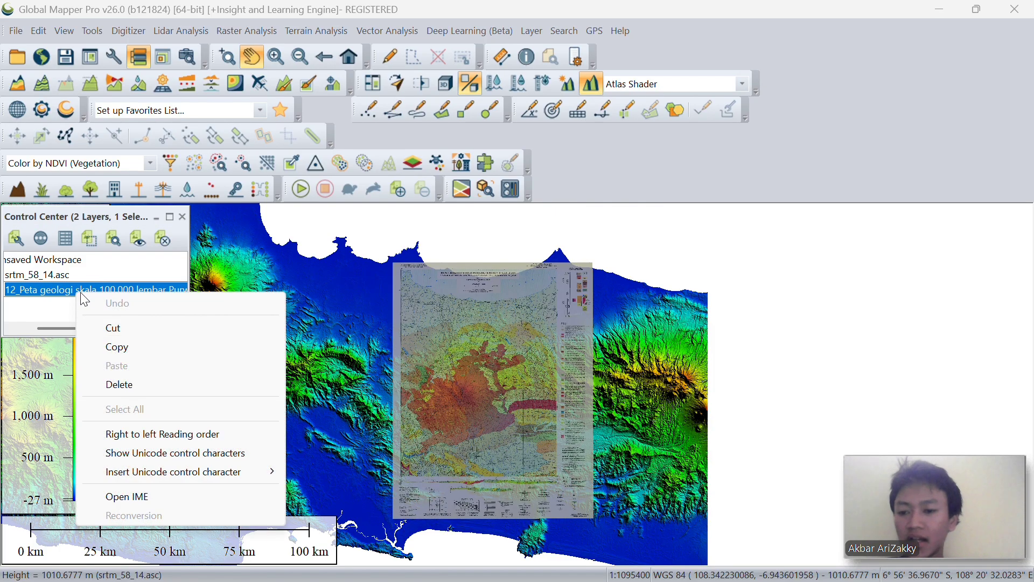
left_click(139, 239)
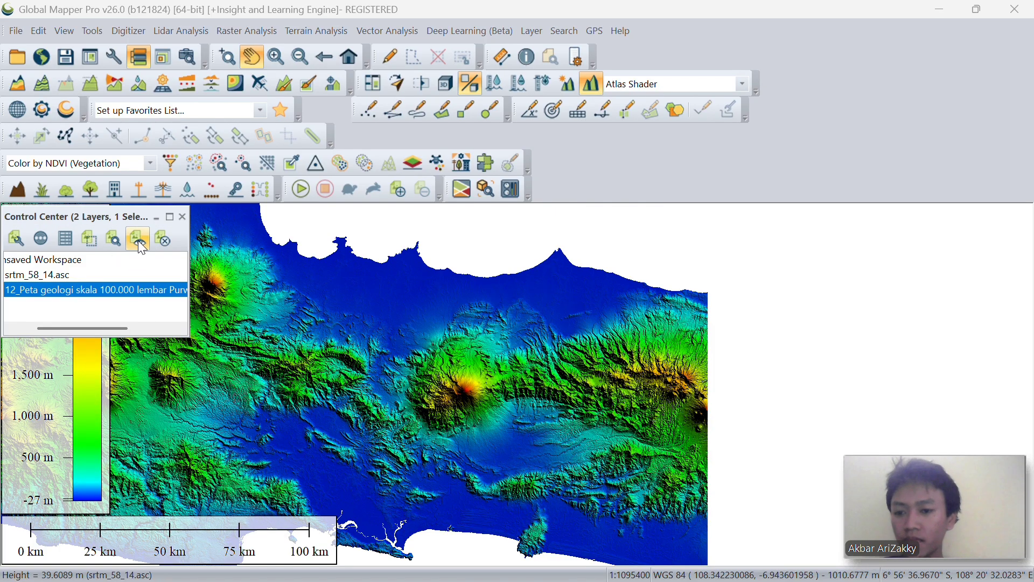
left_click(138, 241)
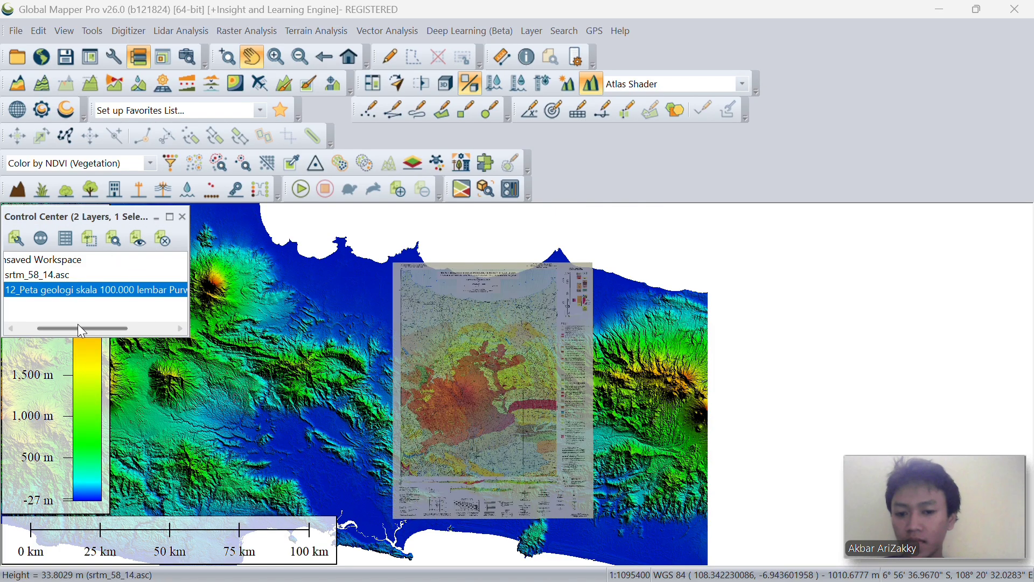
Step: Set the geological map layer's translucency to 86.9% in its raster options
right_click(52, 294)
left_click(156, 13)
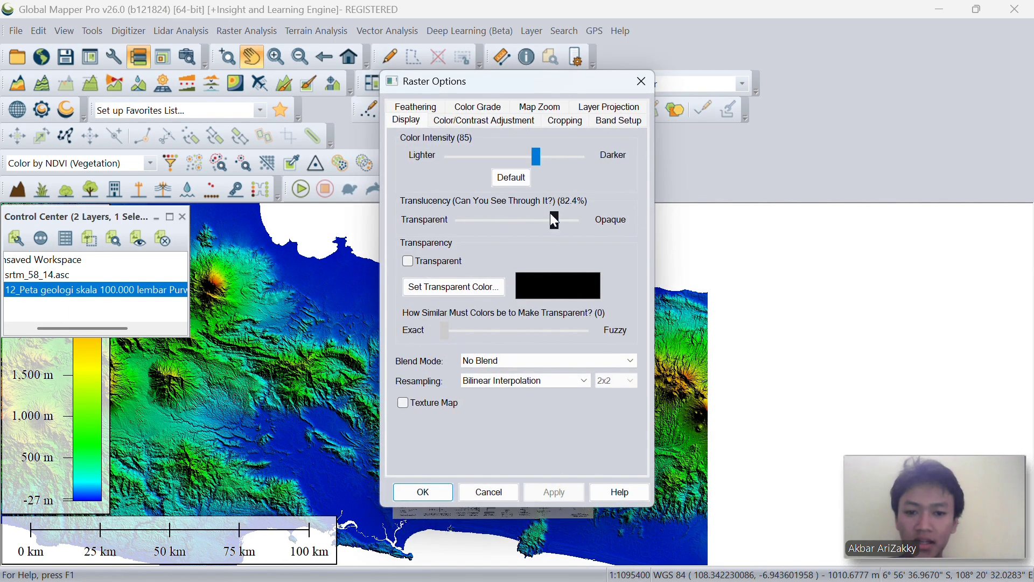
mouse_move(552, 218)
left_mouse_down()
mouse_move(534, 222)
mouse_move(558, 220)
left_mouse_up()
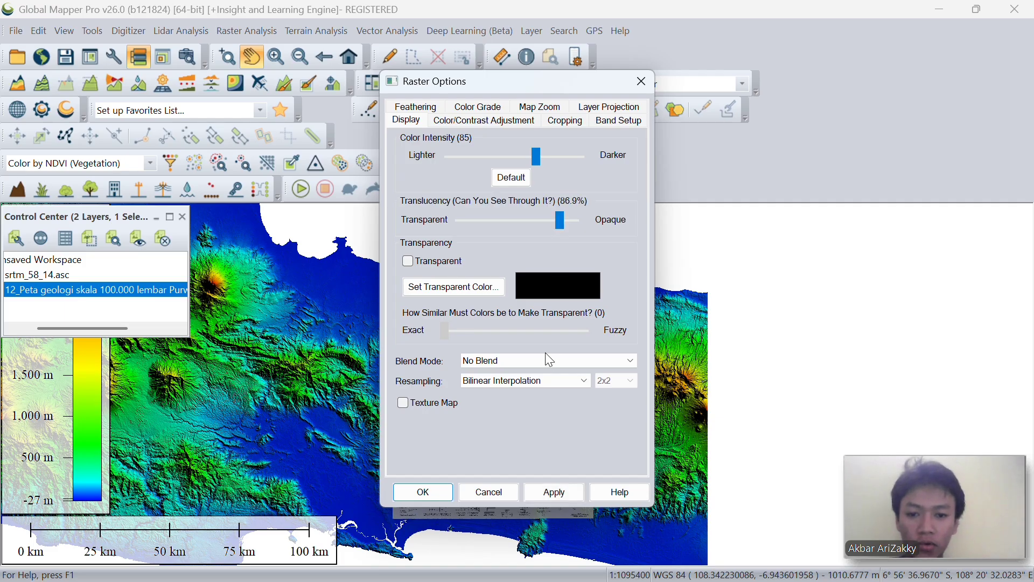
left_click(558, 496)
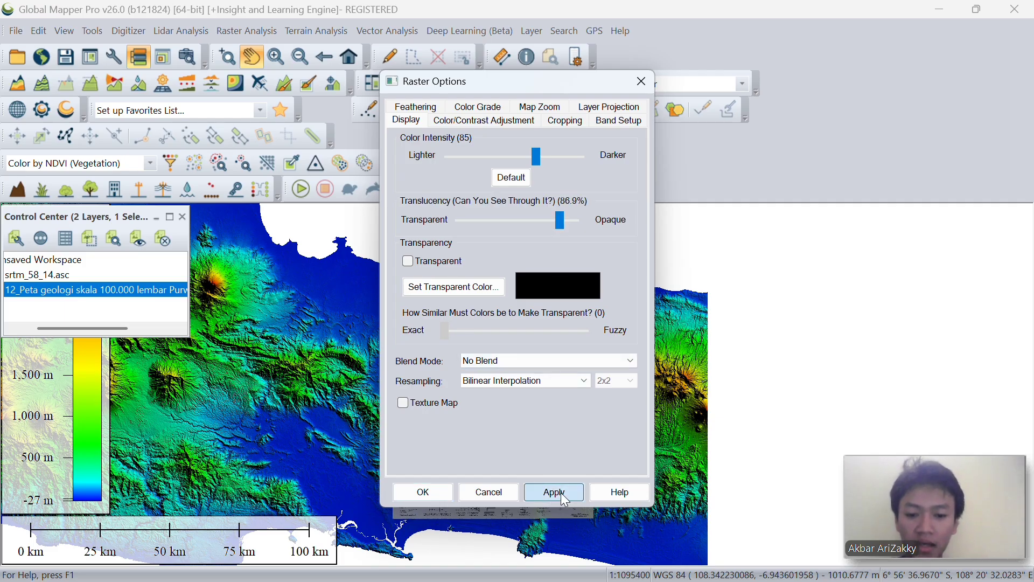
left_click(424, 492)
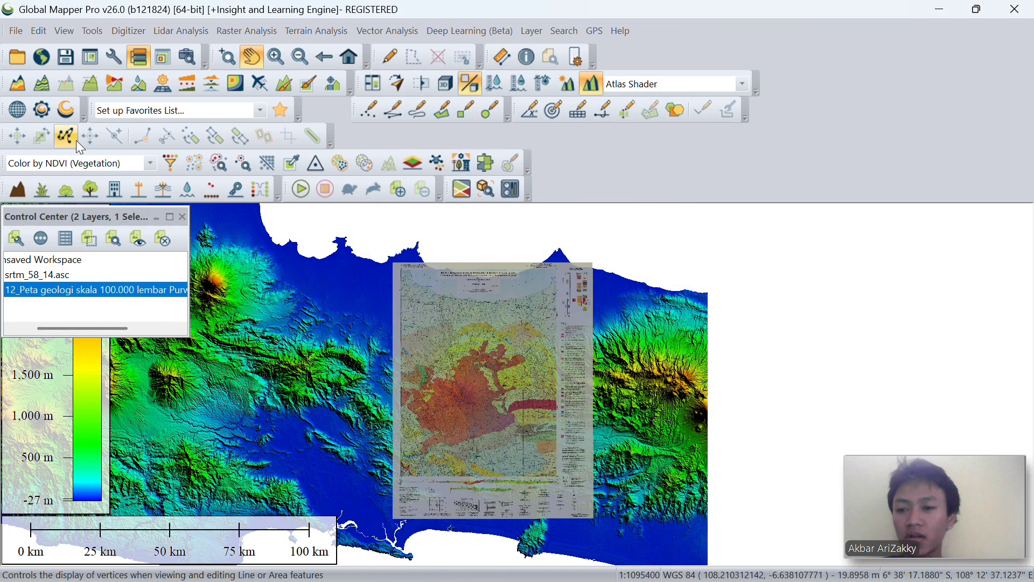
Step: Start contour generation and limit its bounds to a box drawn around the main map area of the geological map
left_click(43, 85)
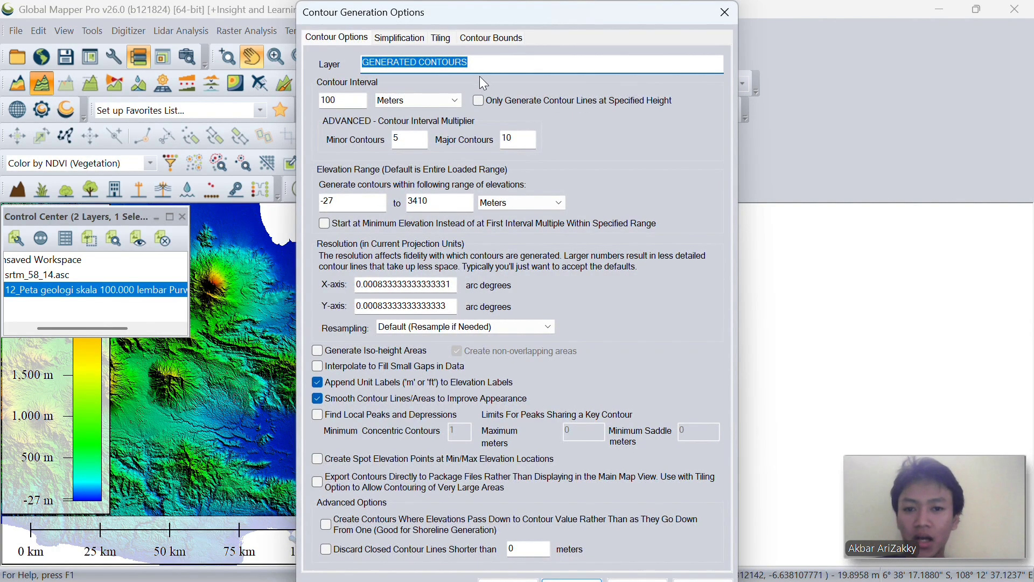
left_click(497, 66)
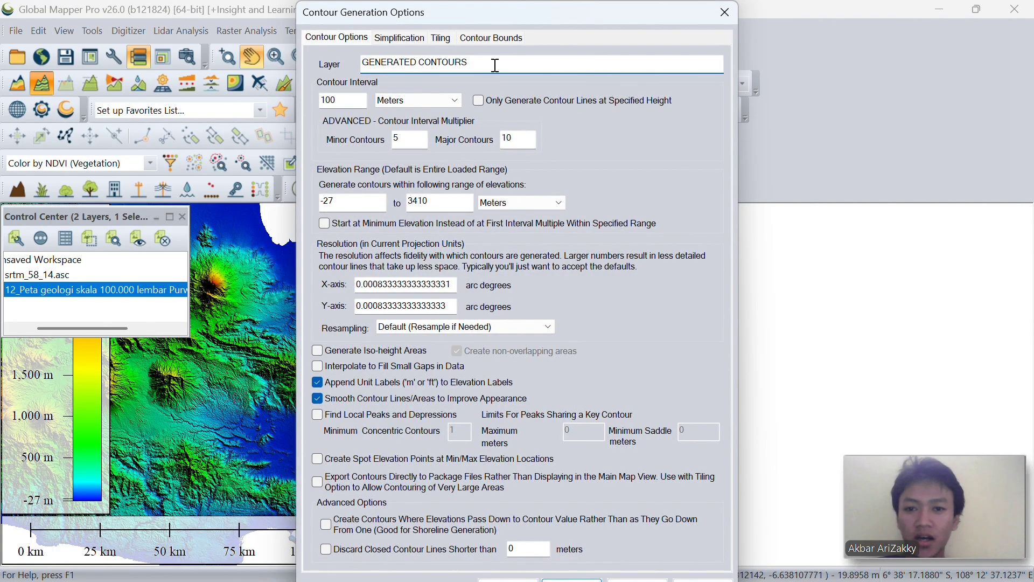
left_click_drag(483, 22, 396, 21)
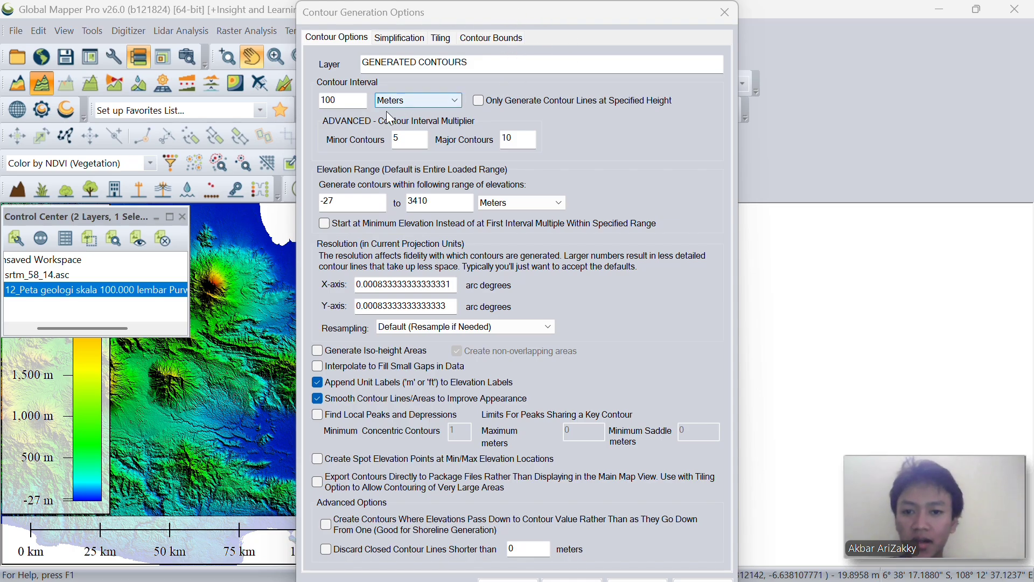
left_click_drag(657, 14, 845, 12)
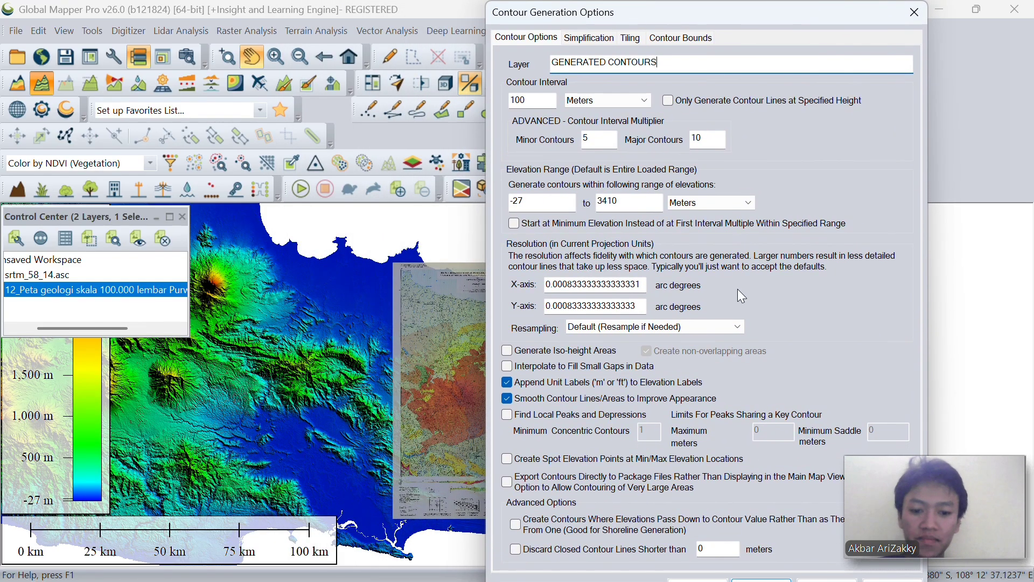
left_click_drag(760, 21, 839, 8)
left_click(769, 42)
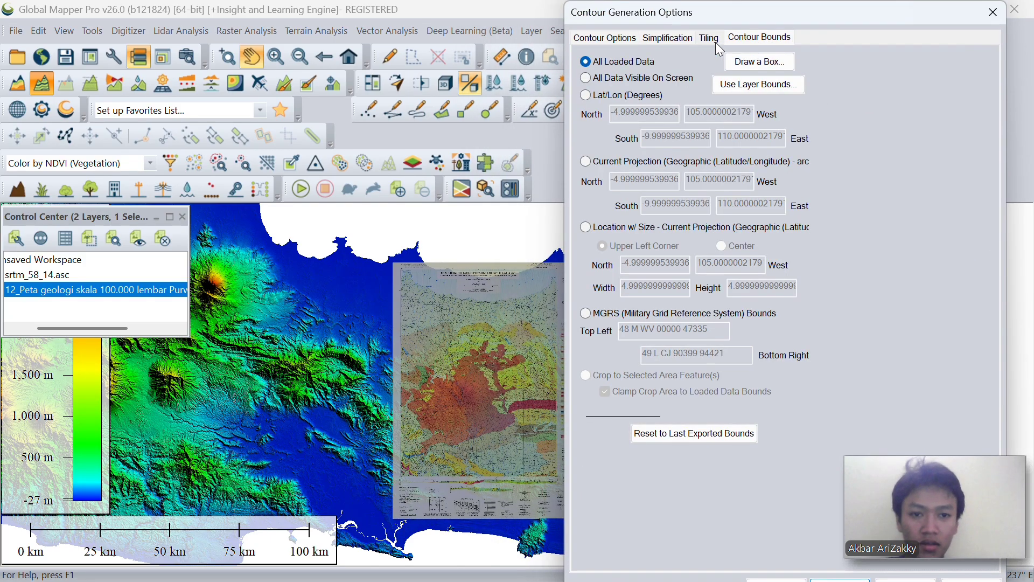
left_click(759, 62)
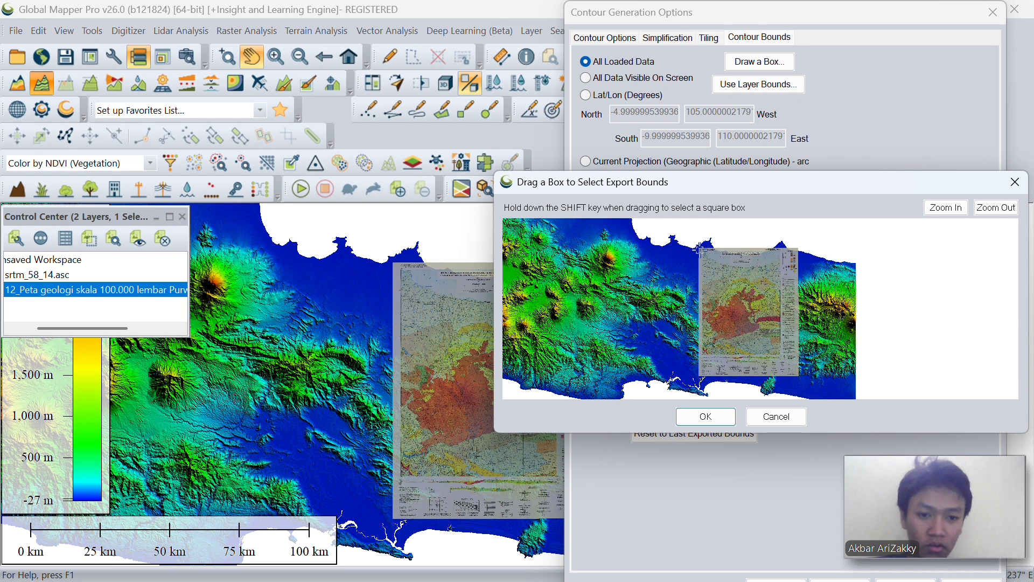
left_click_drag(699, 249, 781, 355)
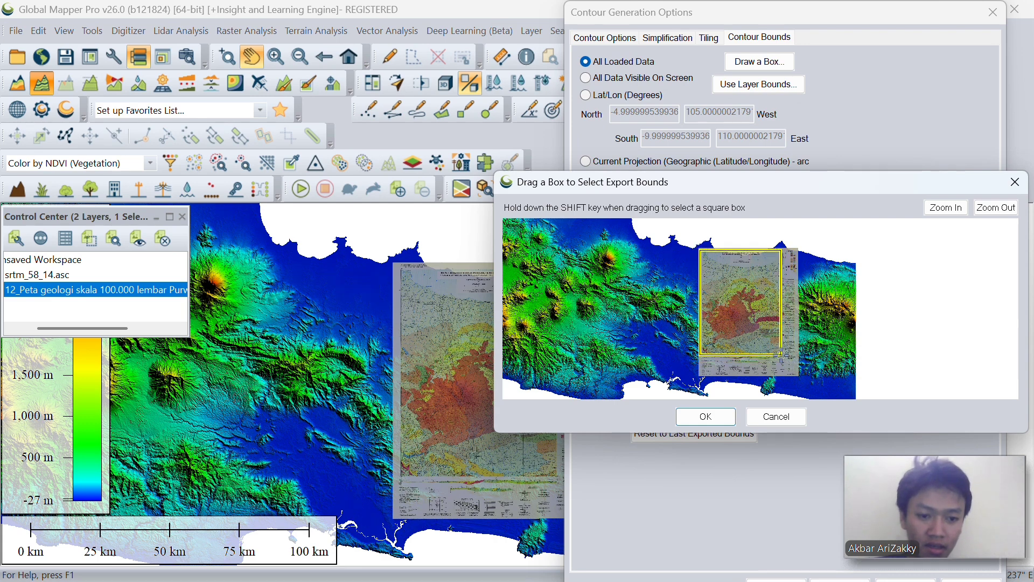
left_click(713, 417)
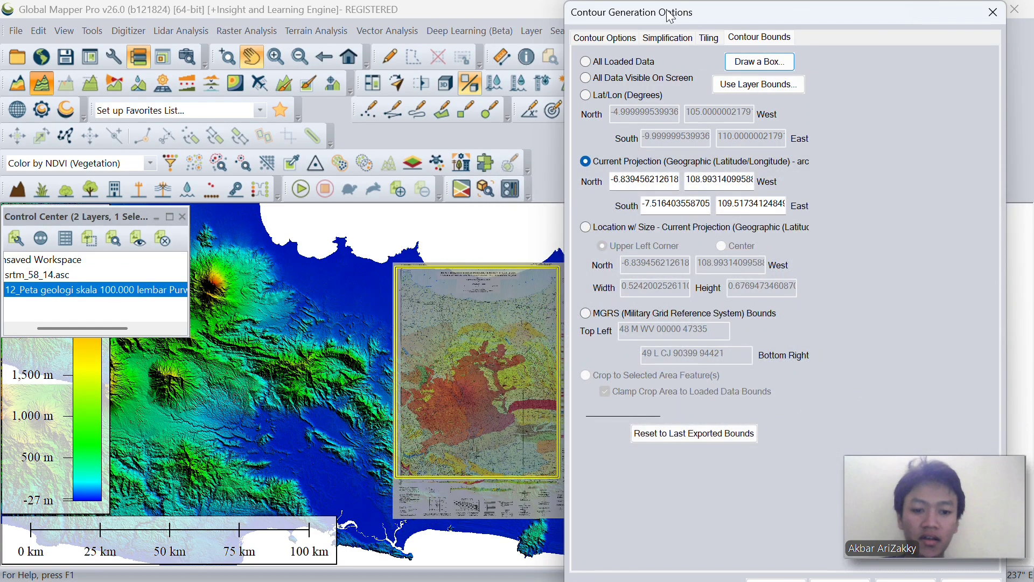
Step: Review the simplification and tiling options, then generate the contours at a 100-meter interval with the default settings
left_click_drag(756, 11, 777, 11)
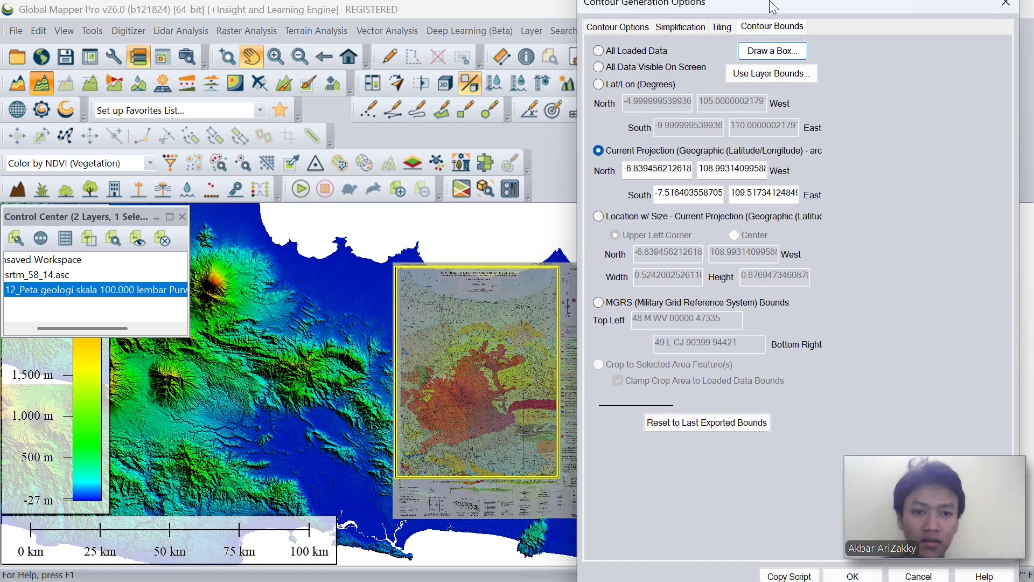
left_click(655, 37)
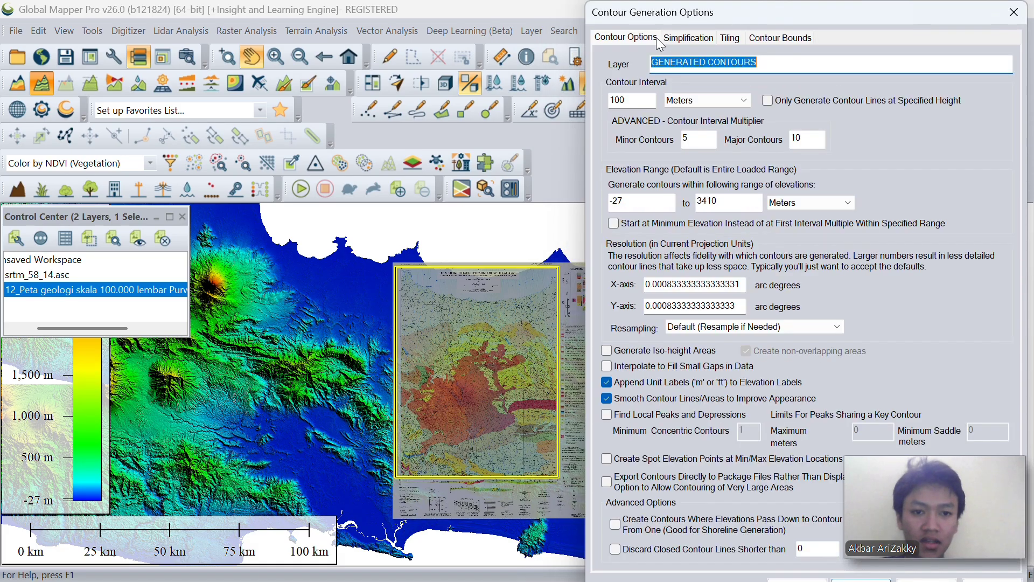
left_click(695, 39)
left_click(727, 40)
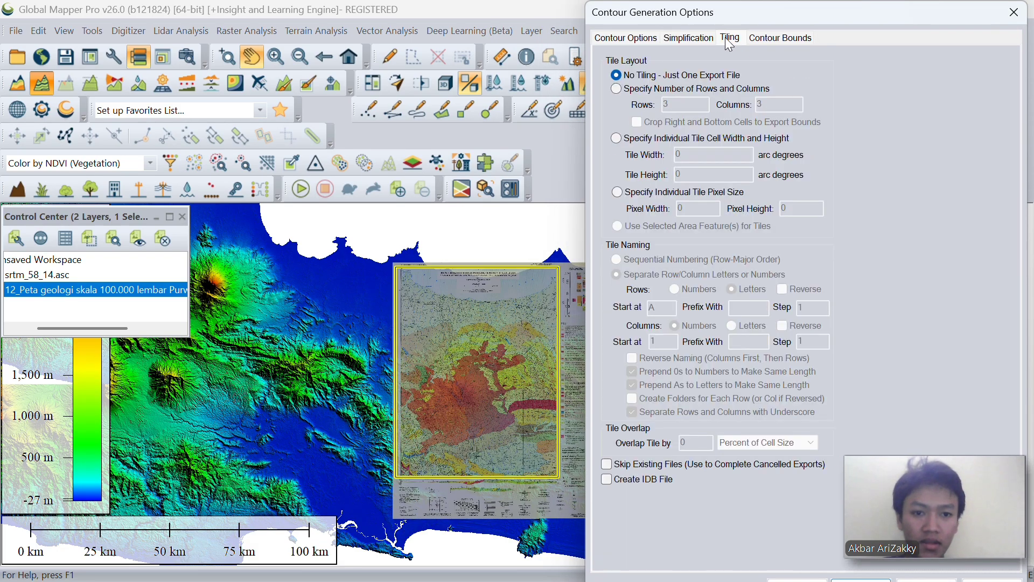
left_click(647, 39)
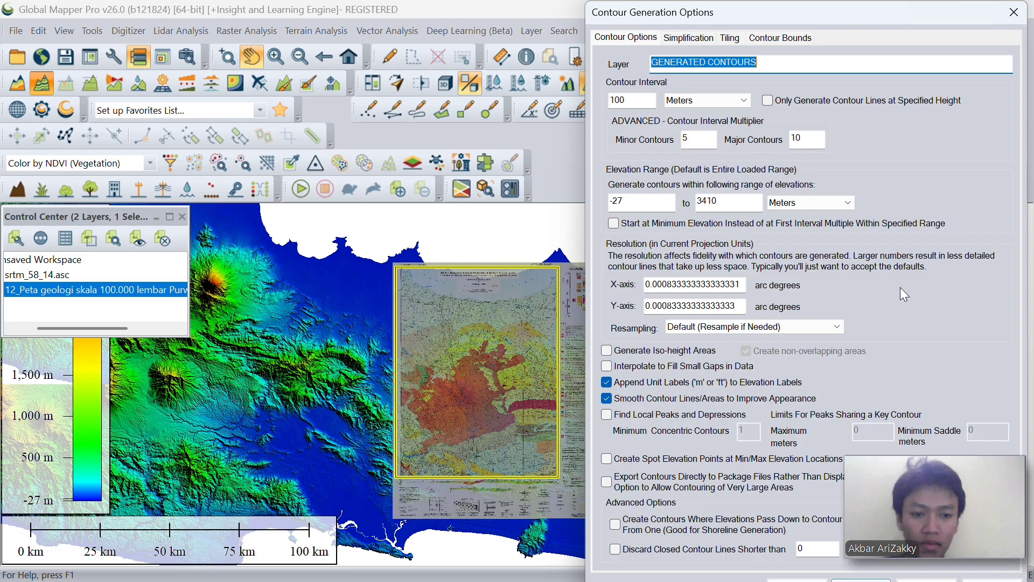
left_click_drag(801, 7, 730, 8)
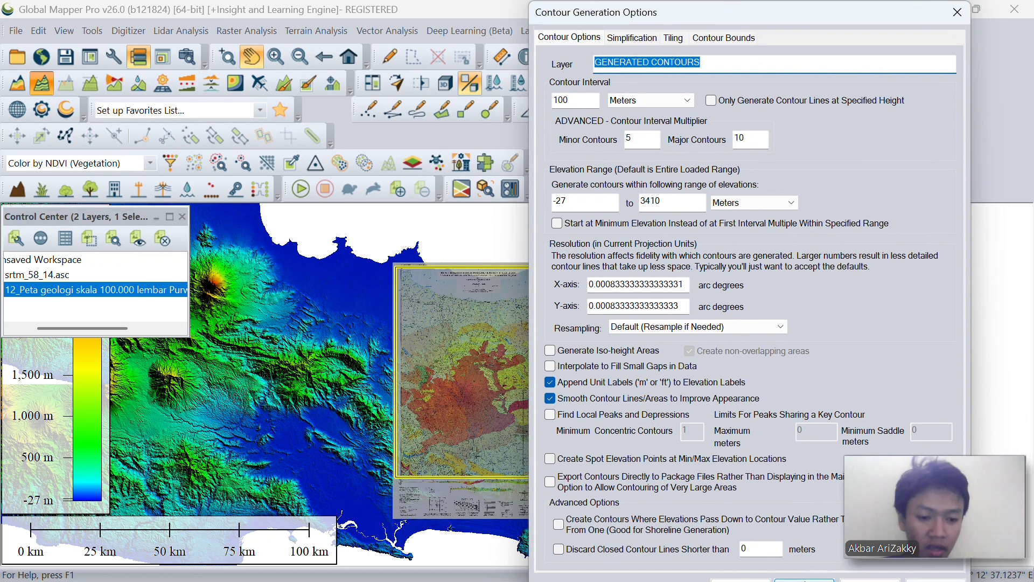
left_click(804, 579)
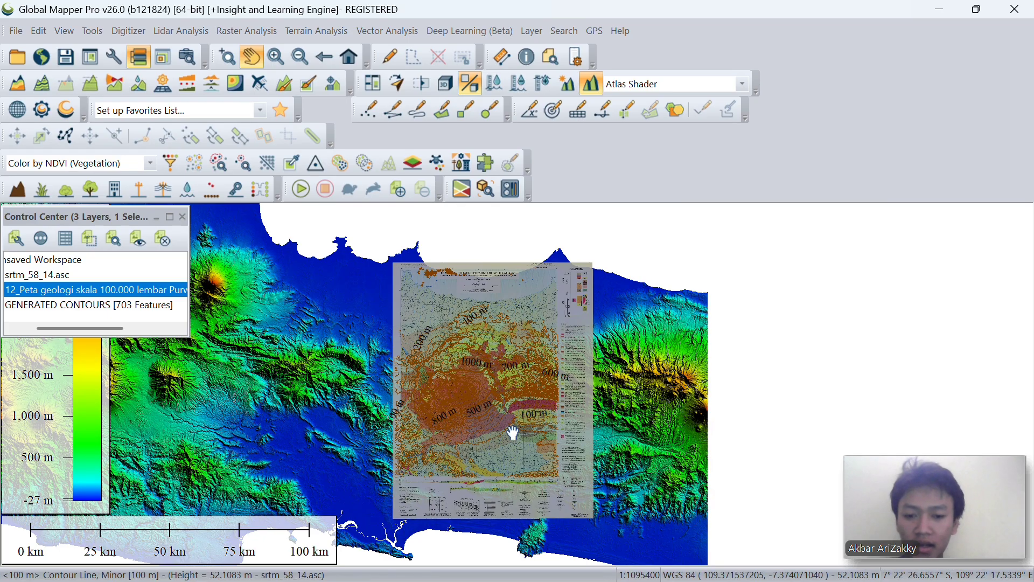
Step: Open the generated contours layer's vector options and set its line style to assign random colors to features
left_click(495, 415)
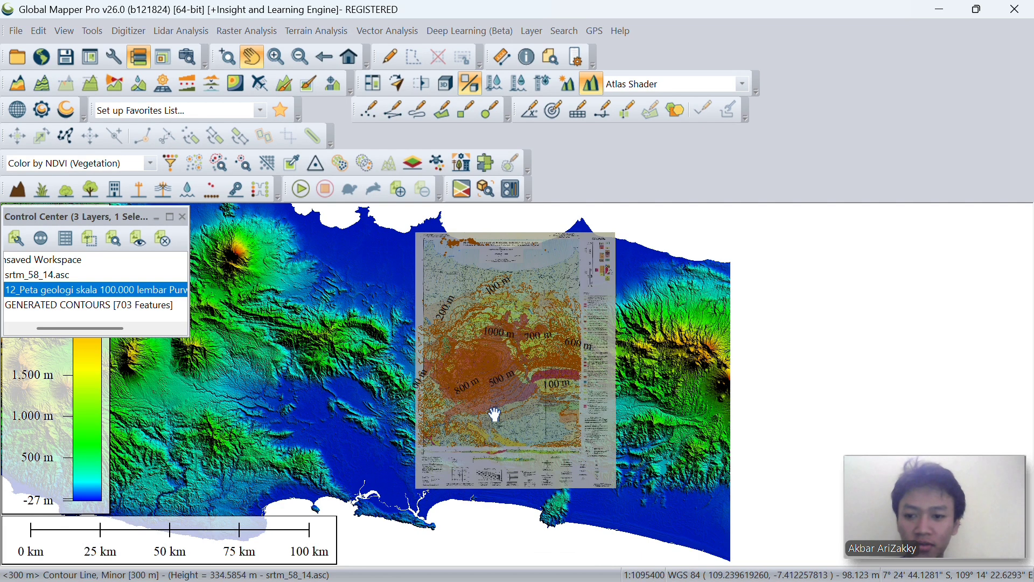
right_click(81, 306)
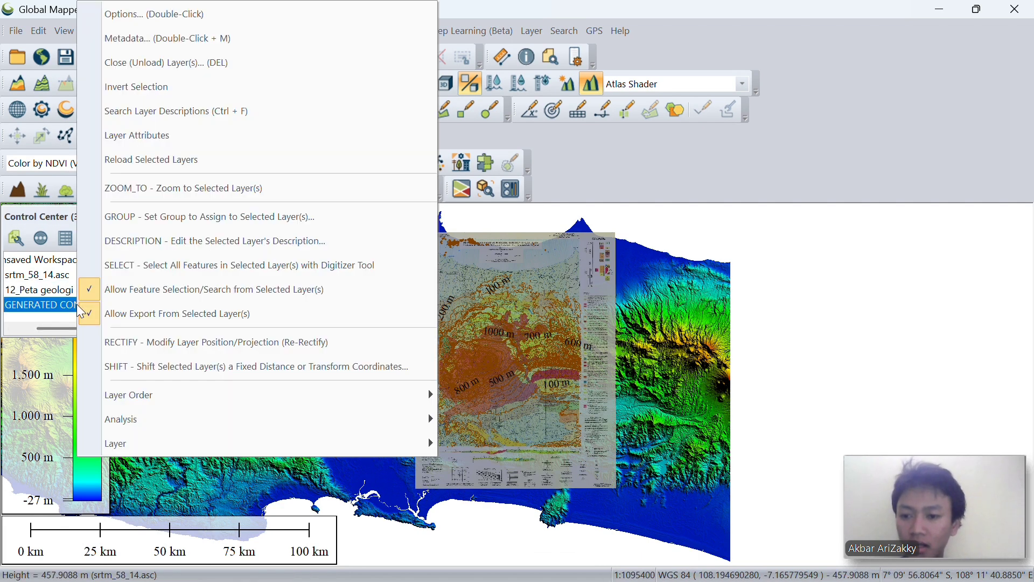
left_click(189, 12)
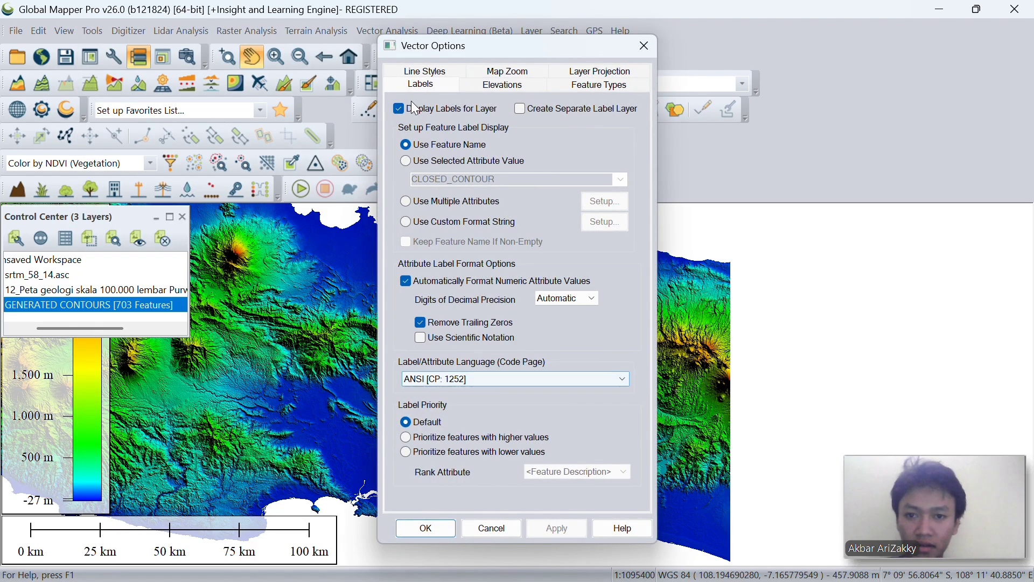
left_click(434, 74)
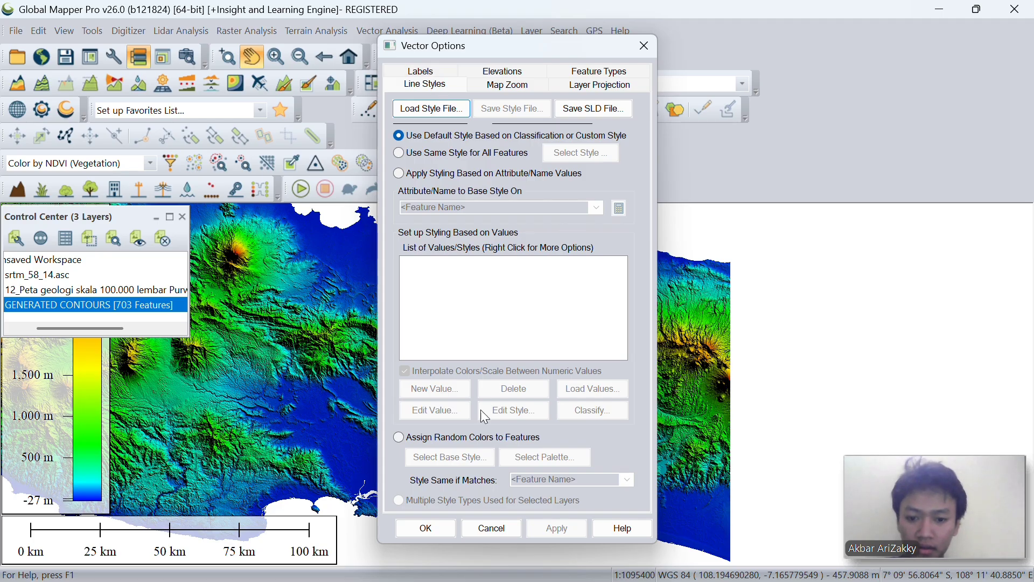
left_click(407, 438)
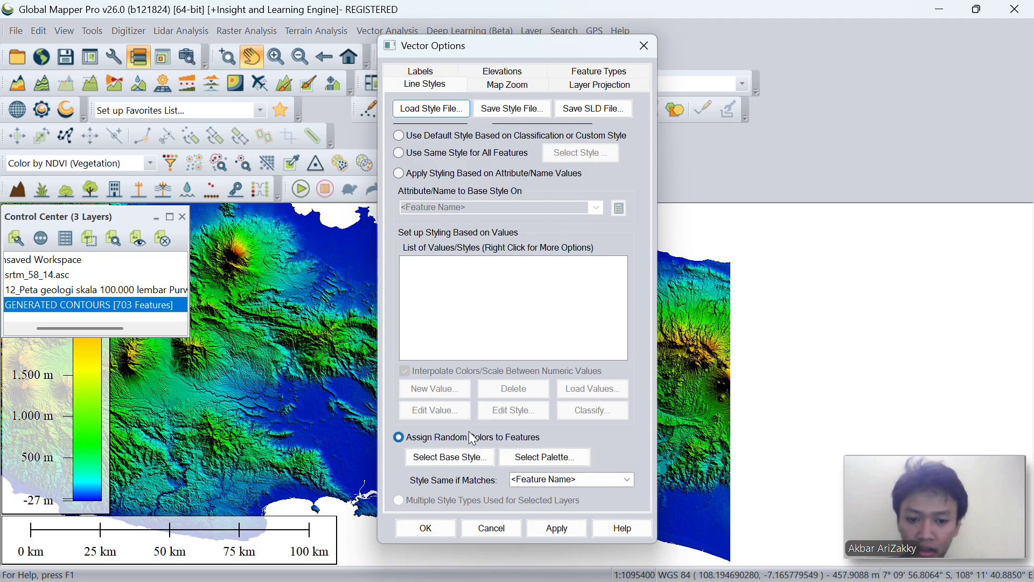
Step: Add black, RGB(0, 0, 0), as the only color in the line style palette and apply it to the contours
left_click(561, 456)
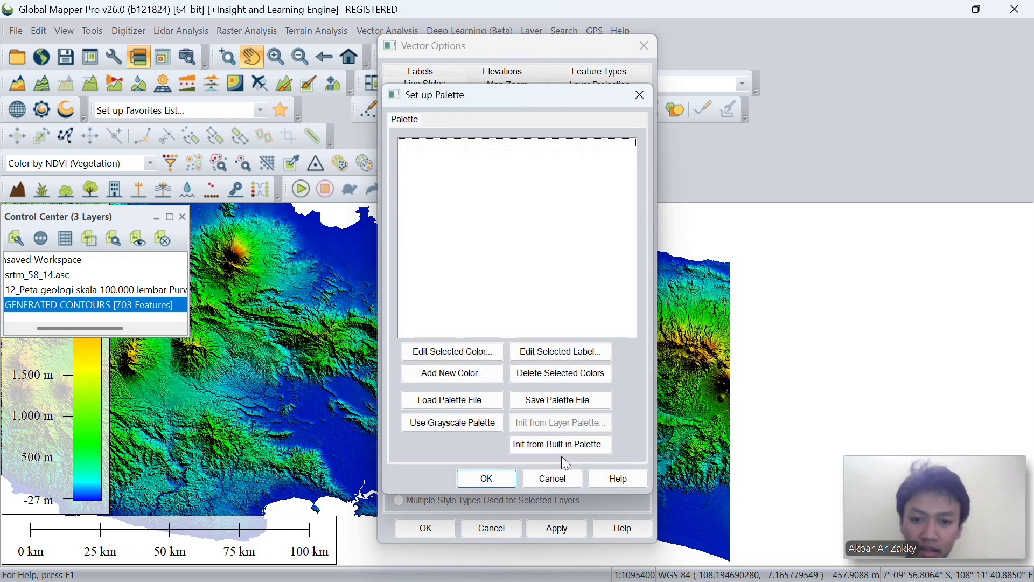
left_click(455, 372)
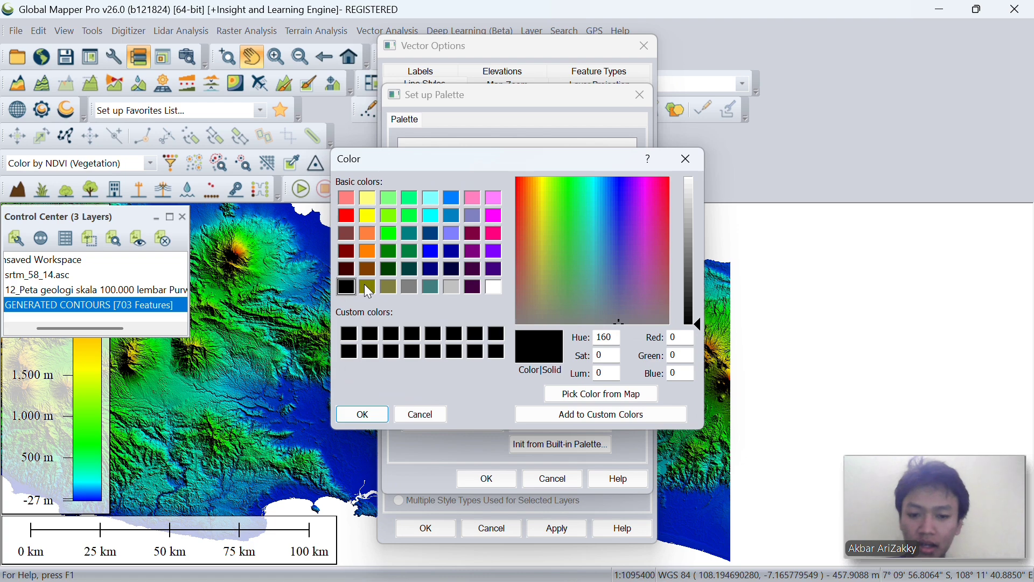
left_click(362, 414)
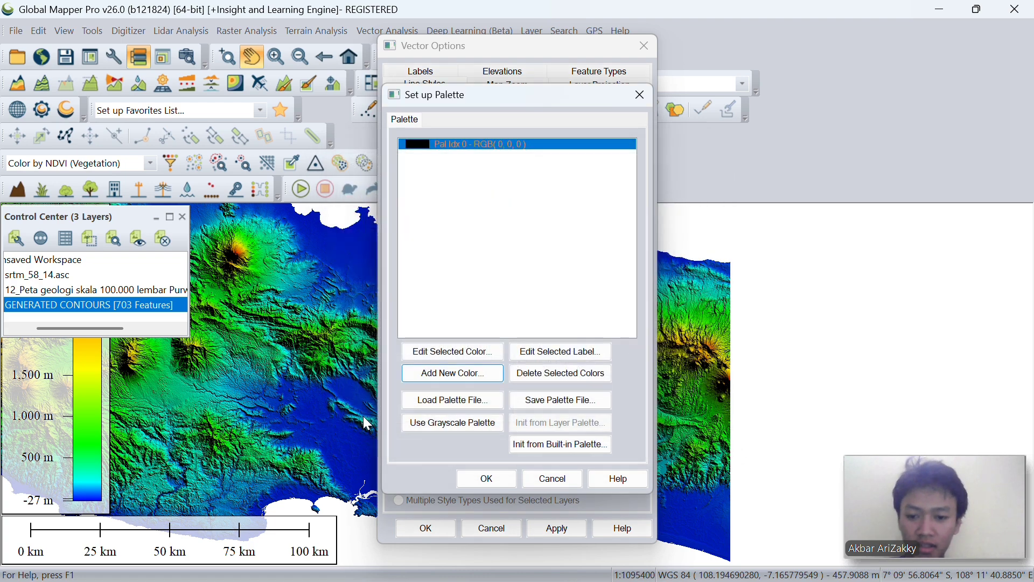
left_click(498, 481)
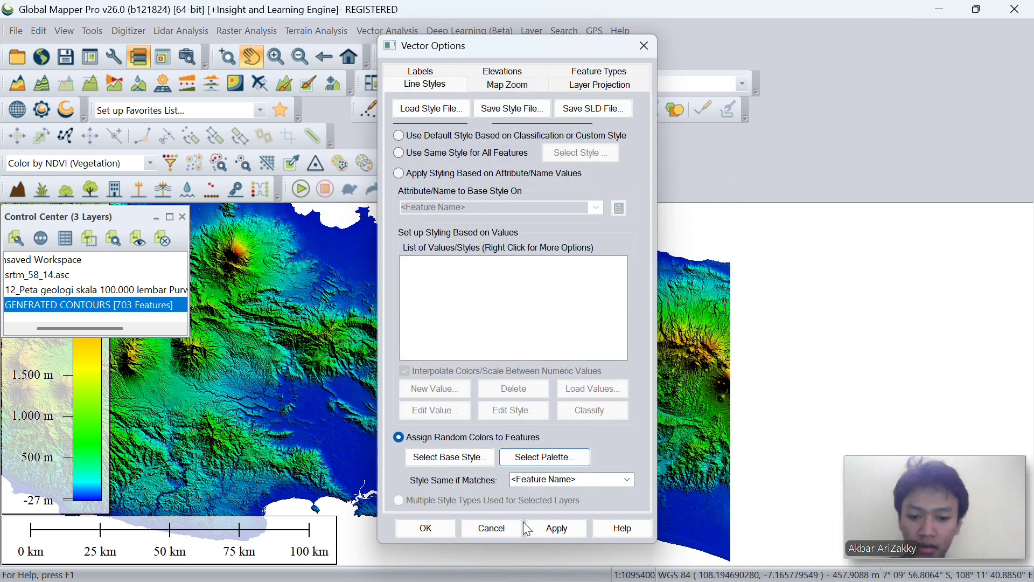
left_click(549, 536)
left_click(425, 528)
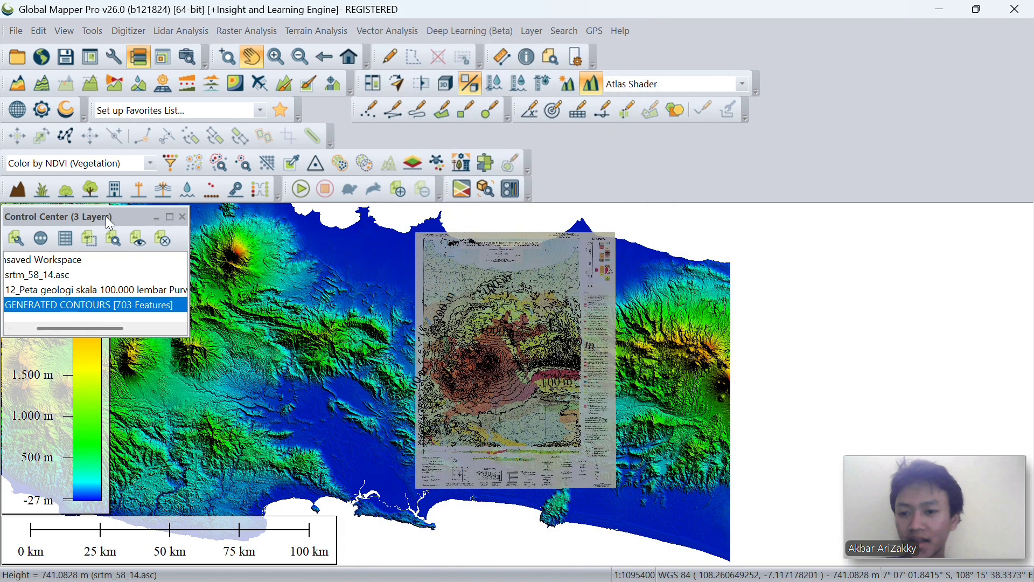
Step: Hide the geological map and srtm_58_14.asc layers, leaving only the generated contours displayed
left_click_drag(120, 214, 141, 207)
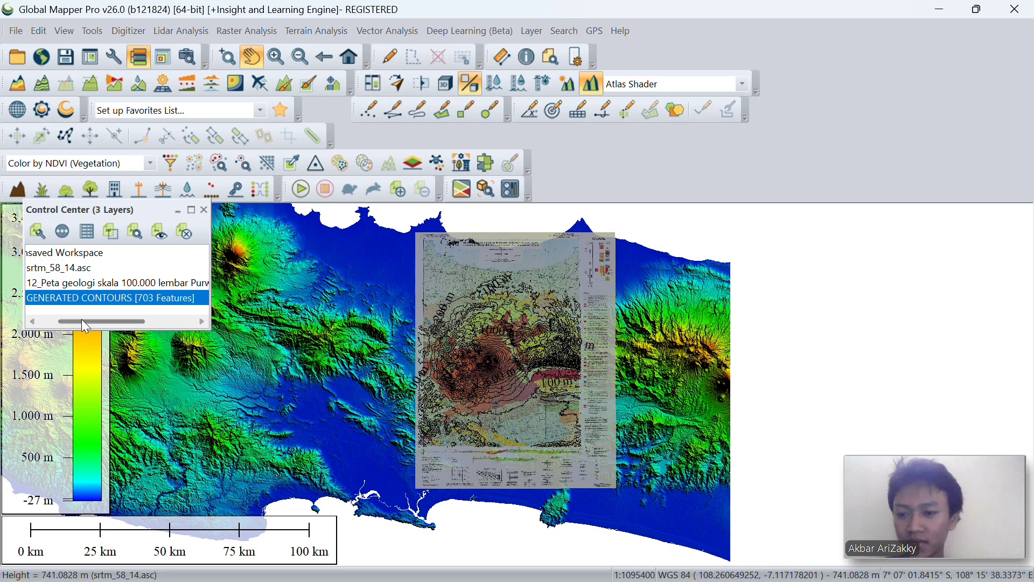
left_click_drag(85, 326, 54, 326)
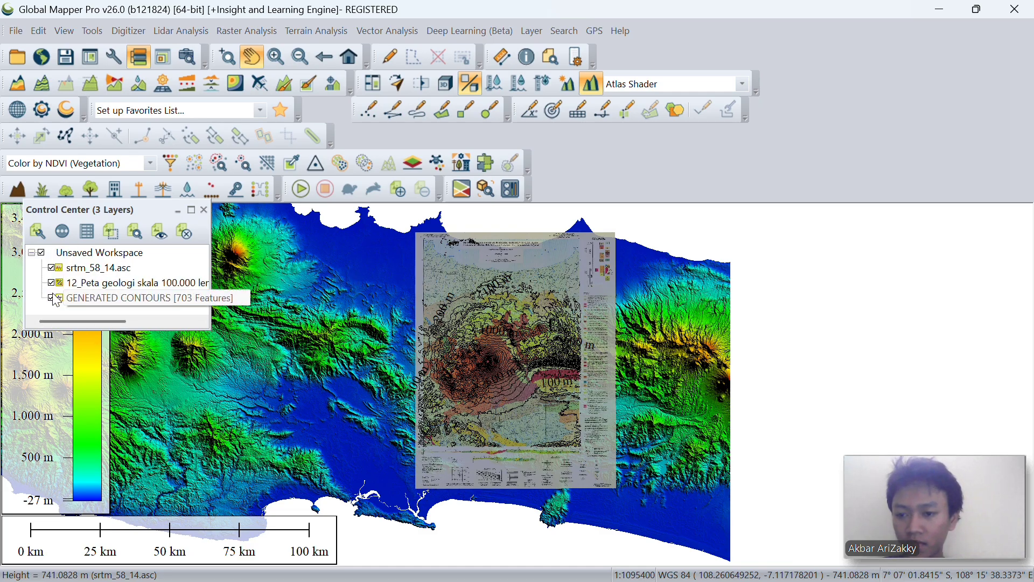
left_click(56, 300)
left_click(52, 284)
left_click(52, 268)
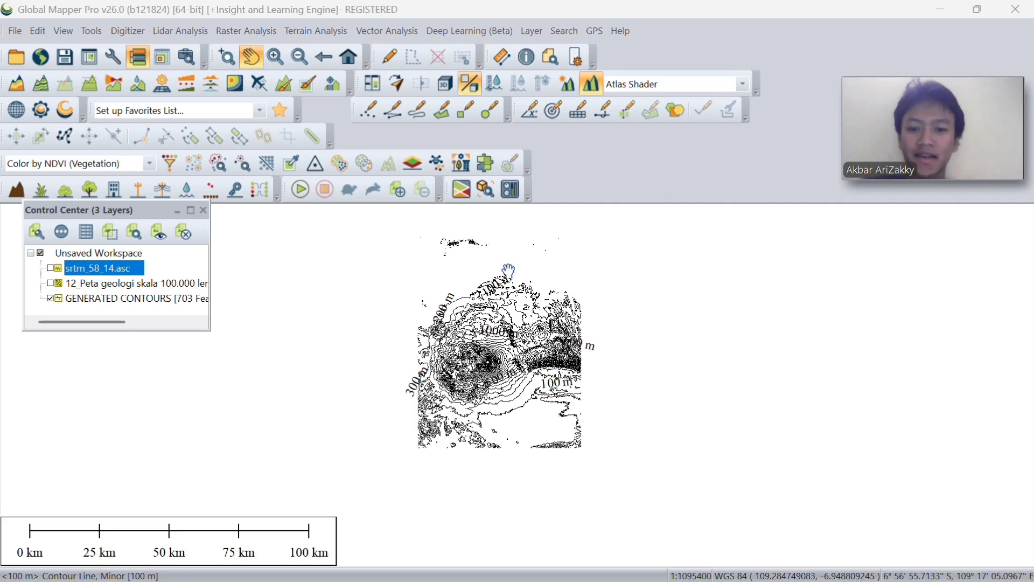
Step: Start exporting the generated contours layer to a new file in BMP format
right_click(88, 309)
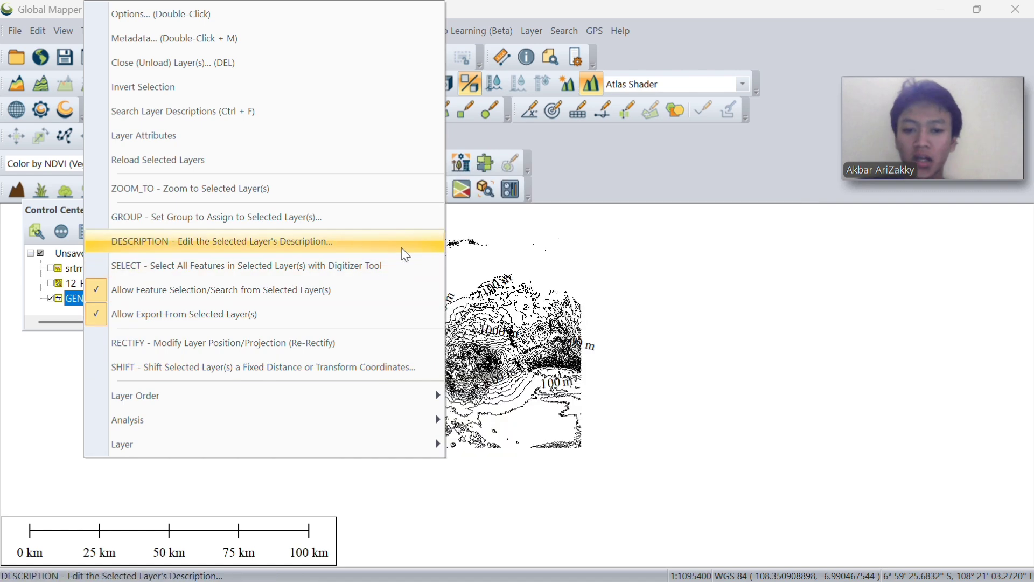
mouse_move(238, 450)
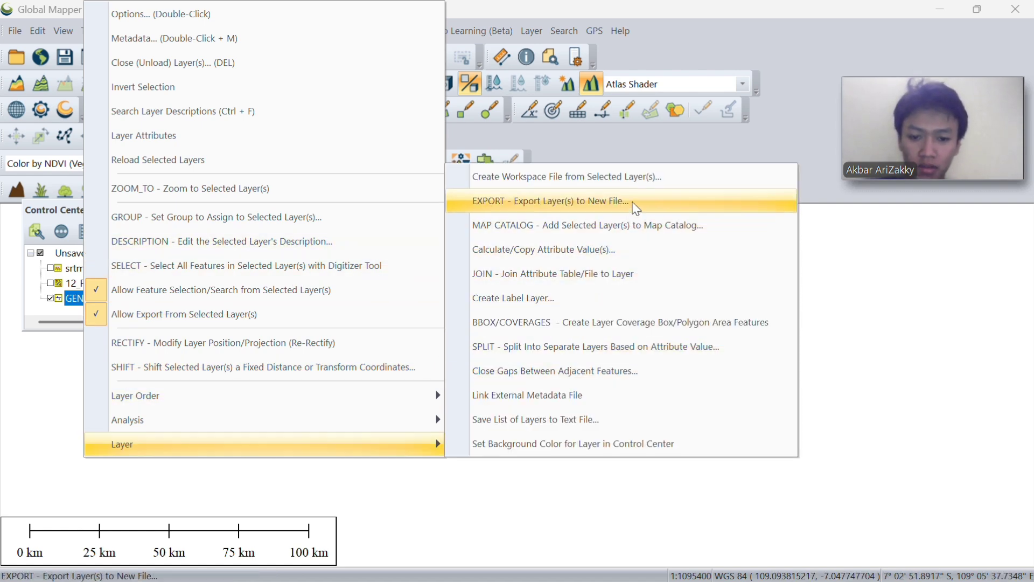
left_click(636, 209)
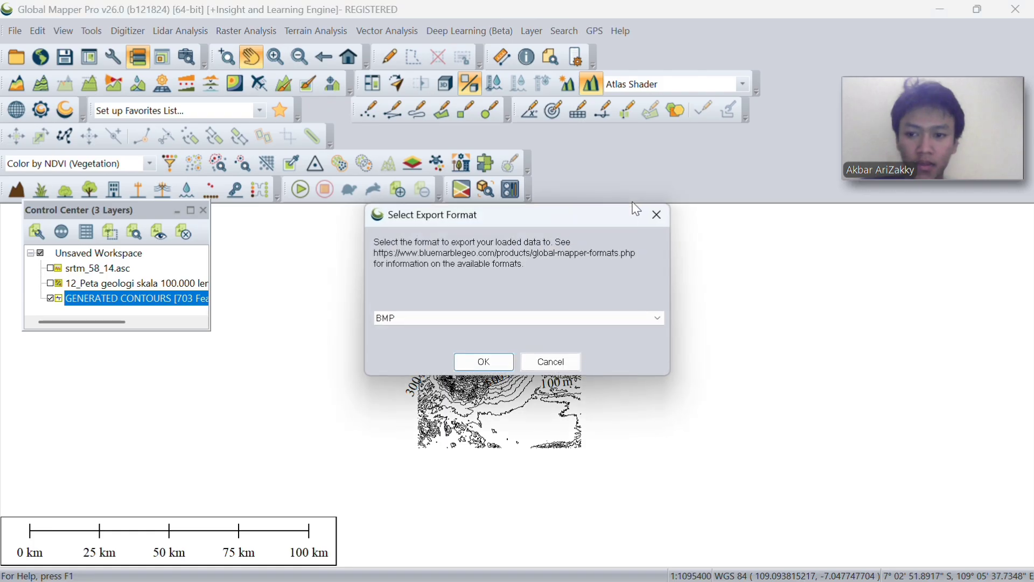
left_click(478, 360)
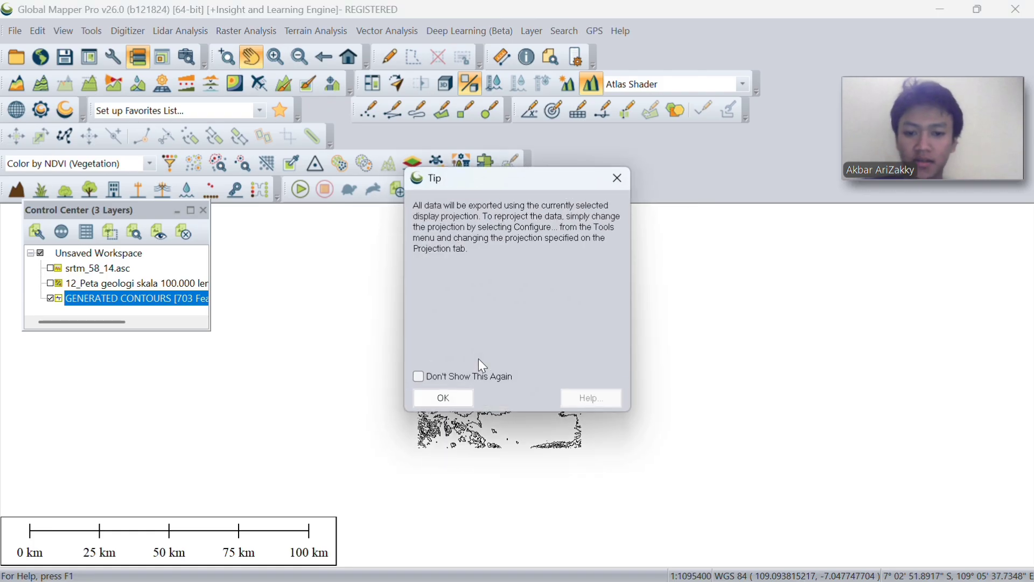
left_click(431, 392)
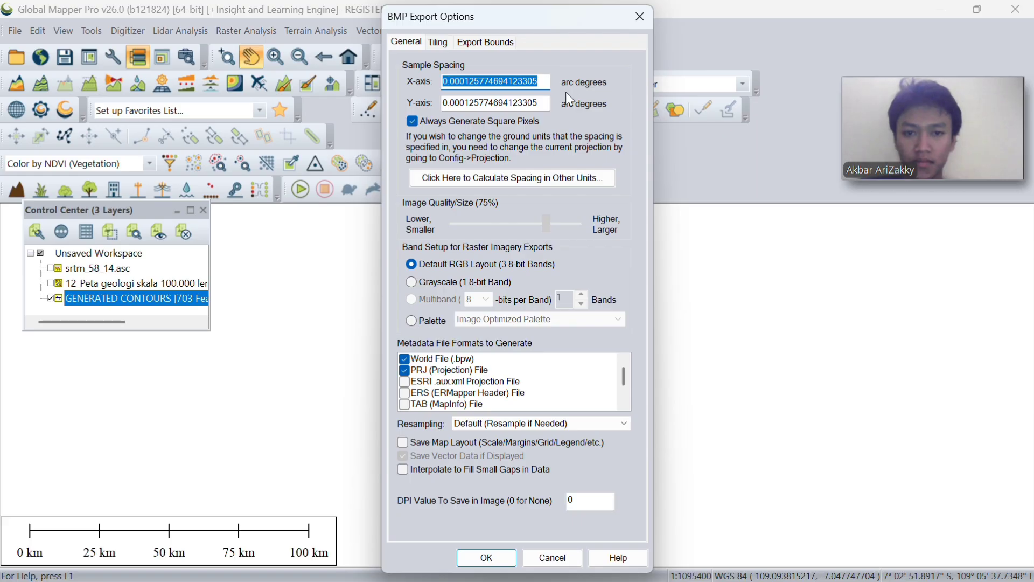
Step: Accept the default sample spacing in the BMP export options and save the contour export as kontur in the Nitip folder
left_click(544, 83)
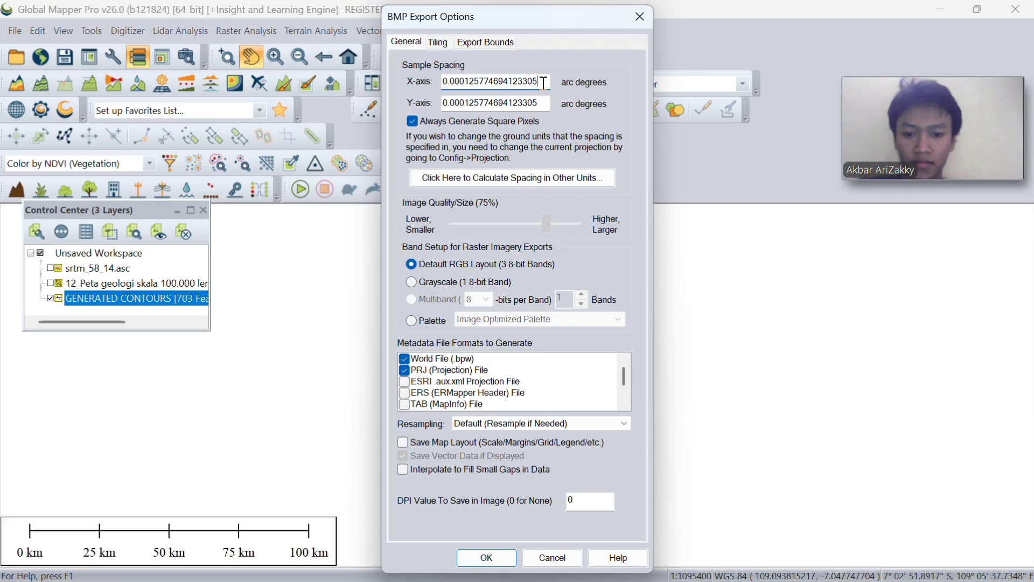
left_click(487, 563)
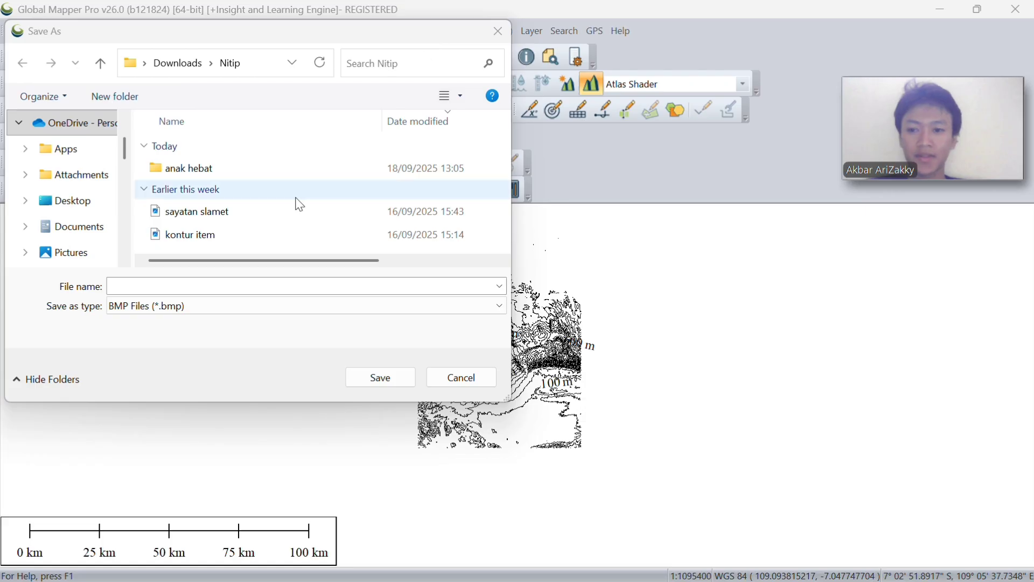
left_click(200, 289)
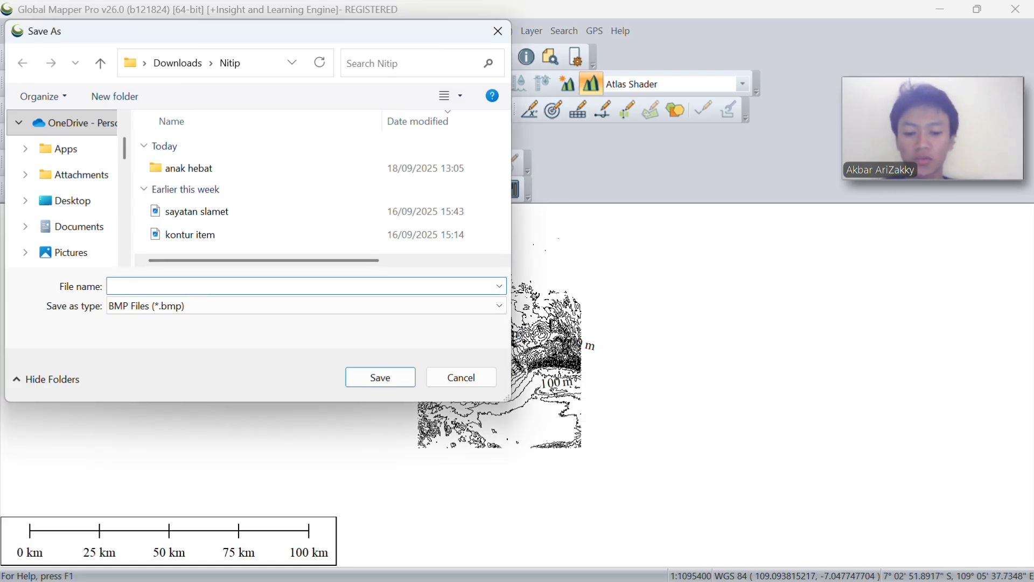
type("kontur")
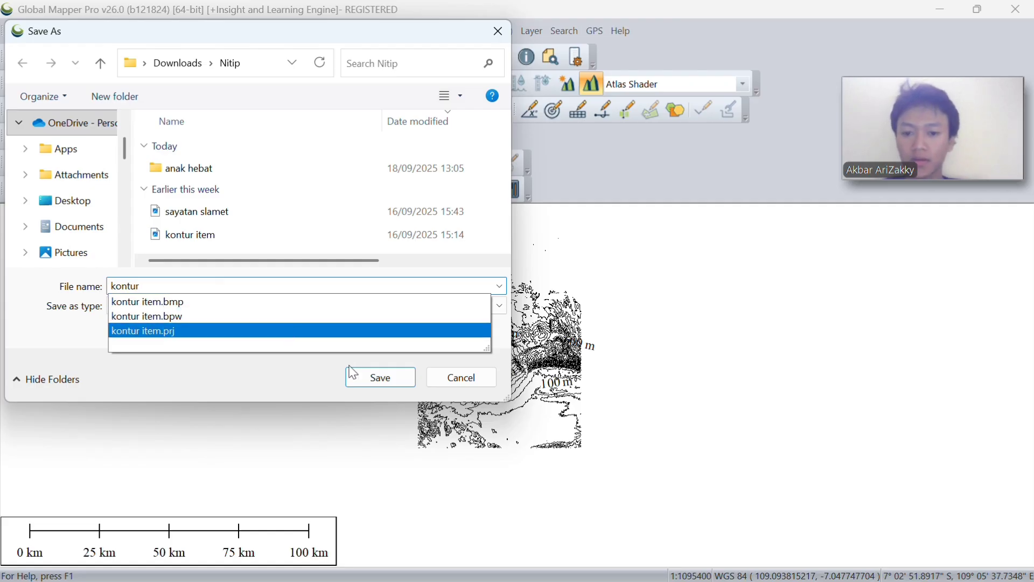
left_click(382, 379)
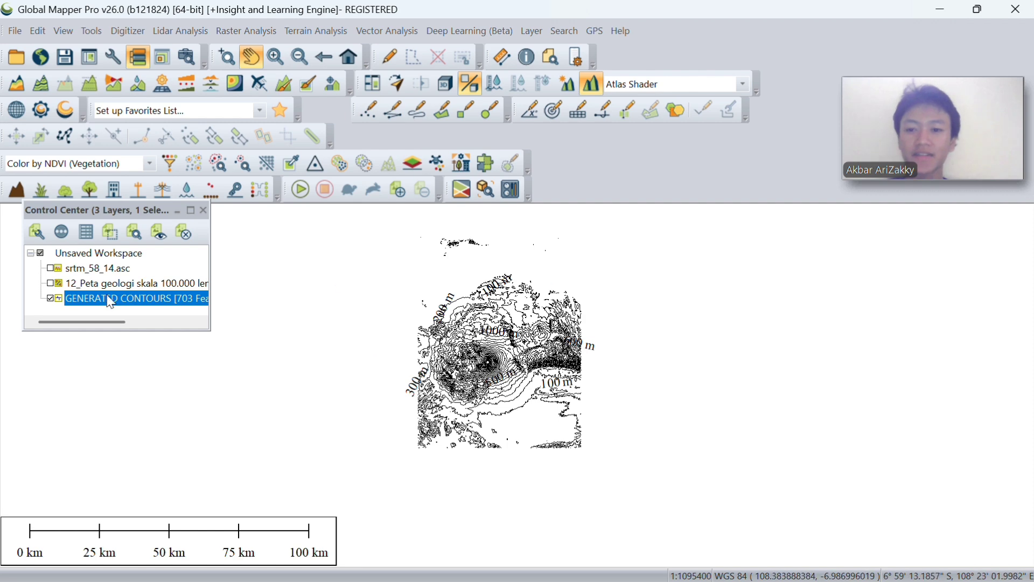
Step: Show the geological map and srtm_58_14.asc layers again and draw a path profile about 71 km long southwest to northeast across the volcano
left_click(50, 283)
left_click(50, 268)
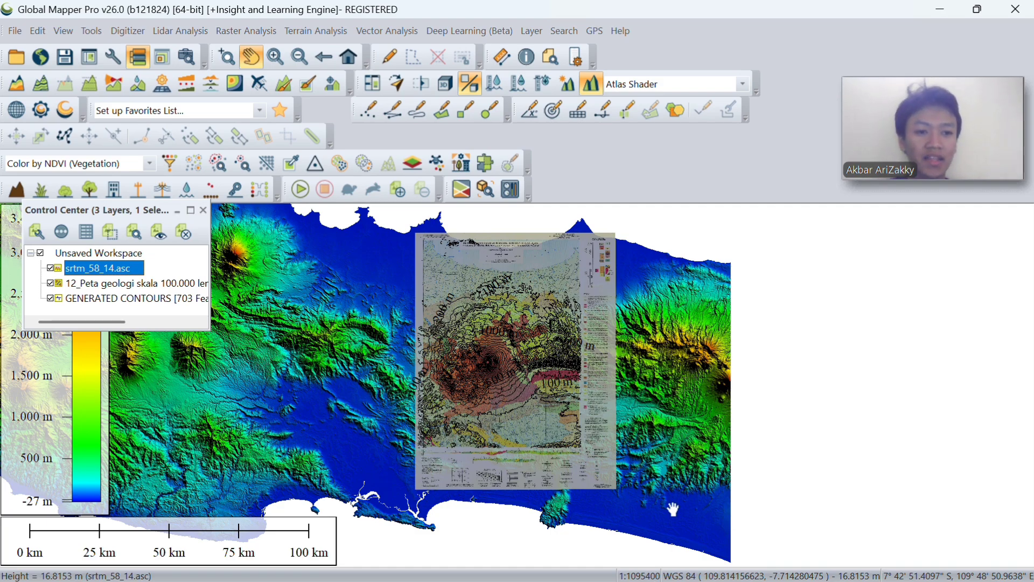
left_click(90, 87)
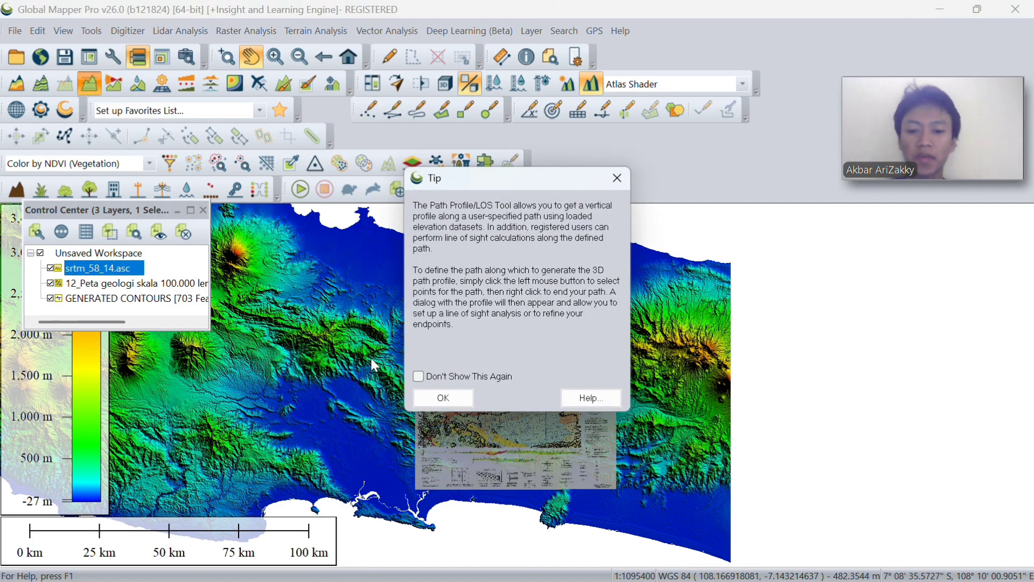
left_click(432, 393)
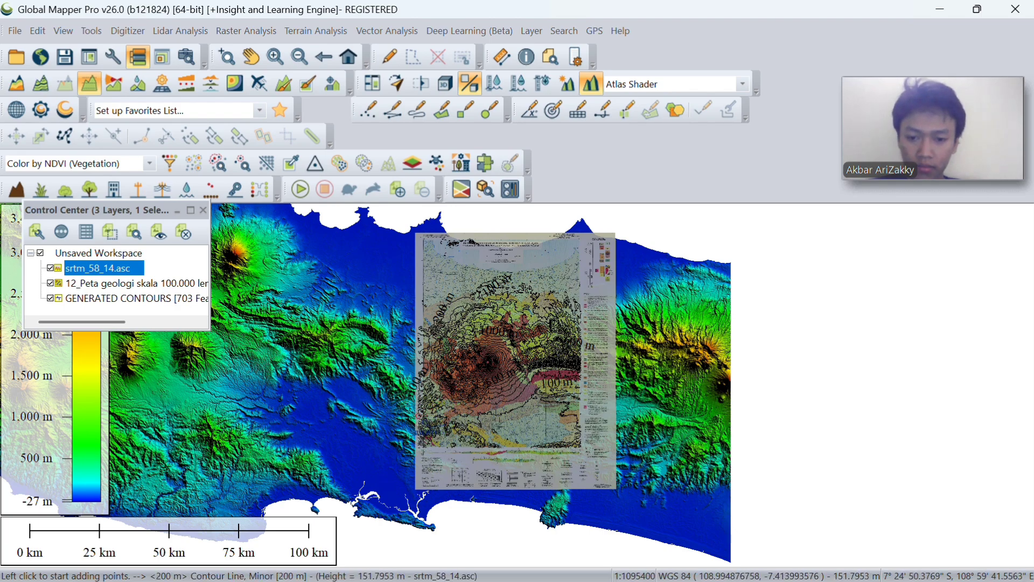
left_click(418, 416)
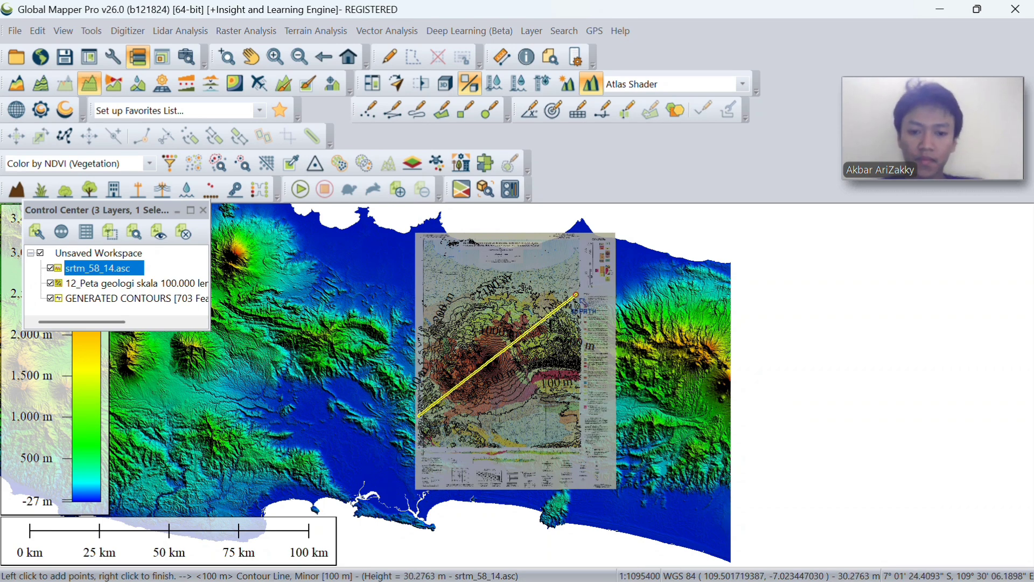
right_click(576, 294)
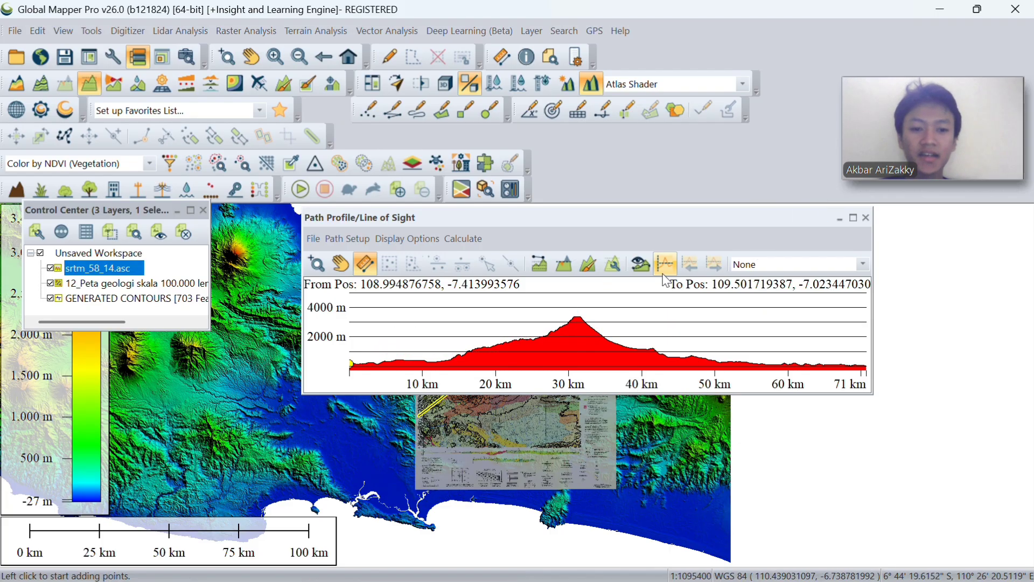
Step: Set the path profile's terrain color to green, RGB(0, 255, 0), inspect elevations along the profile, and close it
right_click(497, 325)
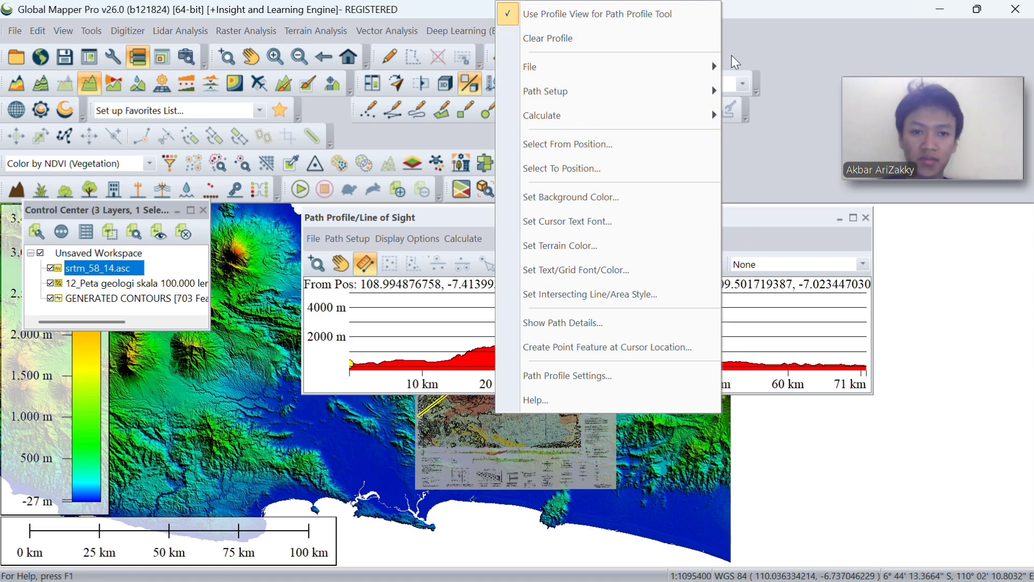
left_click(764, 75)
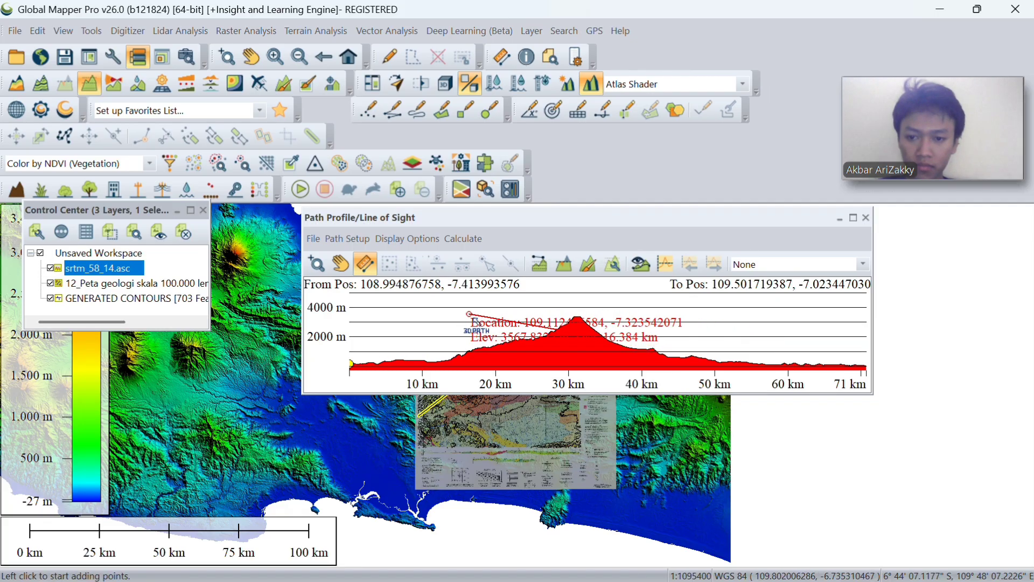
left_click(353, 240)
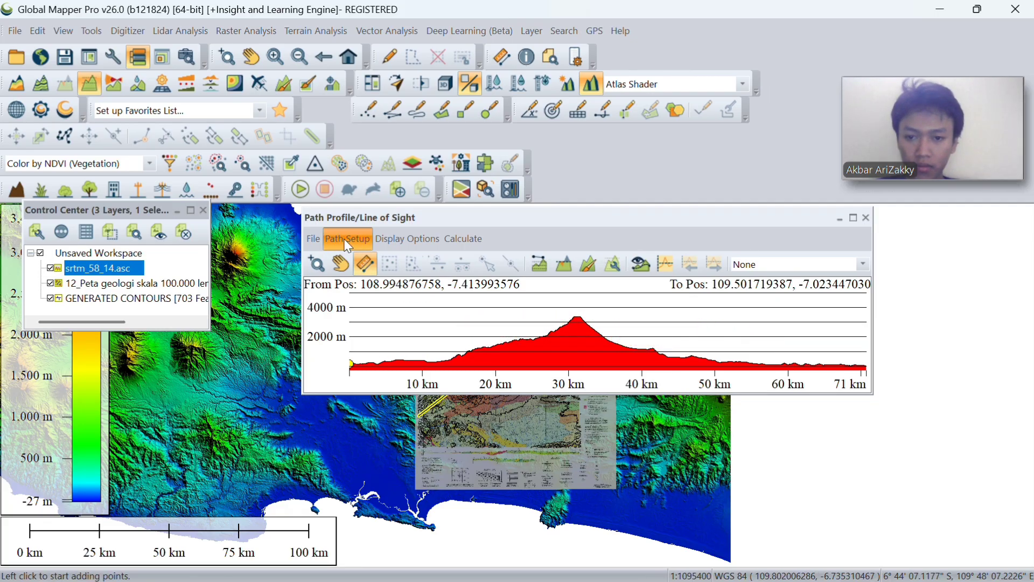
left_click(438, 240)
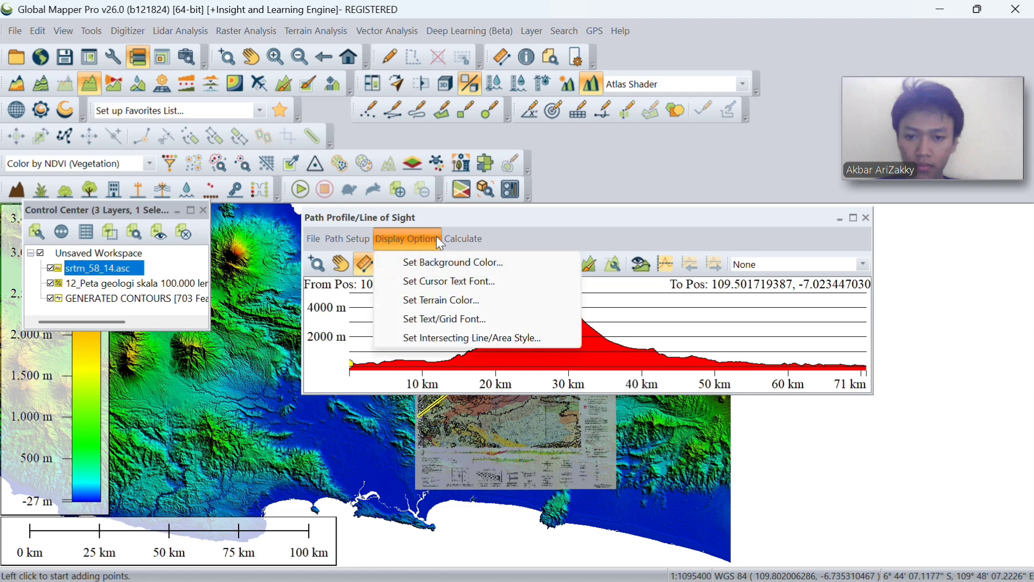
left_click(464, 297)
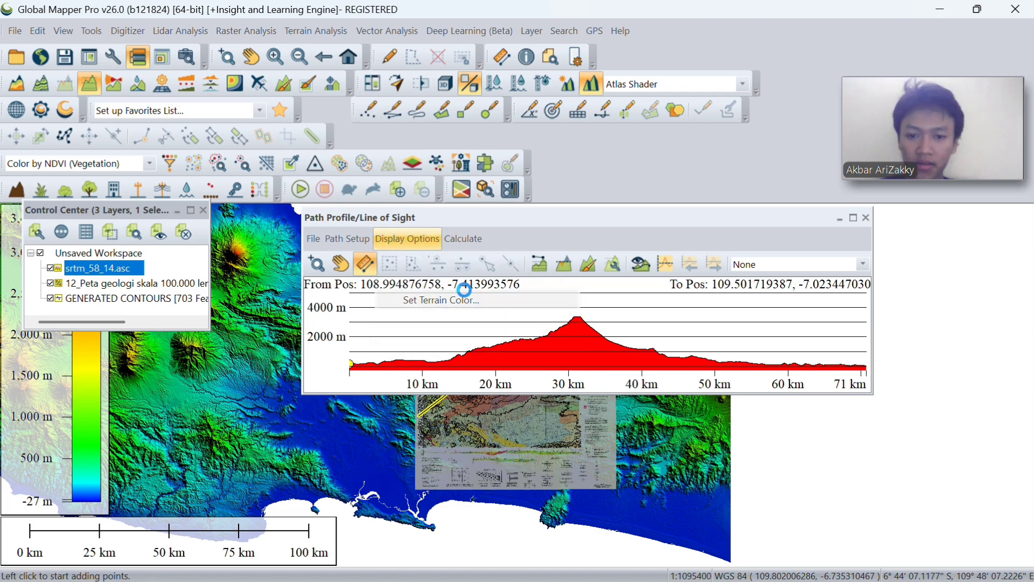
left_click(466, 251)
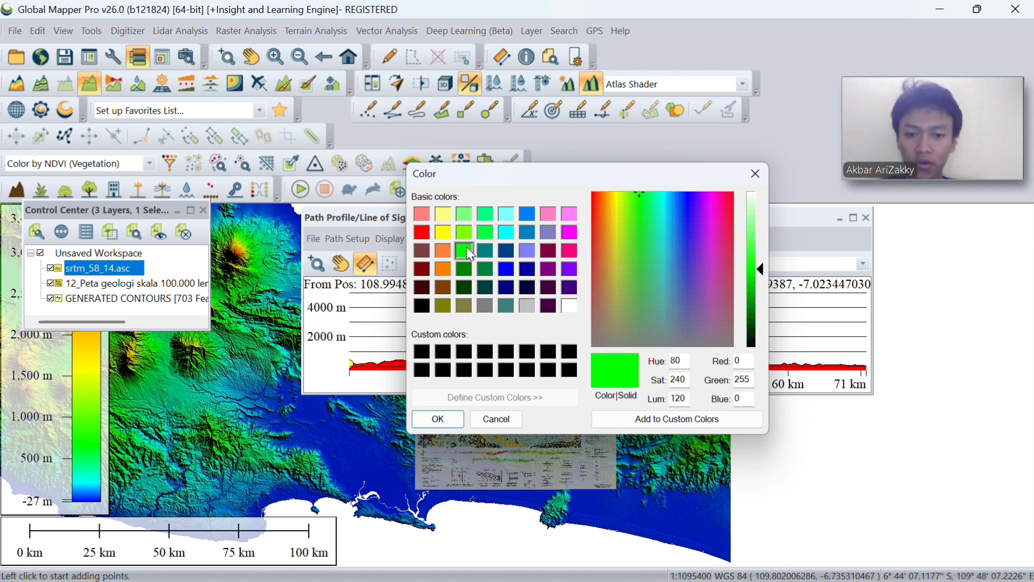
left_click(429, 423)
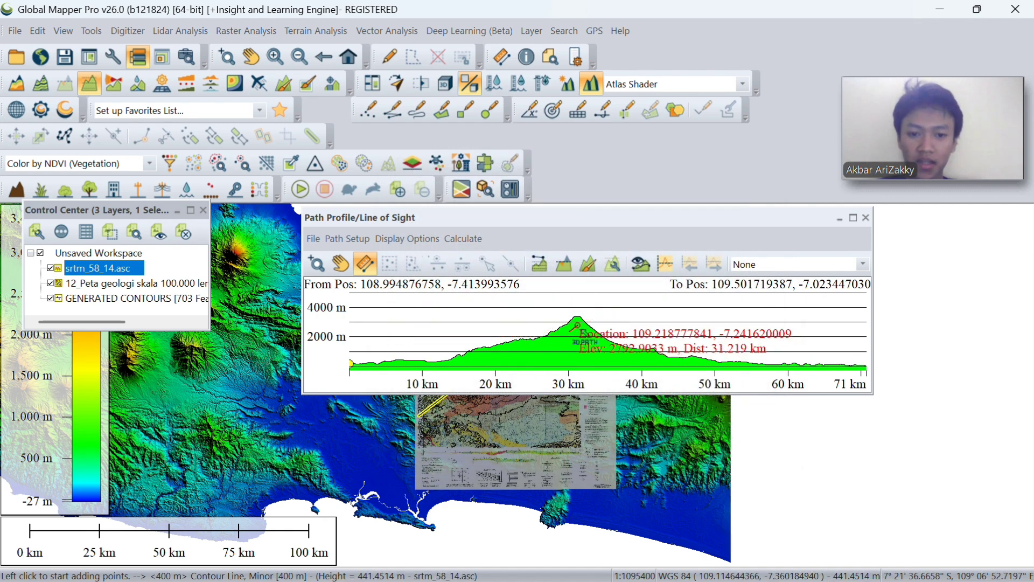
left_click_drag(577, 326, 688, 341)
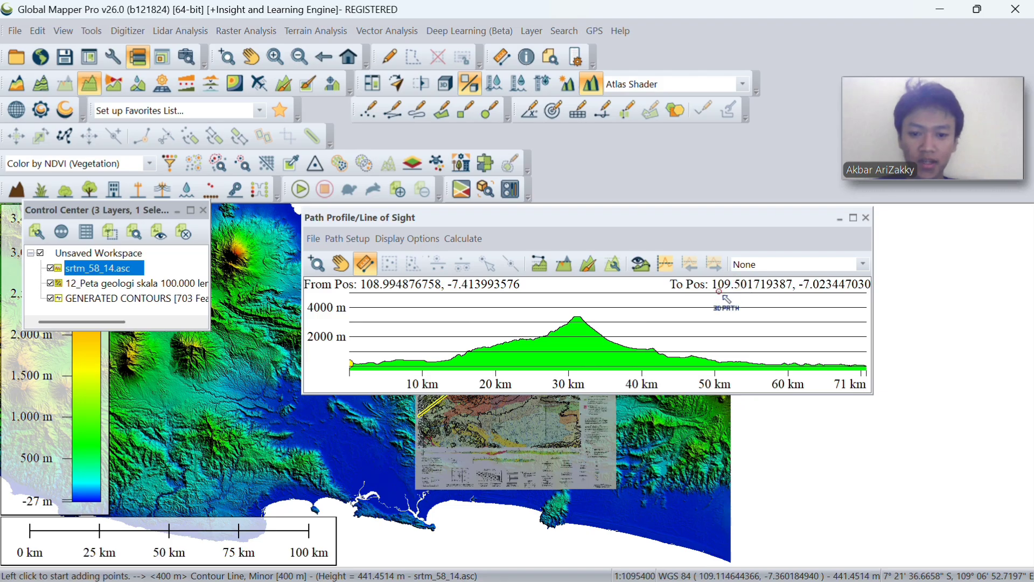
left_click_drag(719, 292, 744, 311)
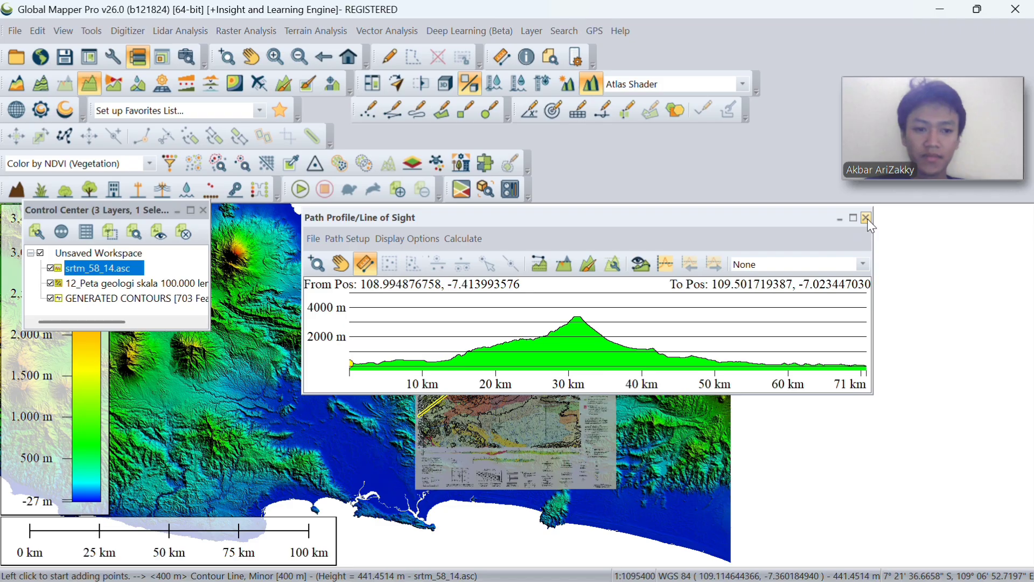
left_click(454, 29)
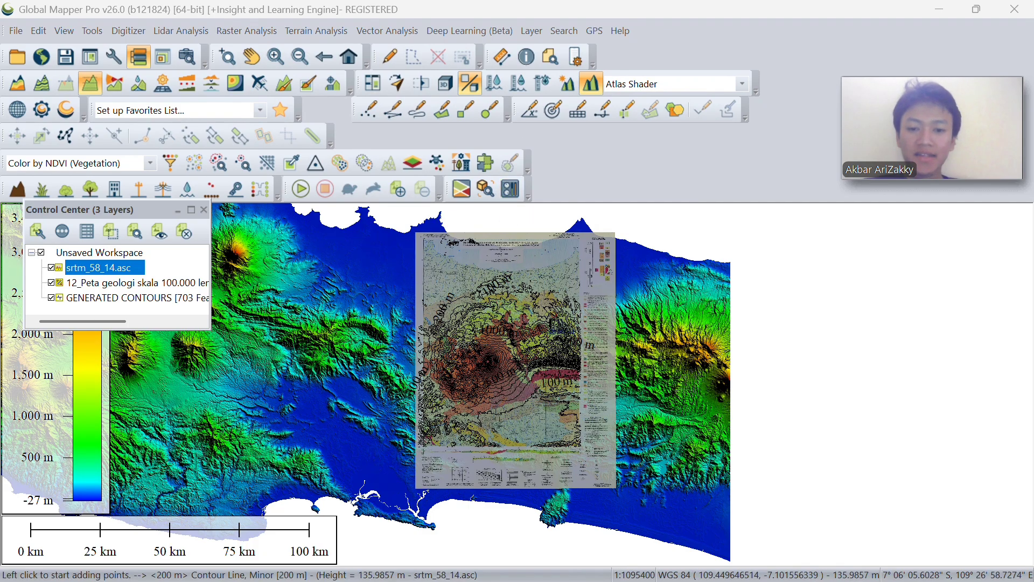
Step: Open the 3D view of the loaded layers, zoom in on the geological map area and increase the vertical exaggeration
left_click(454, 88)
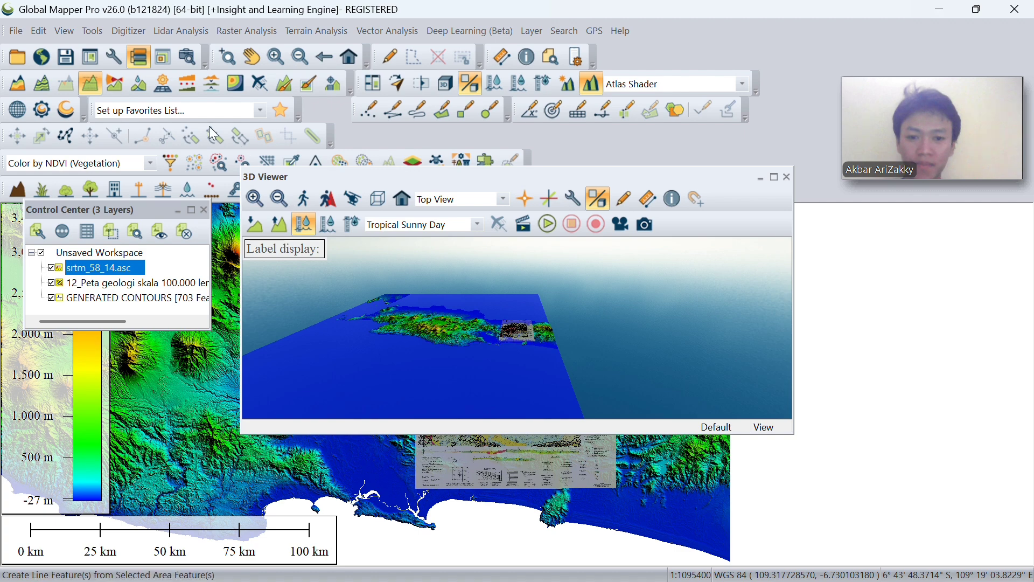
left_click(254, 200)
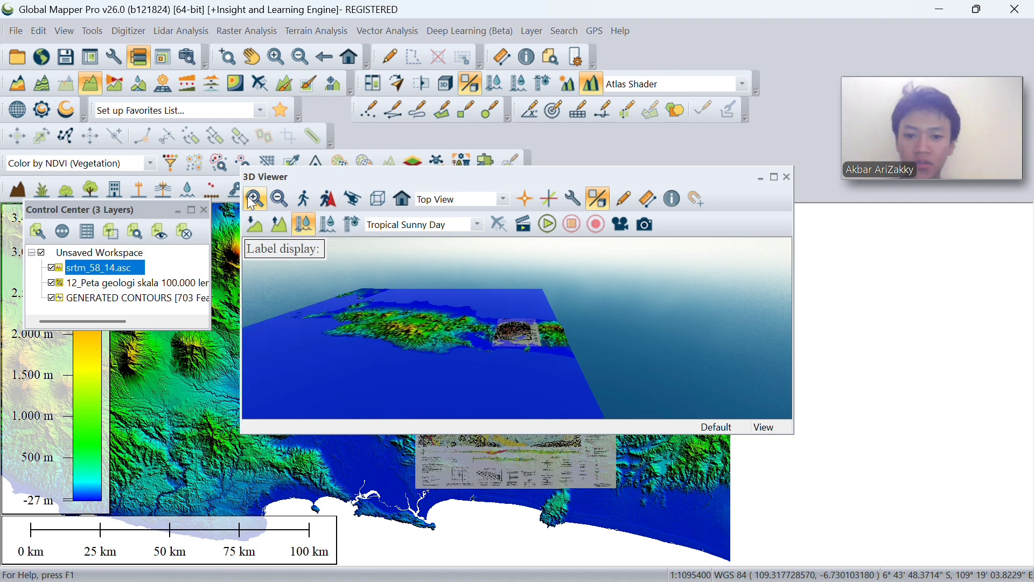
left_click(254, 200)
left_click(254, 201)
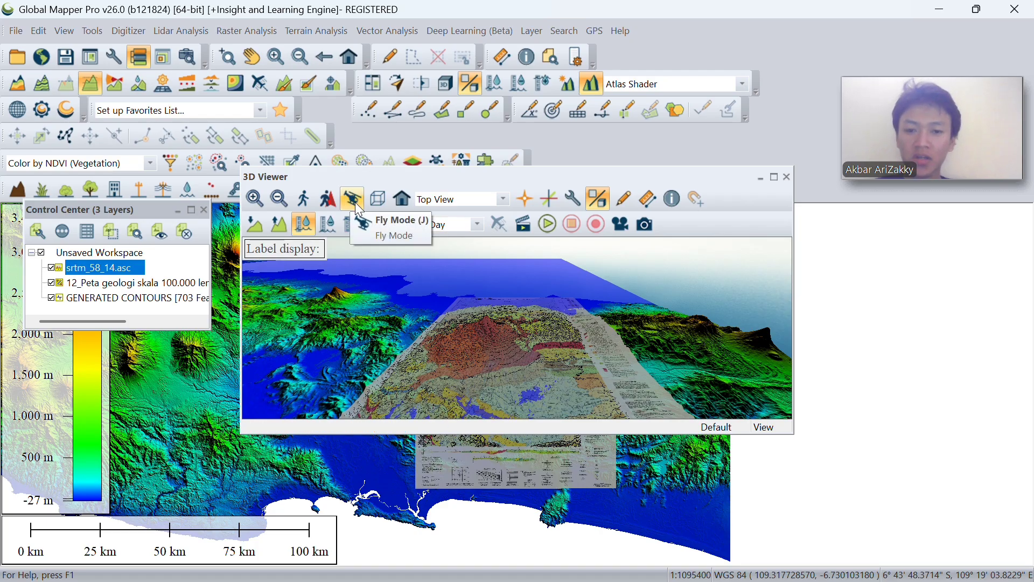
left_click(280, 231)
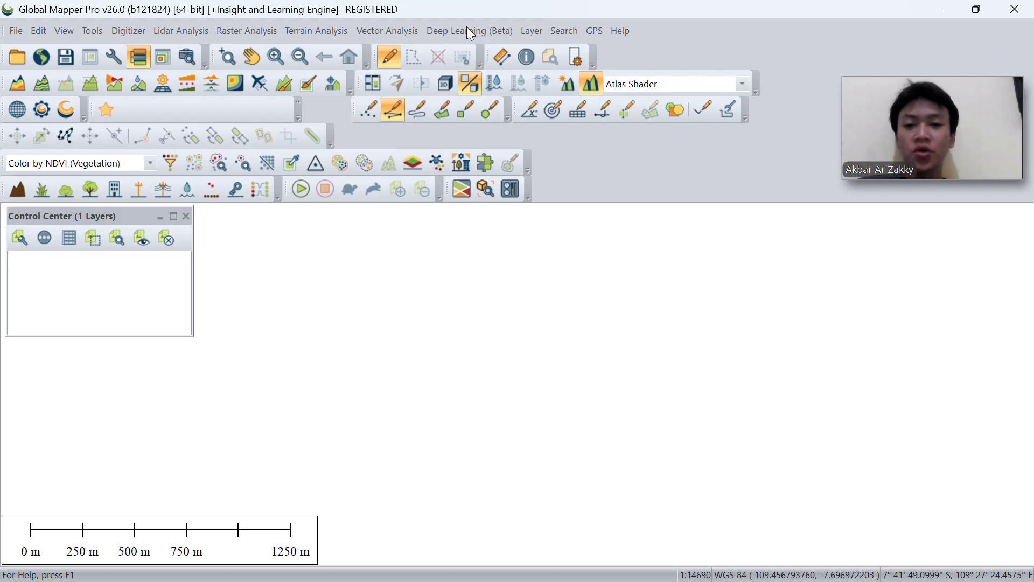
Step: Load DEM 331 from the Nitip folder as elevation data, using meters as the elevation unit for all files being loaded
left_click(21, 56)
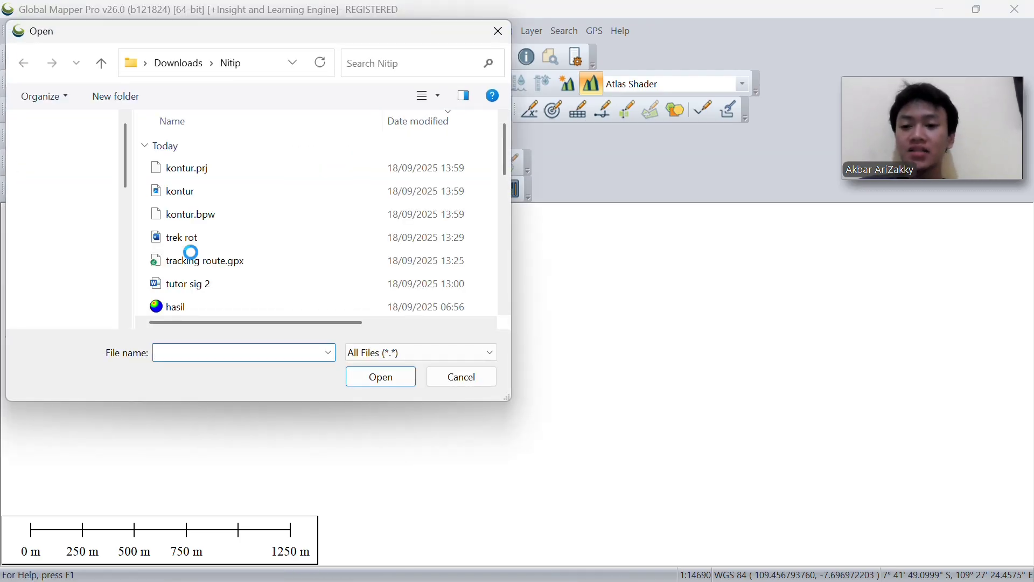
scroll(193, 264, "down", 2)
scroll(203, 279, "down", 2)
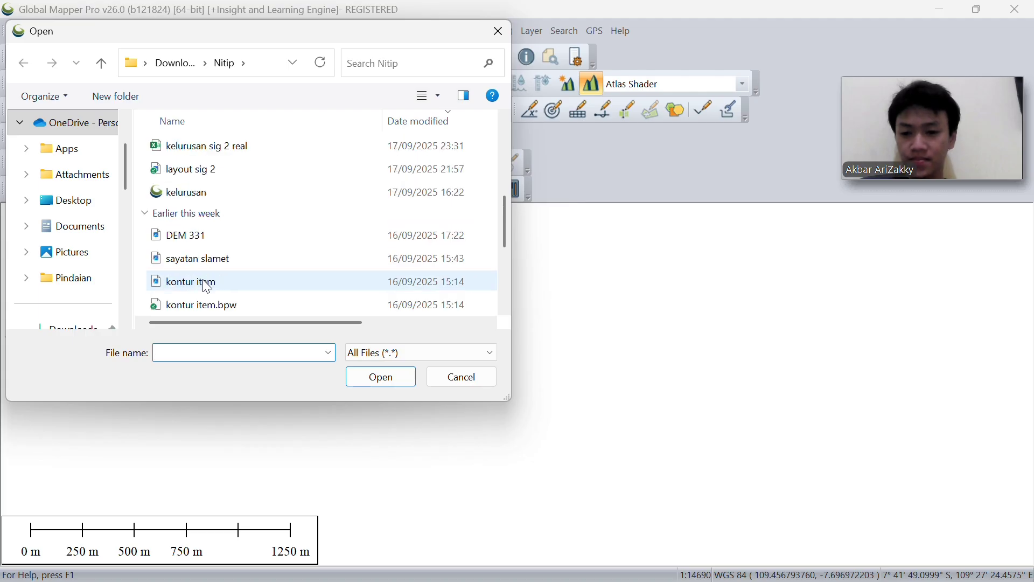
left_click(219, 240)
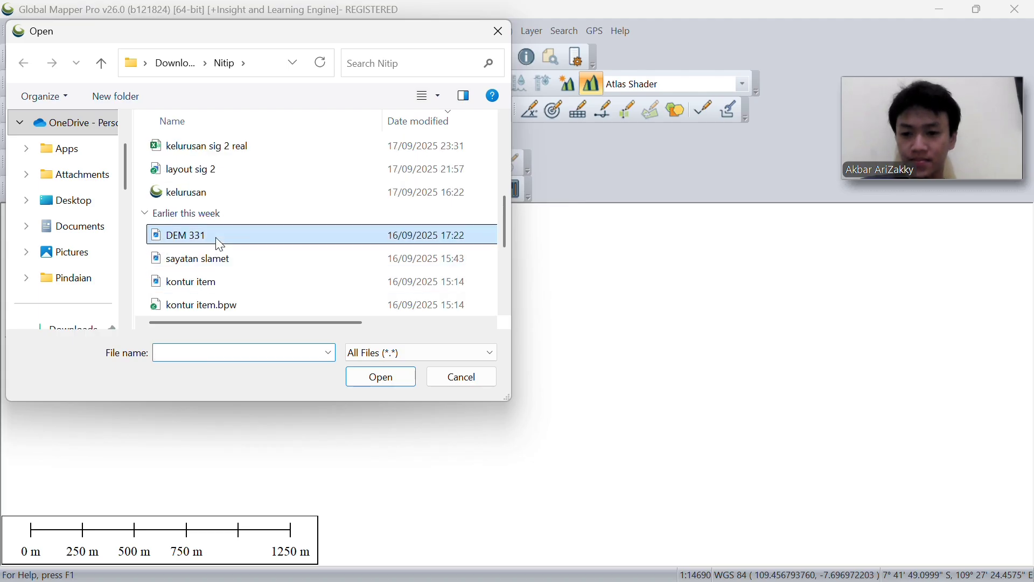
left_click(381, 380)
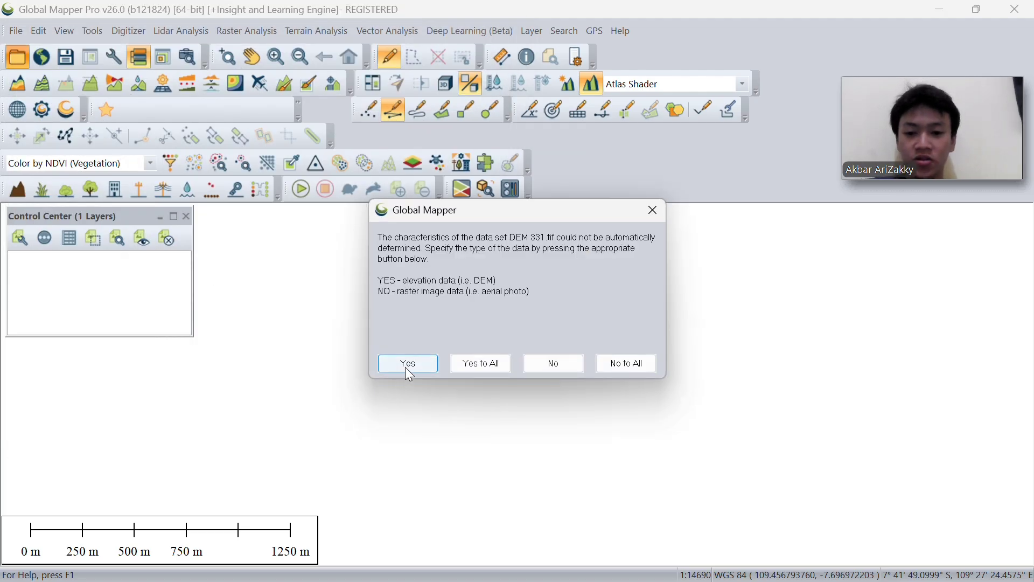
left_click(476, 364)
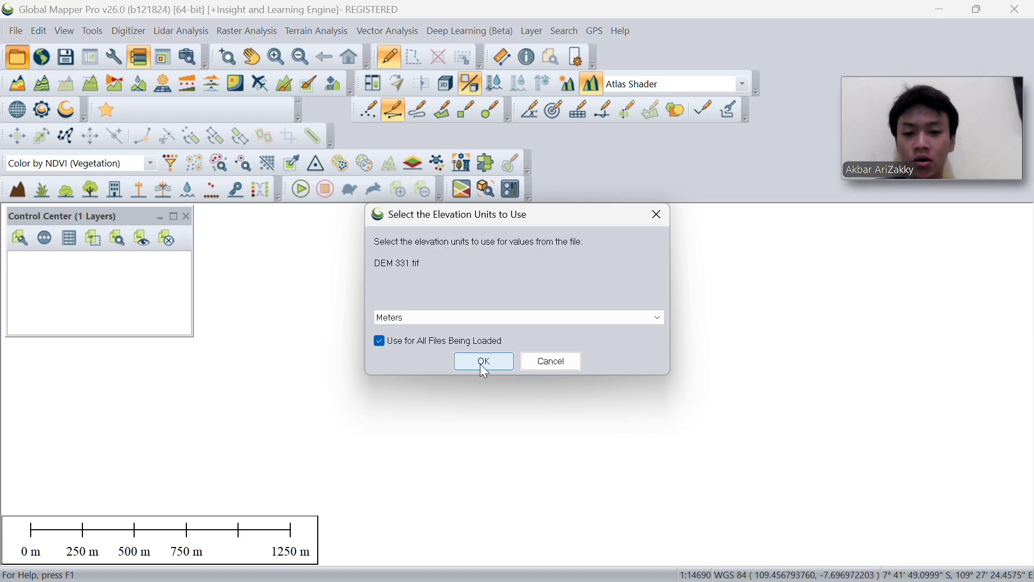
left_click(481, 363)
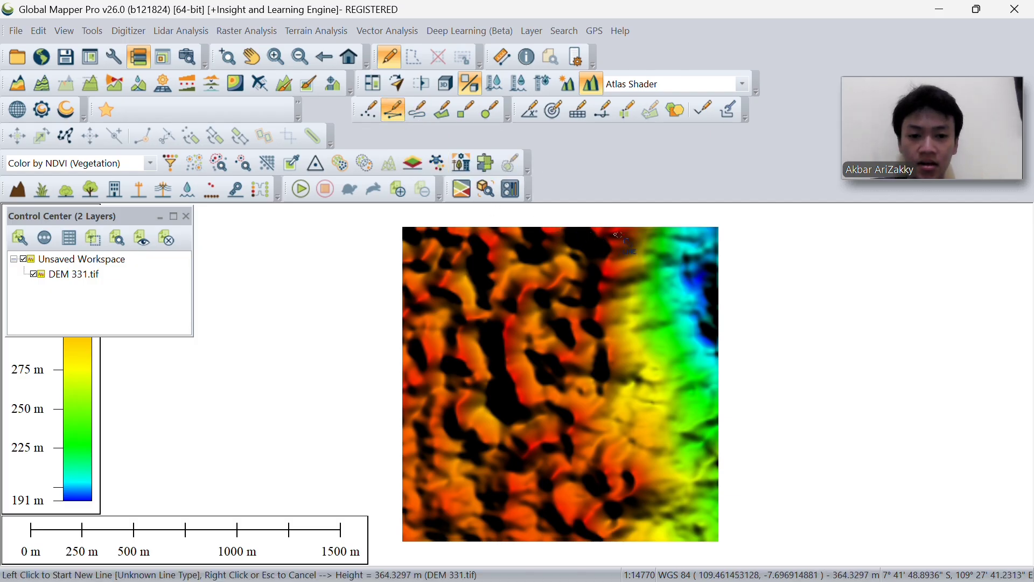
Step: Draw a valley line about 135 m long at the DEM's northern edge and create its type "lembah": red, 2 pixels wide, labels off
left_click(656, 229)
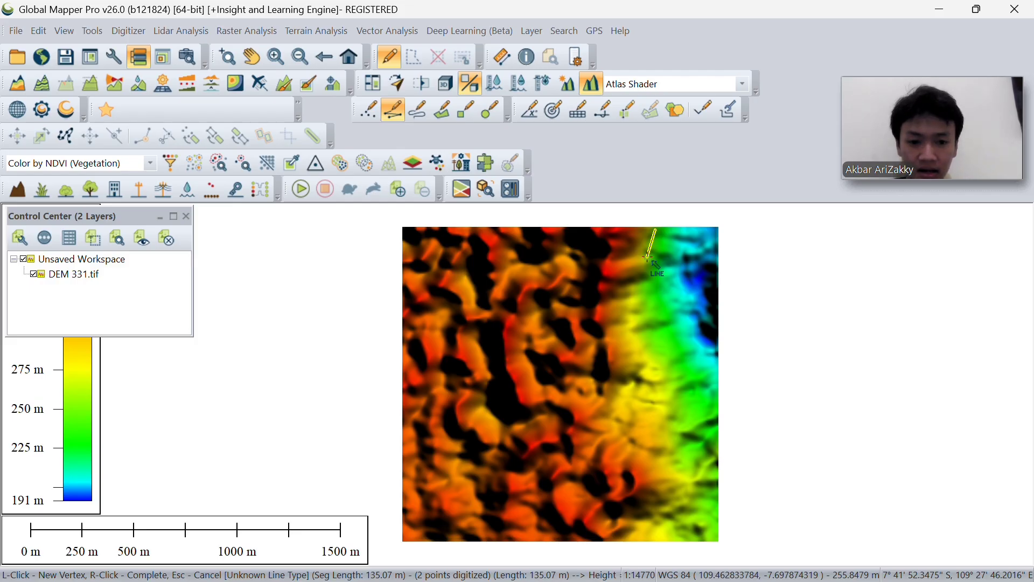
right_click(649, 259)
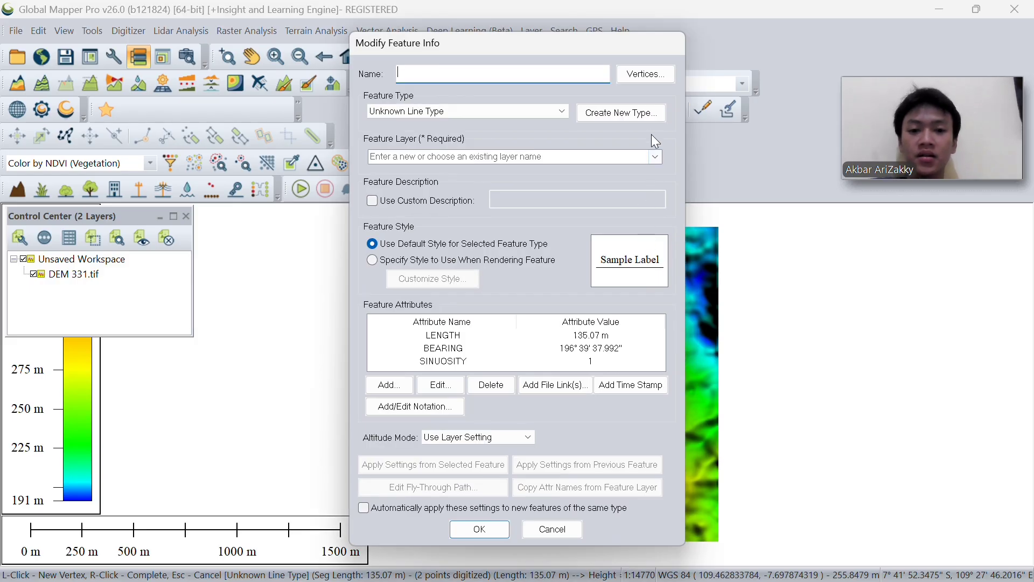
left_click(641, 115)
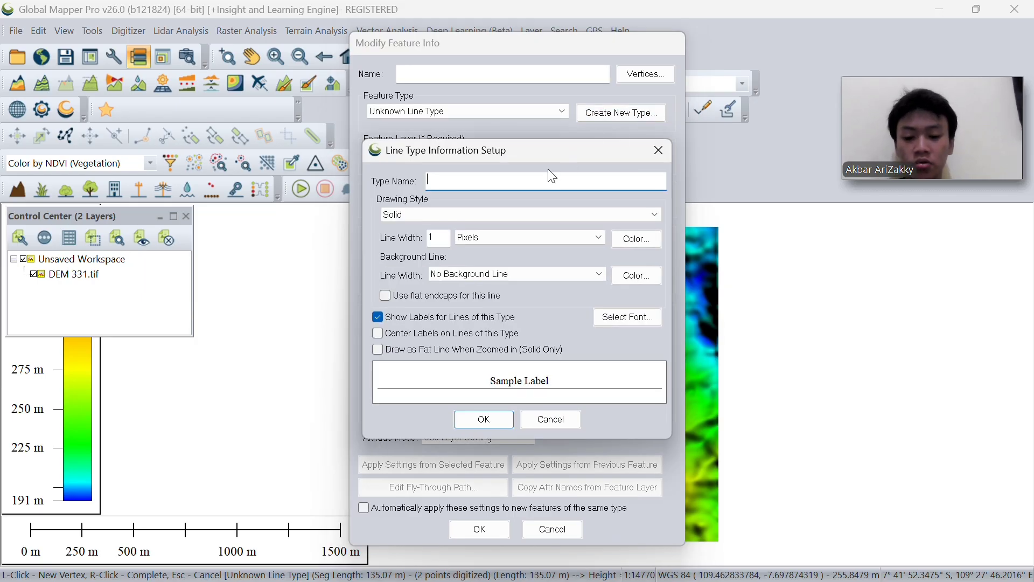
type("lembah")
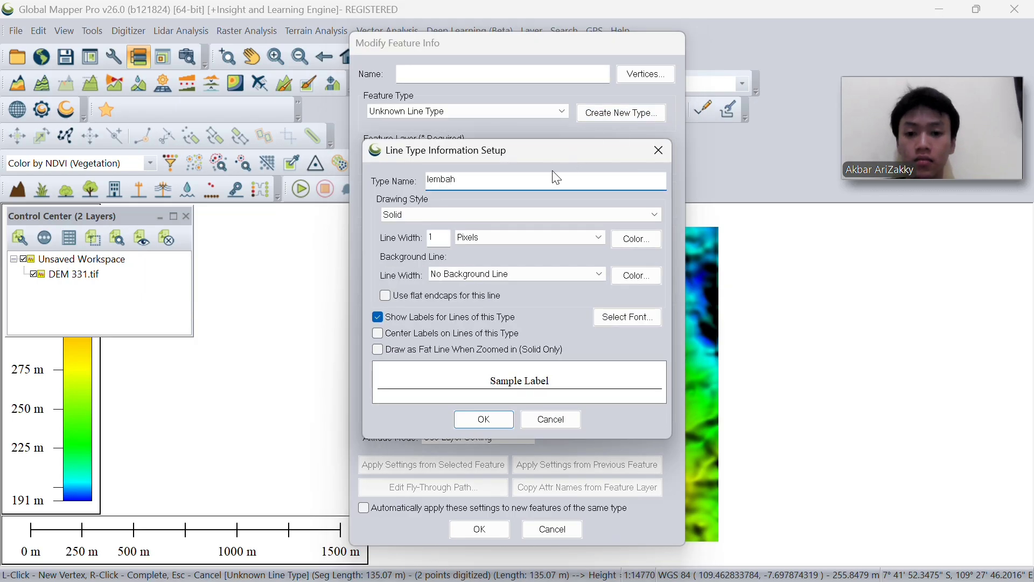
left_click(630, 243)
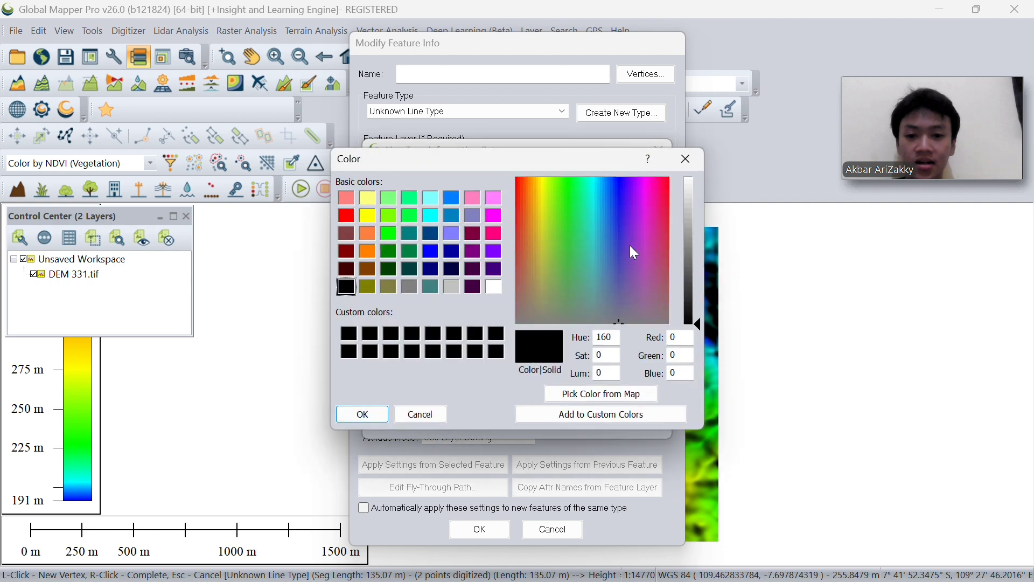
left_click(345, 217)
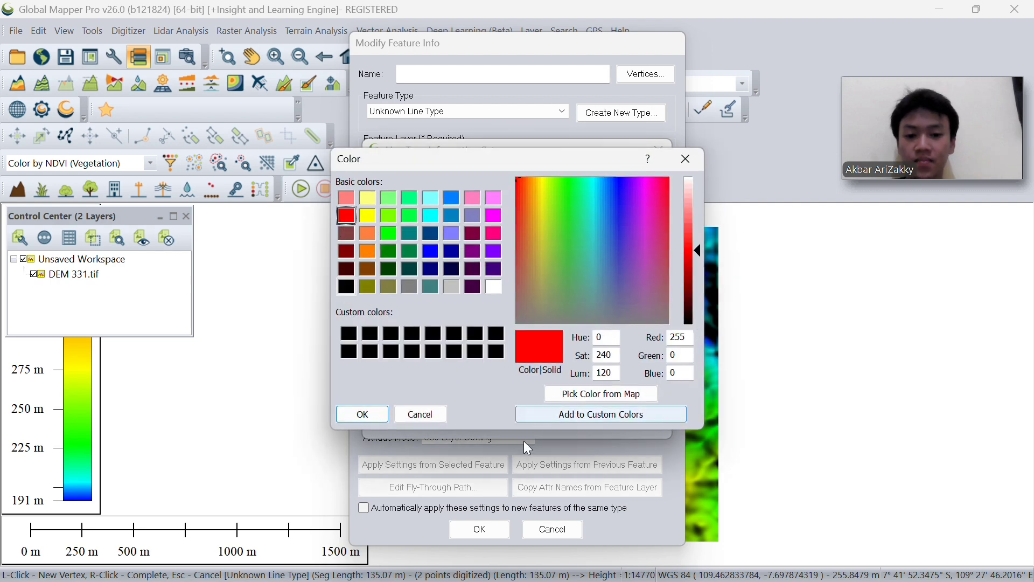
left_click(376, 415)
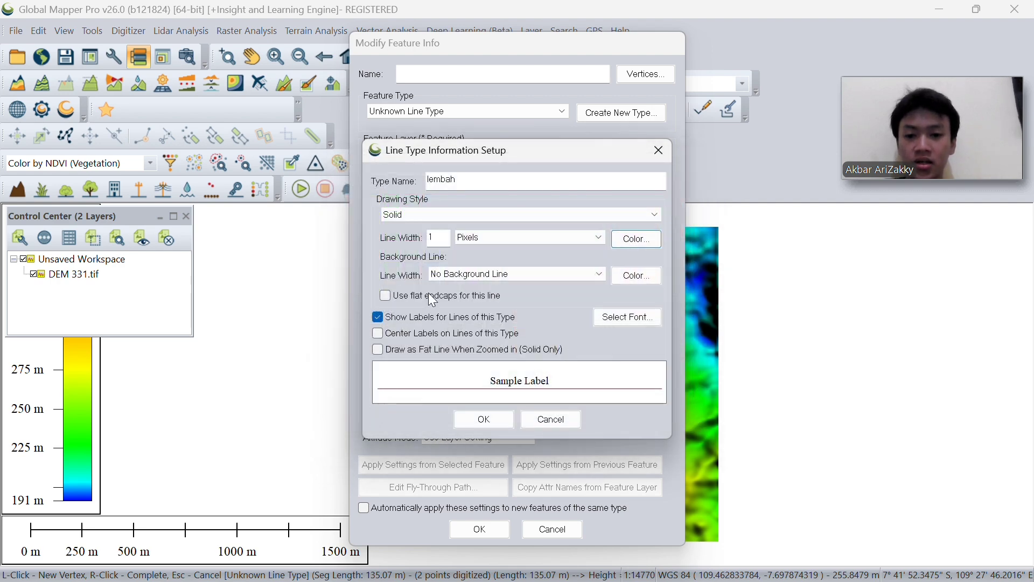
left_click(439, 238)
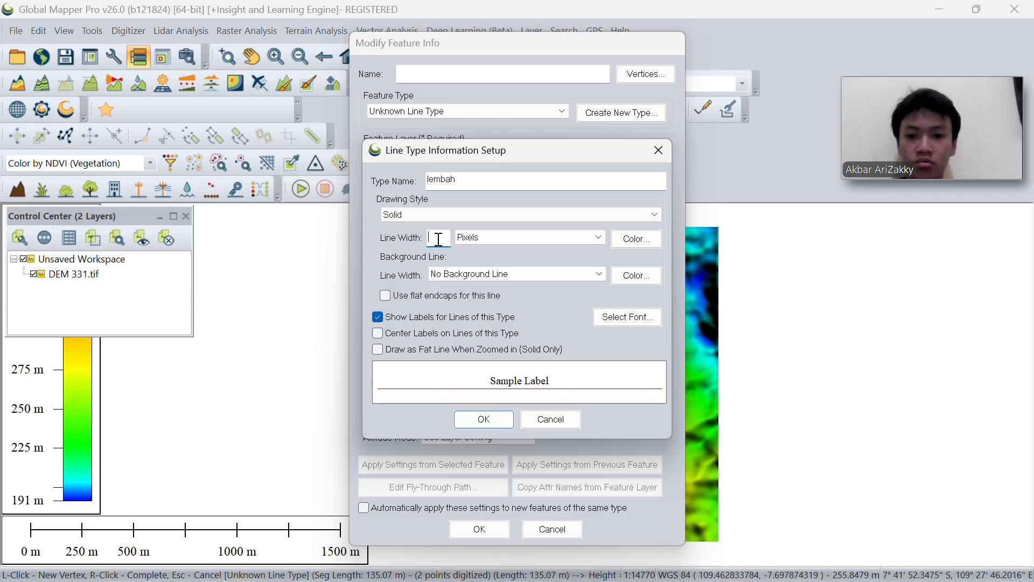
type("2")
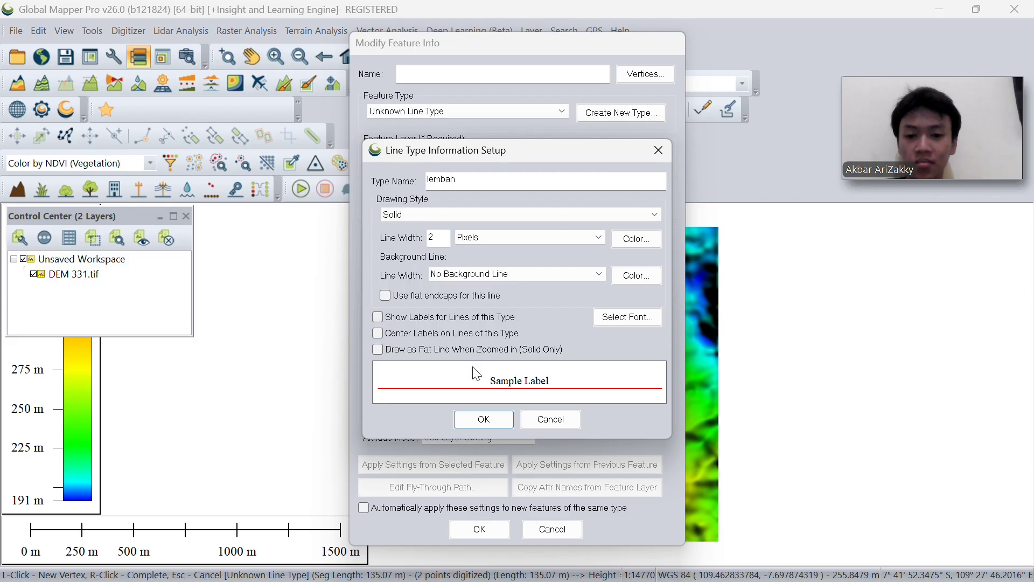
left_click(483, 420)
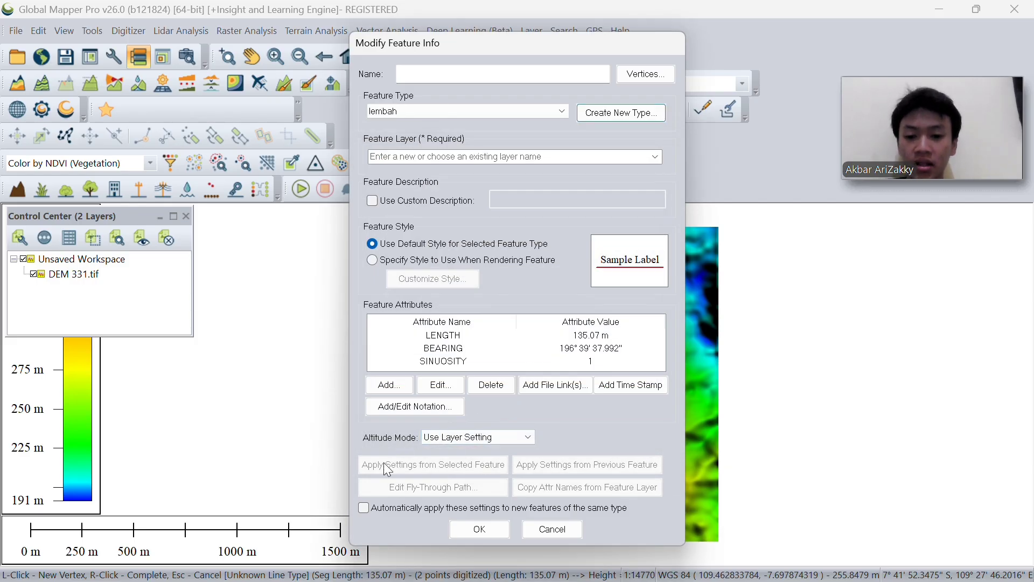
Step: Automatically apply these settings to new features of the same type and store the line in a new layer named lembah
left_click(366, 506)
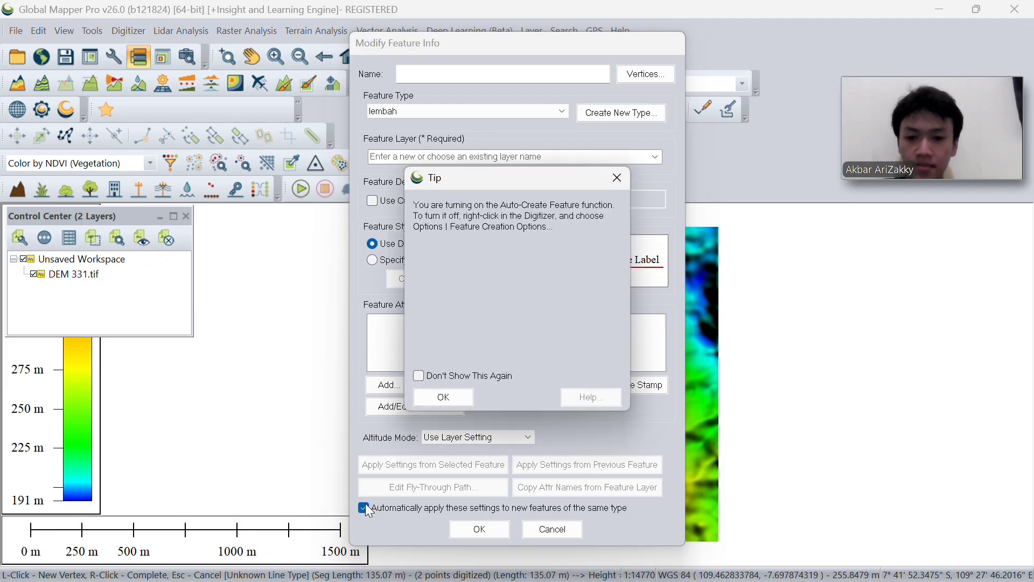
left_click(445, 398)
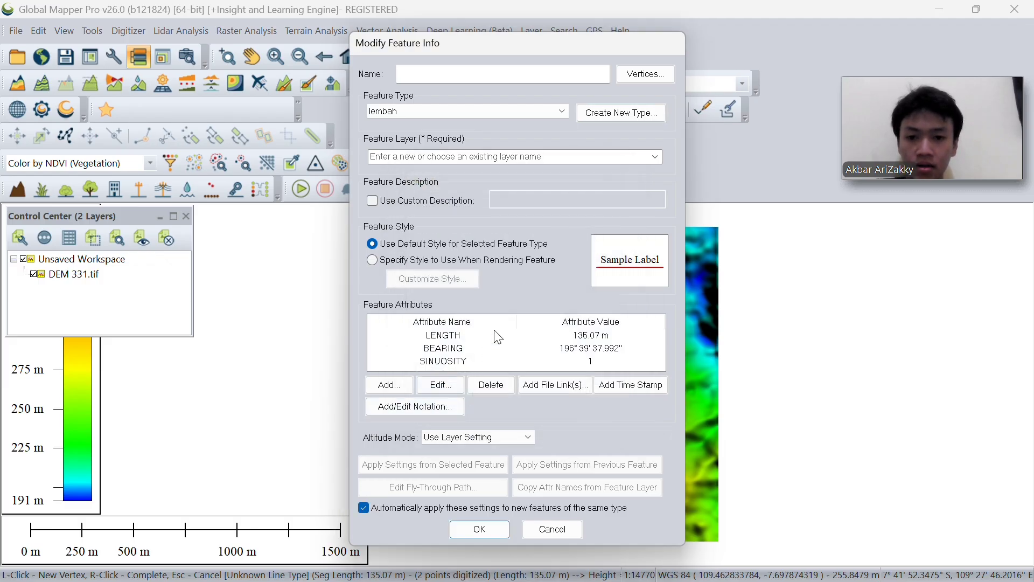
left_click(582, 157)
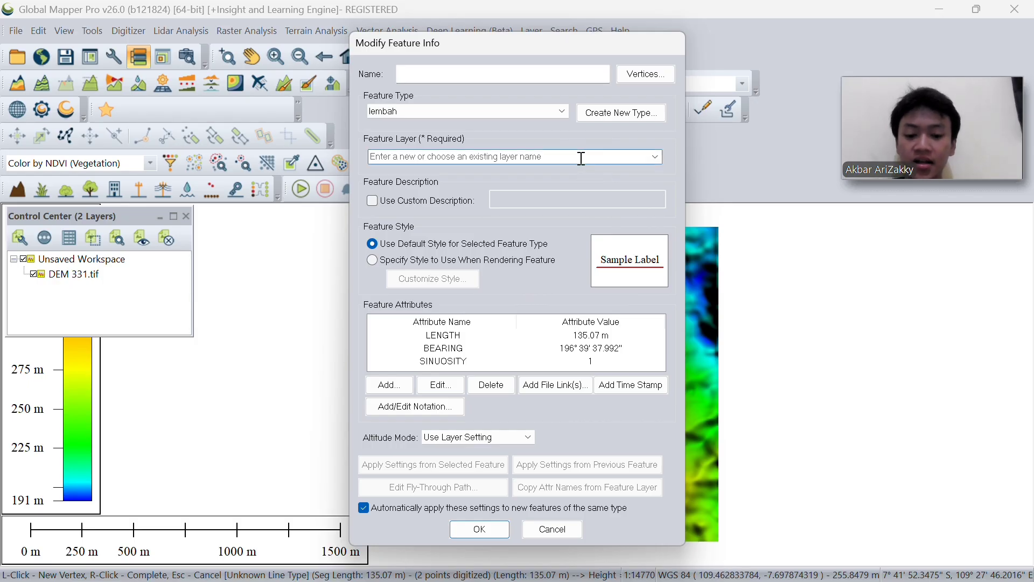
type("le")
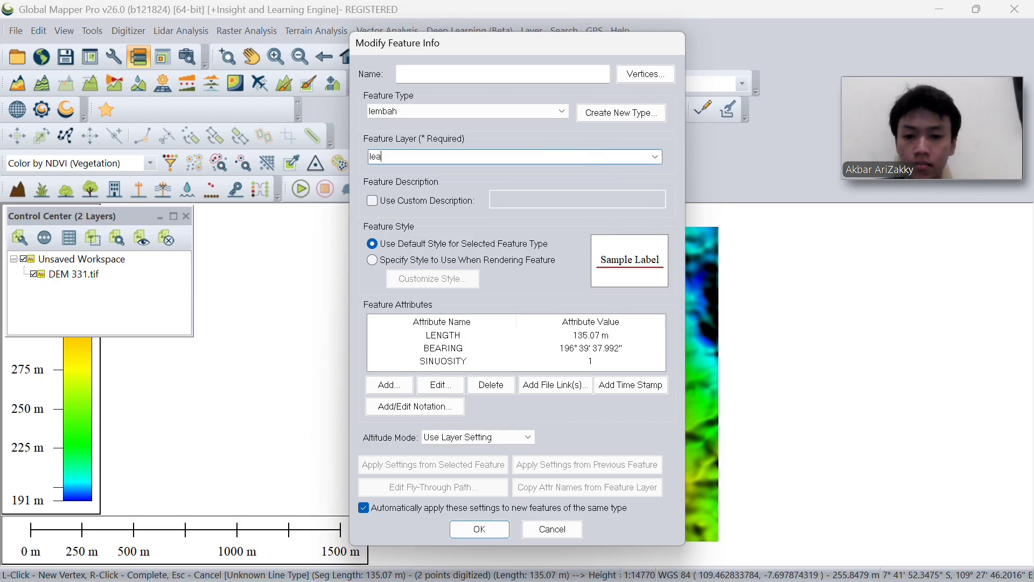
type("mbah")
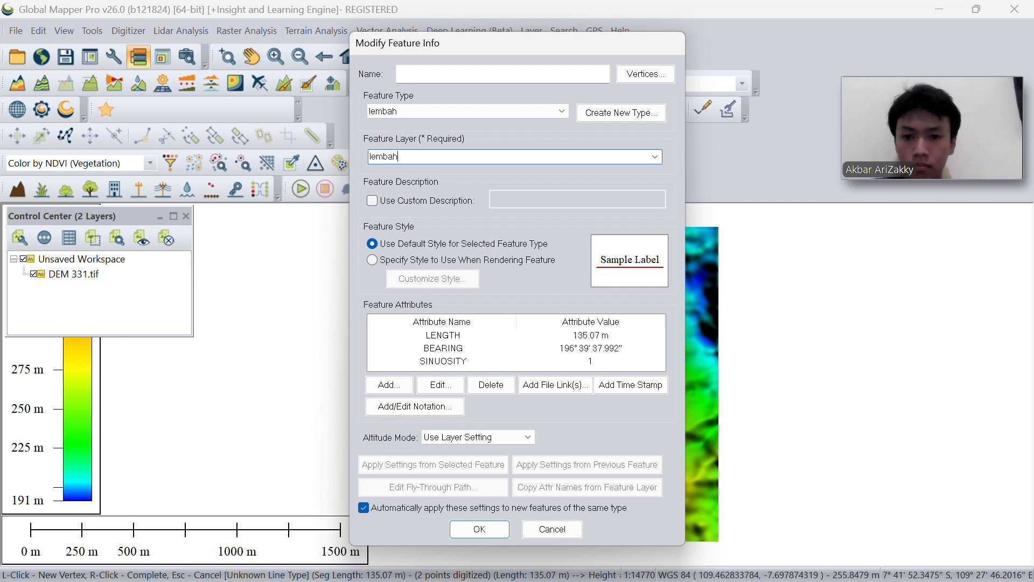
left_click(479, 529)
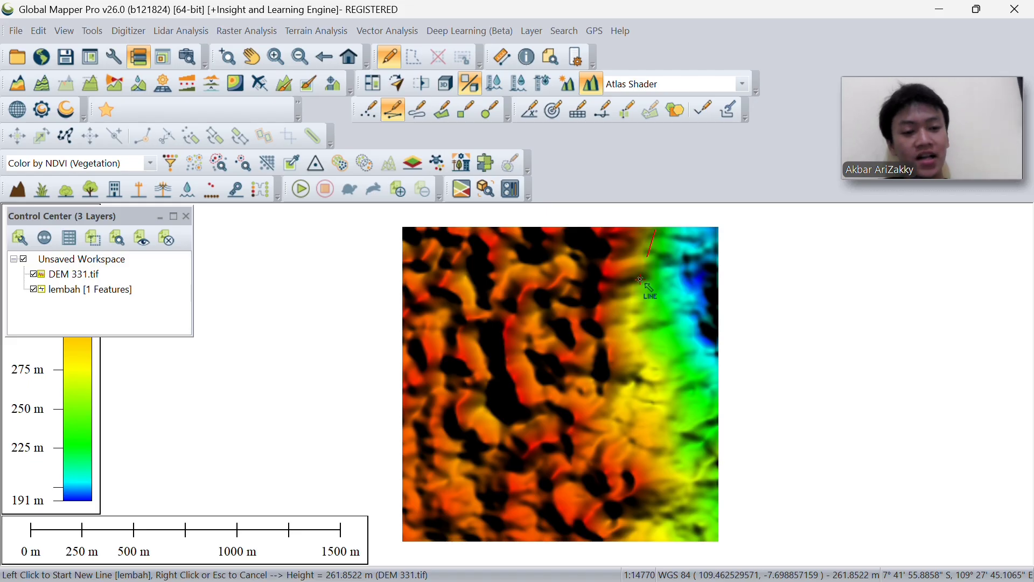
Step: Digitize four more separate lembah lines southward along the valleys in the eastern part of DEM 331
left_click(640, 280)
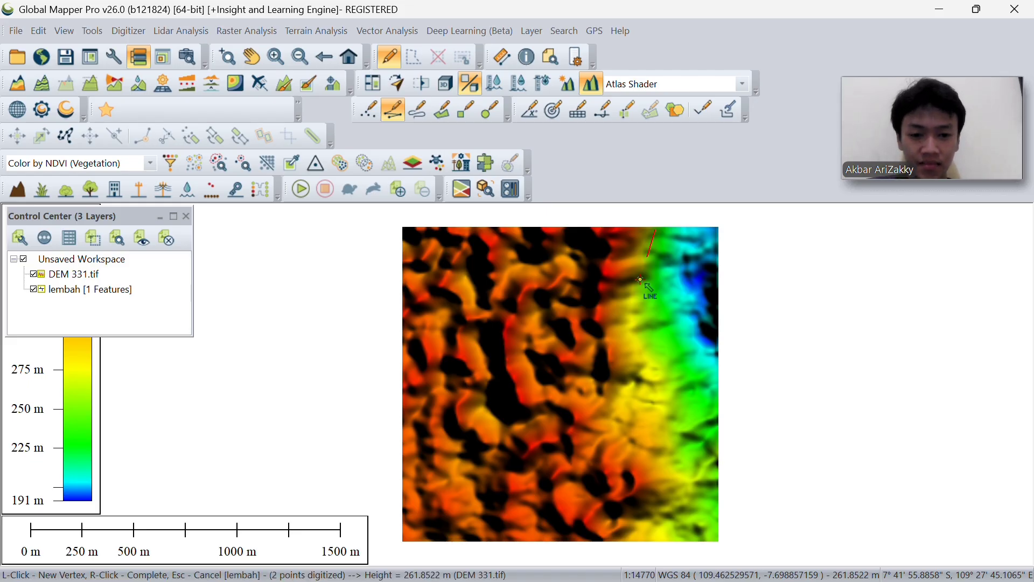
right_click(636, 311)
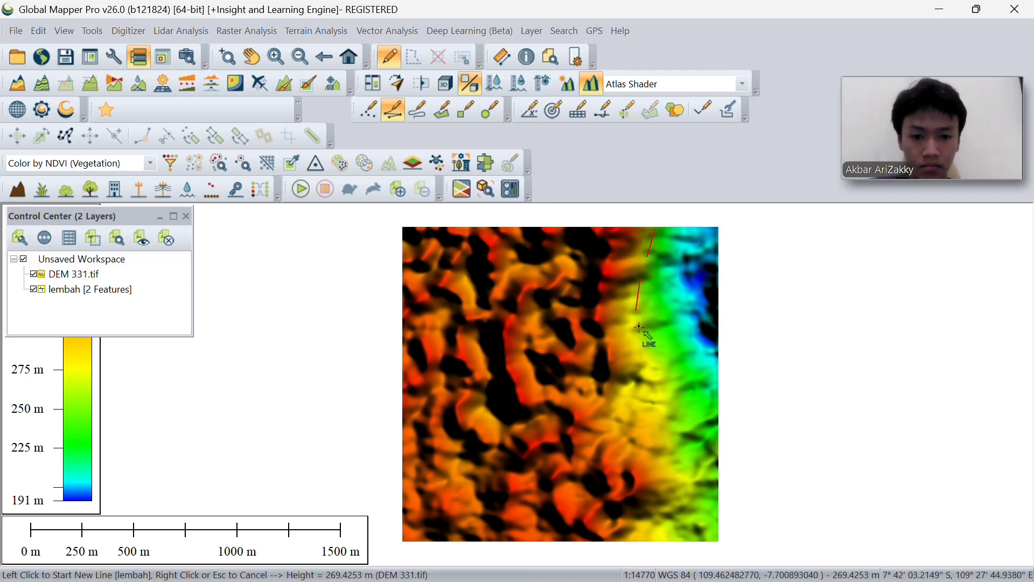
left_click(639, 330)
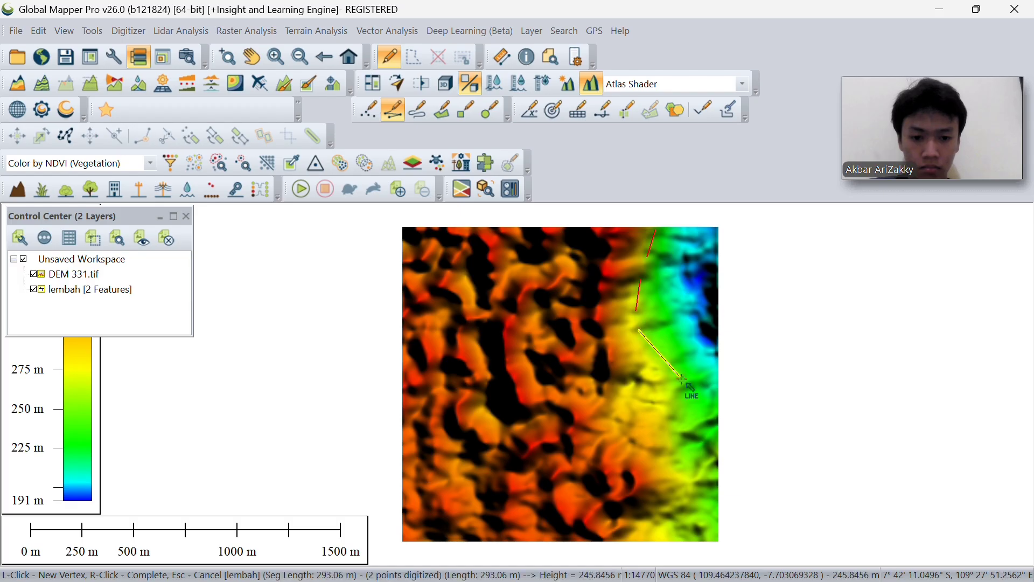
right_click(664, 371)
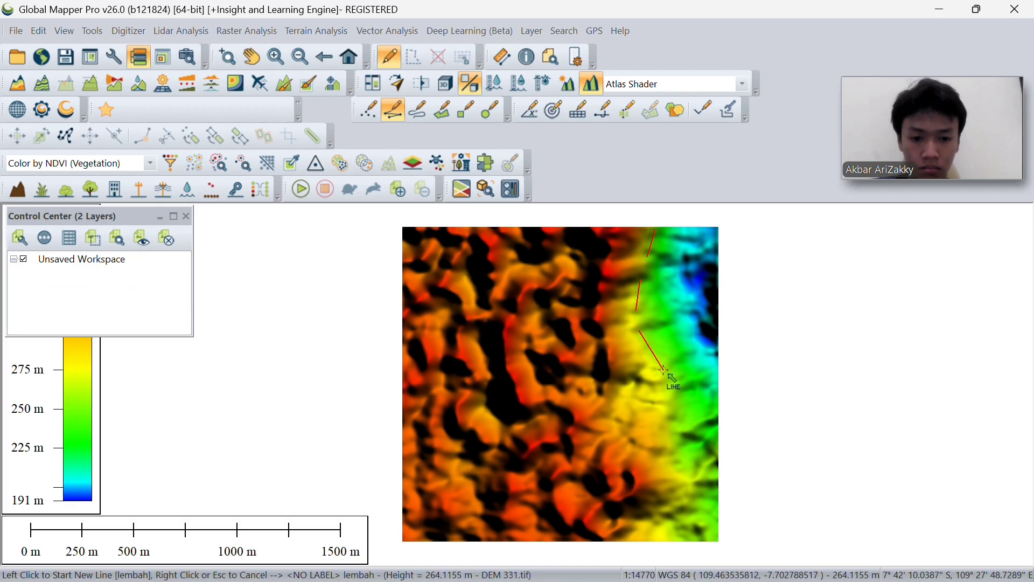
left_click(675, 397)
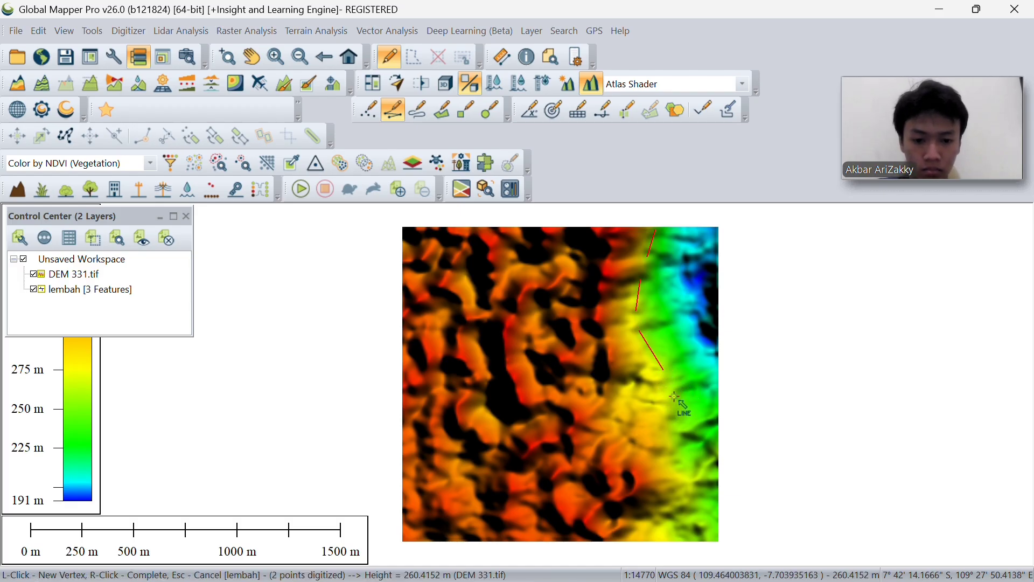
right_click(669, 433)
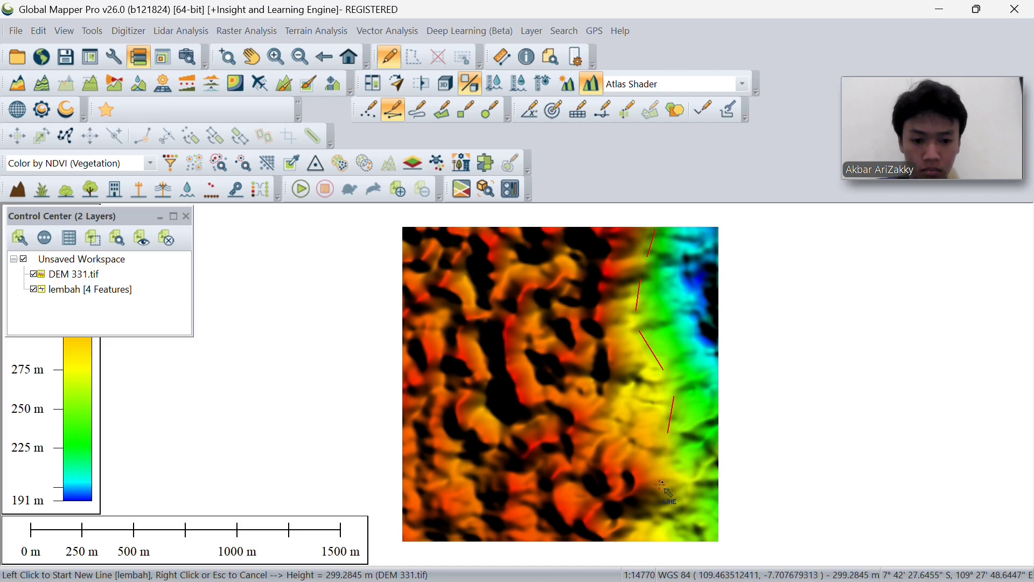
left_click(621, 453)
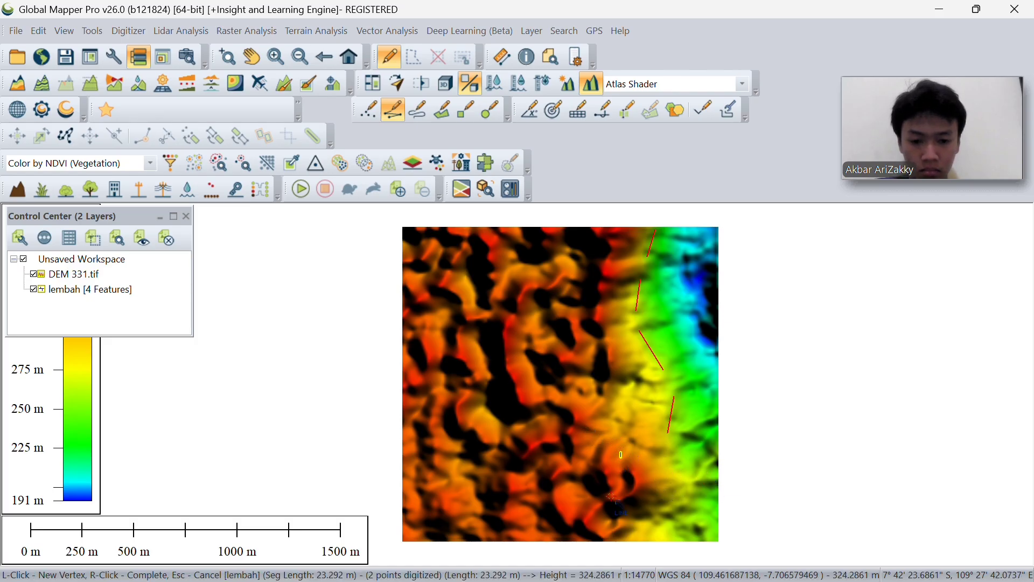
right_click(610, 500)
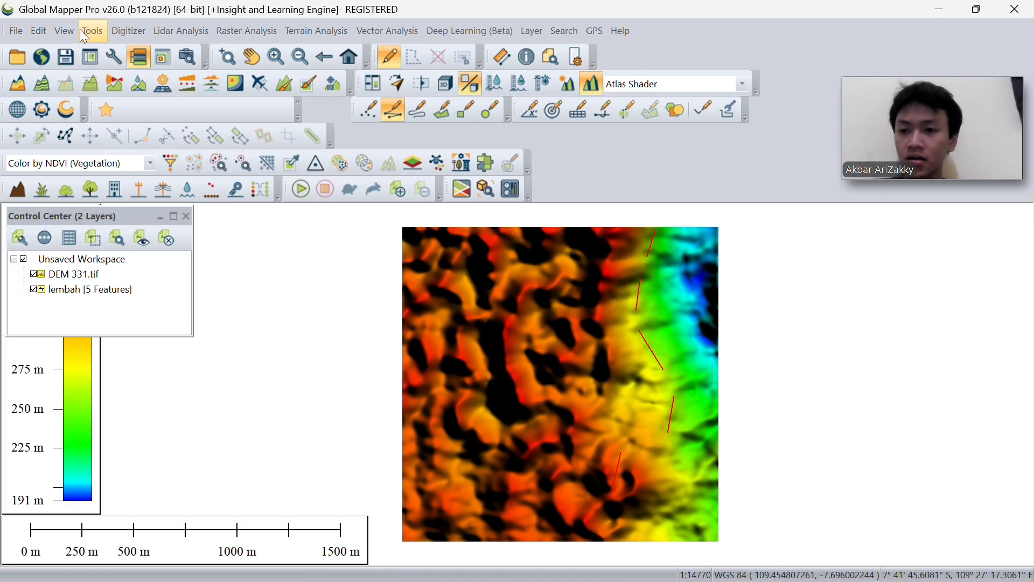
Step: Turn off automatic application of the most recent feature's settings to new features in the Feature Creation Options
left_click(43, 30)
left_click(43, 30)
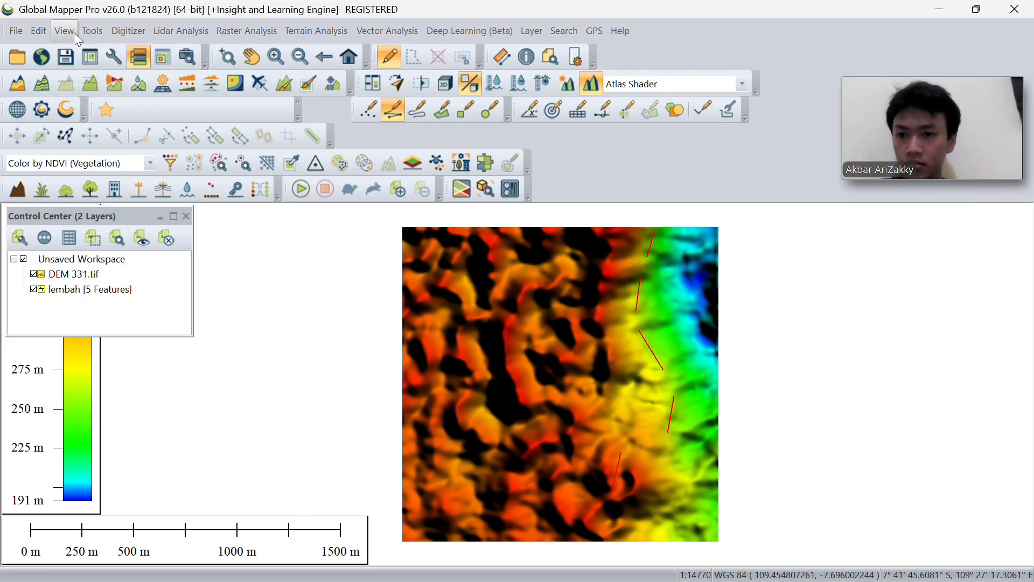
left_click(86, 32)
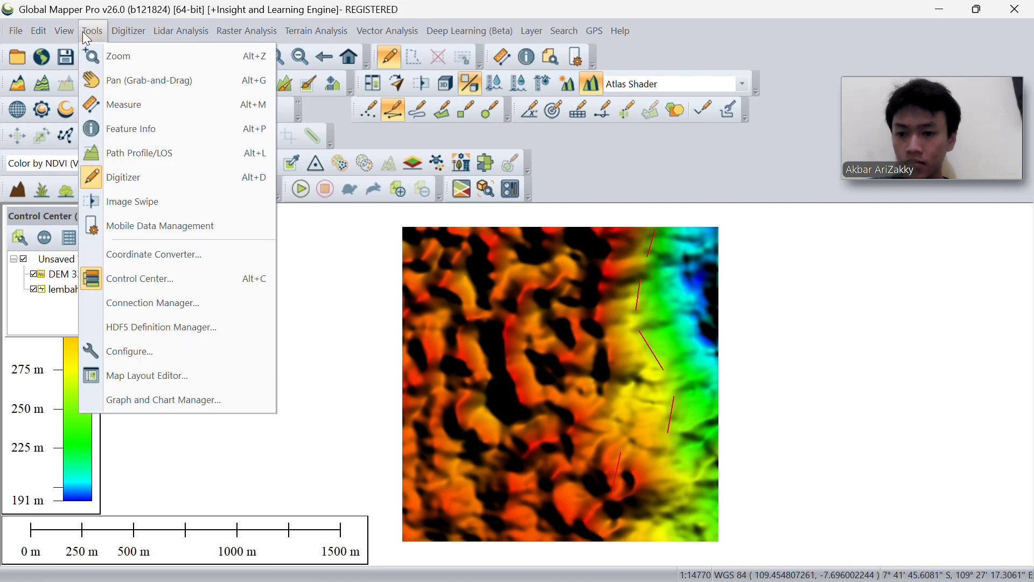
left_click(85, 32)
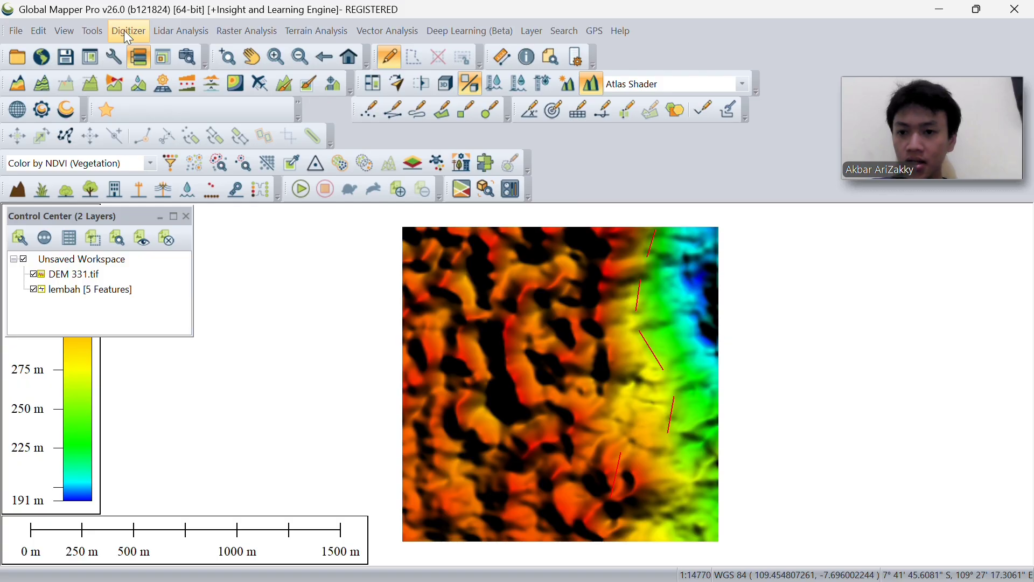
left_click(129, 32)
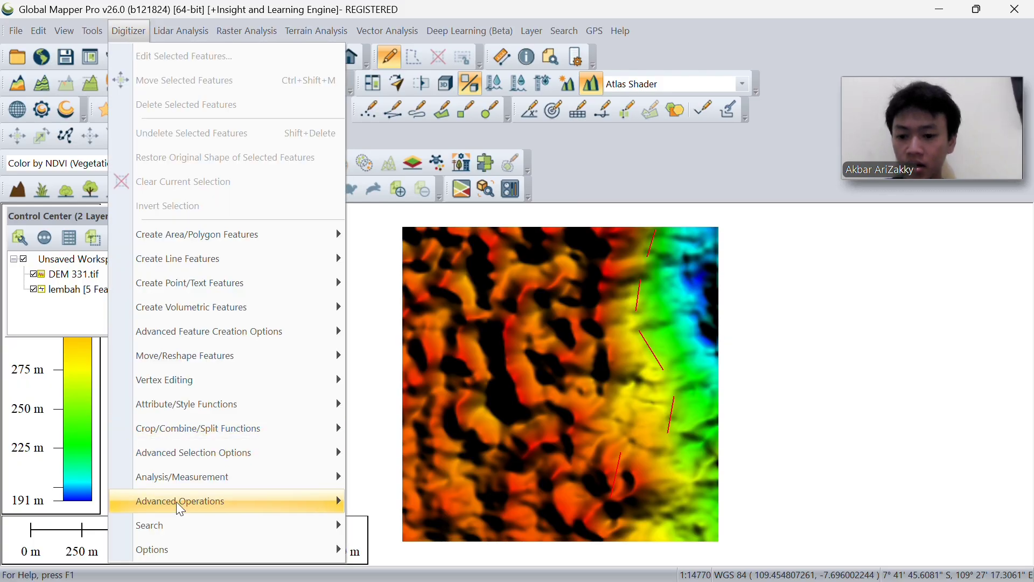
mouse_move(172, 543)
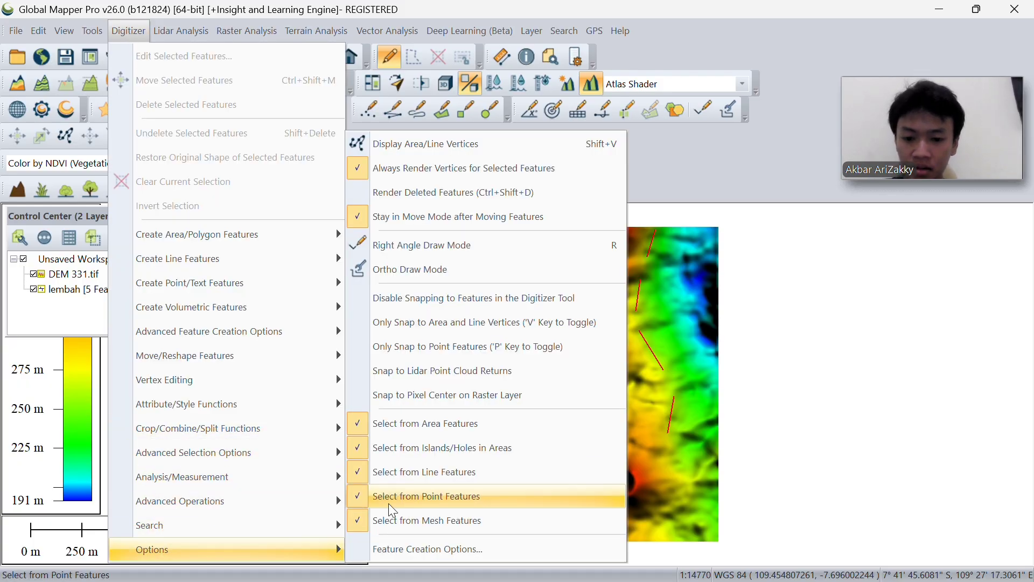
left_click(422, 550)
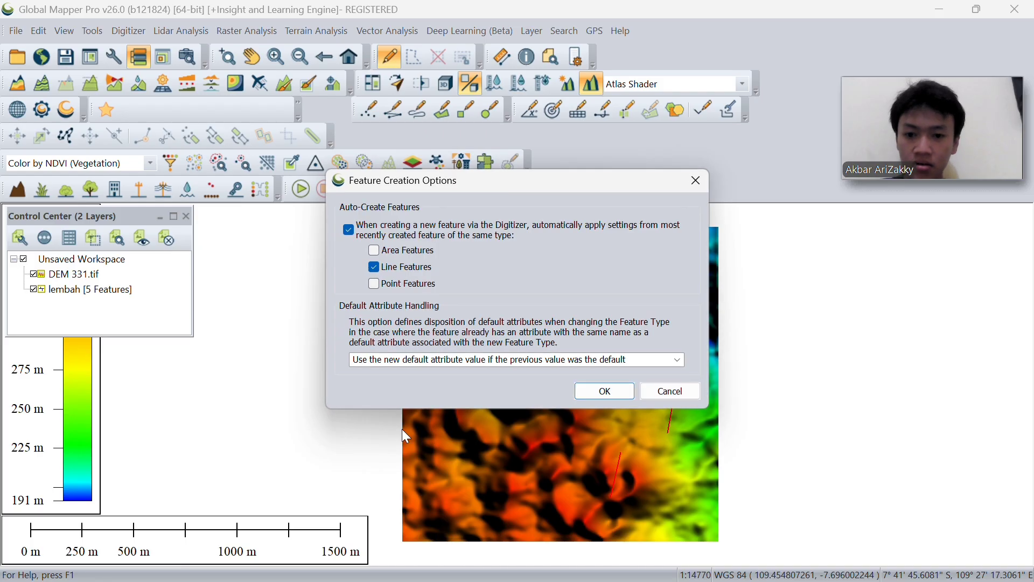
left_click(348, 231)
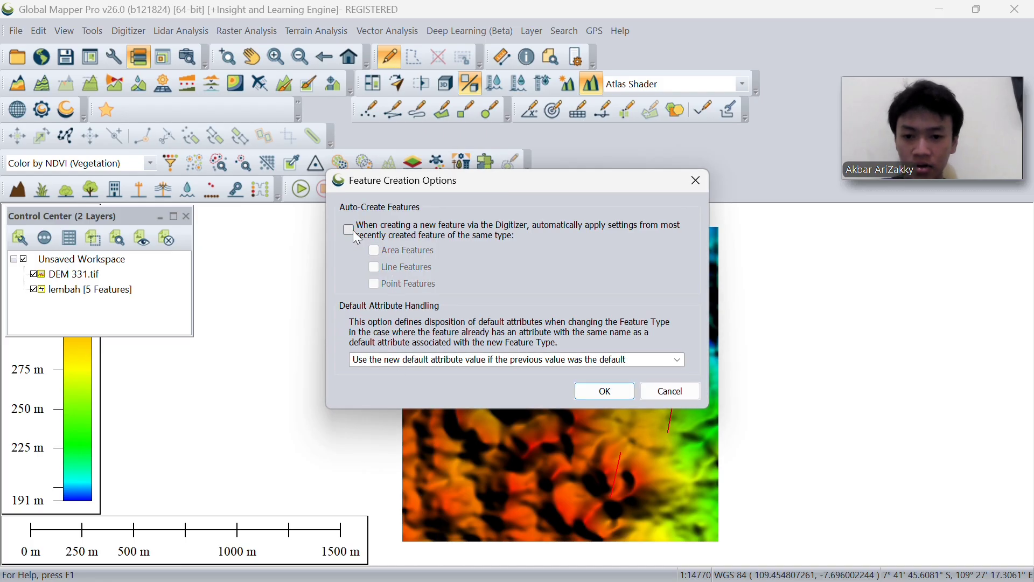
left_click(637, 362)
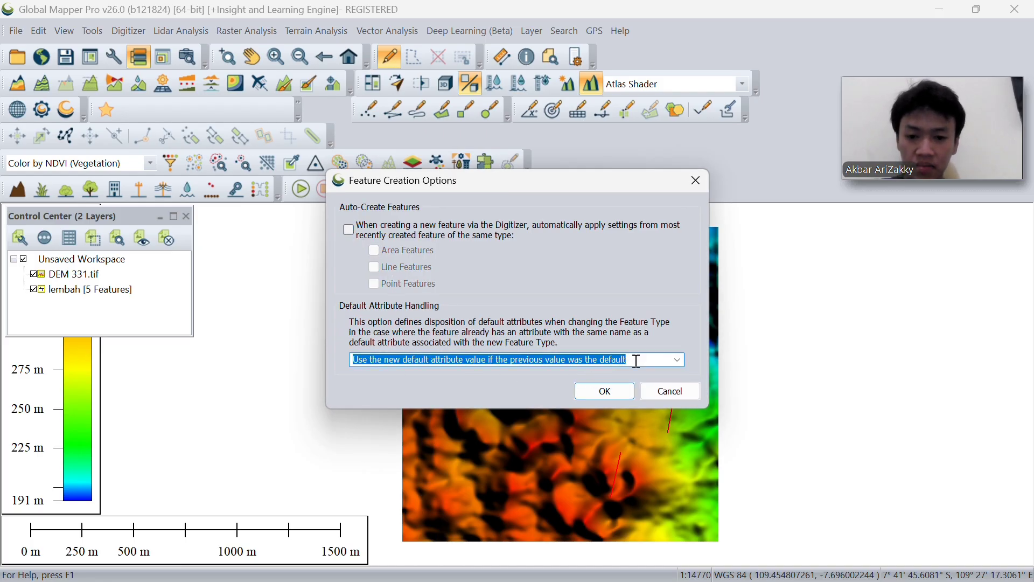
left_click(681, 359)
left_click(641, 383)
left_click(613, 396)
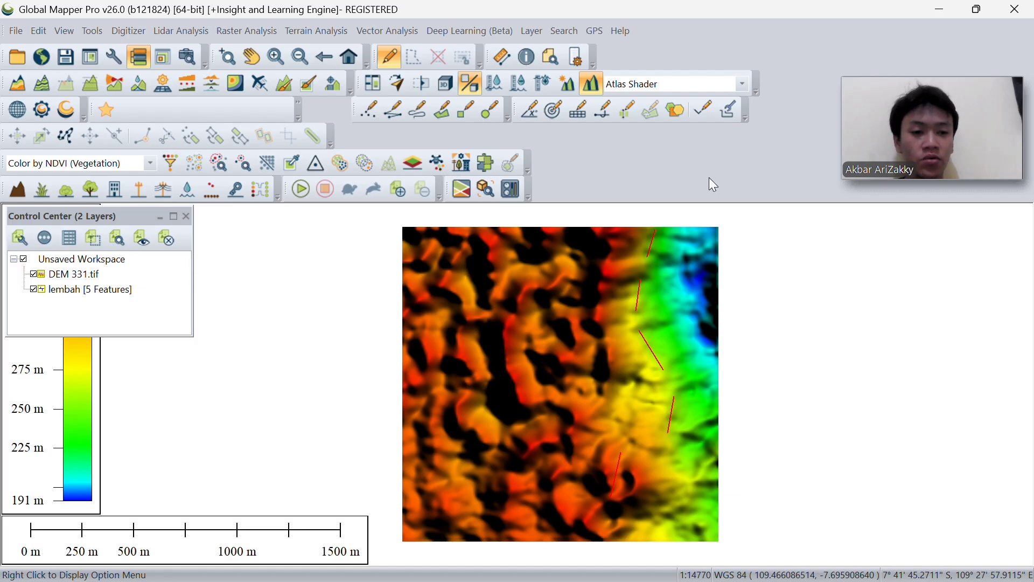
Step: Draw a north-south ridge line about 186 m long in the west-central part of DEM 331
left_click(394, 112)
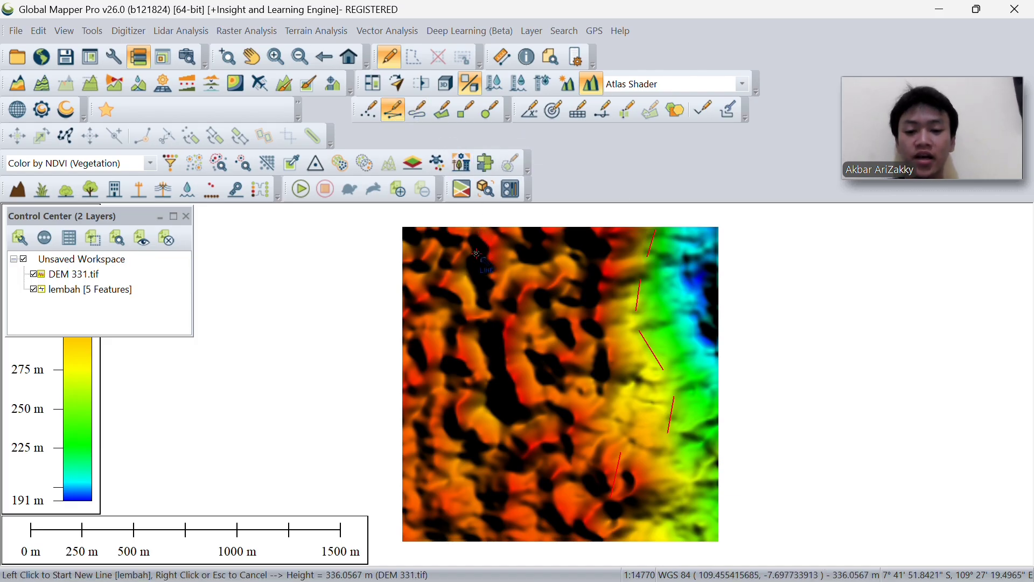
left_click(508, 328)
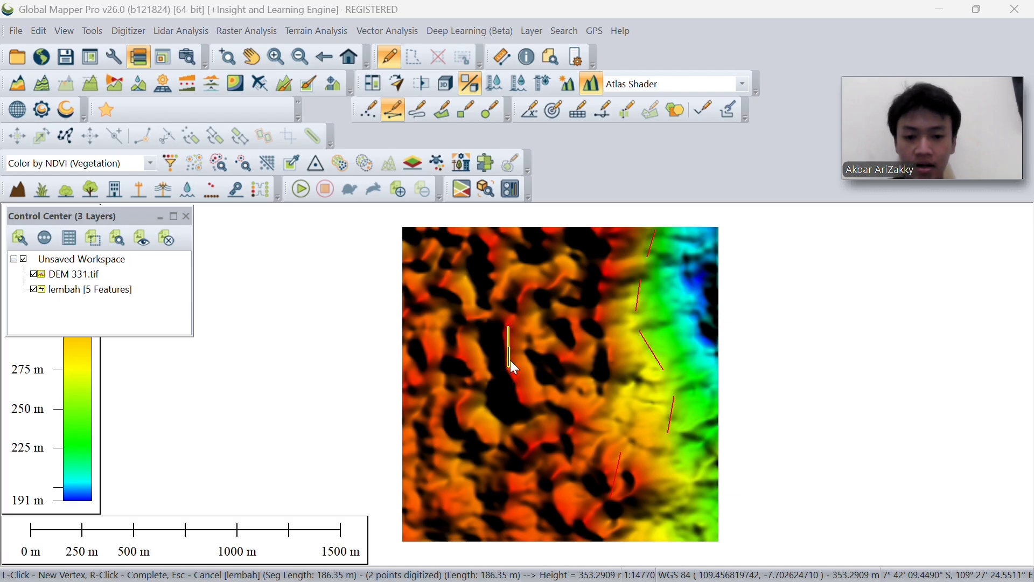
right_click(510, 360)
Step: Create a new line type named bukit for the ridge line, solid blue and 2 pixels wide
left_click(496, 116)
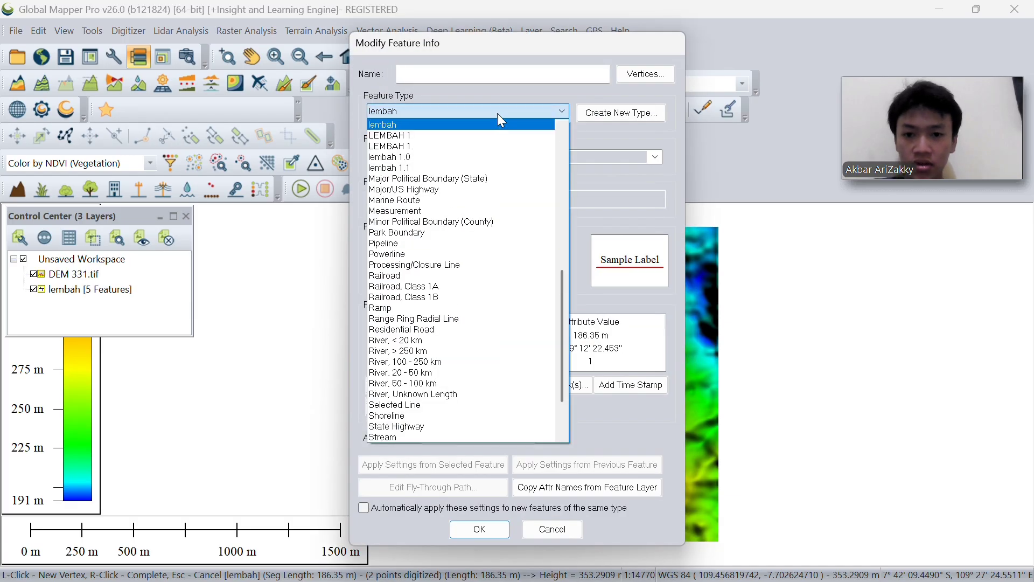
key("b")
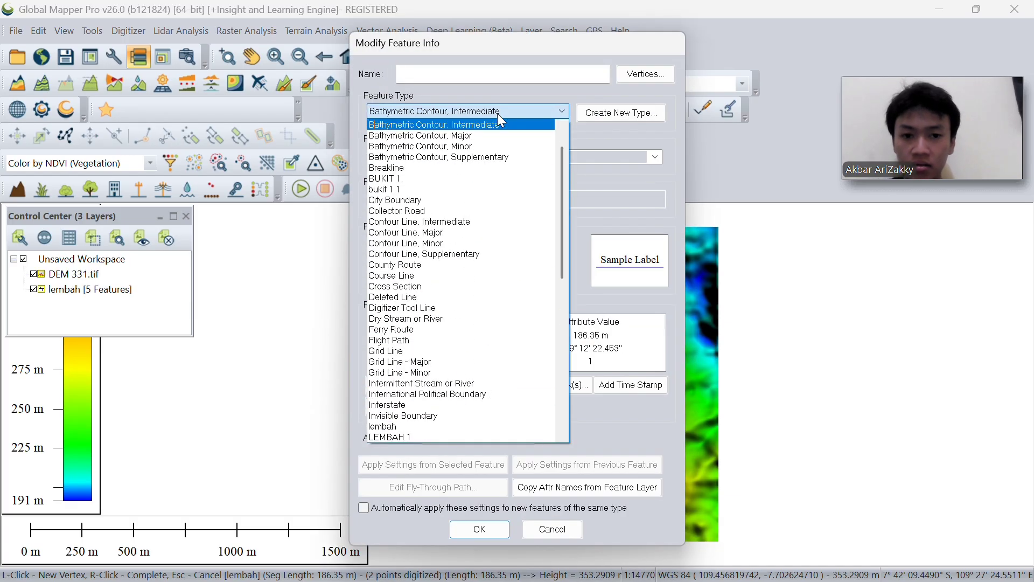
left_click(604, 117)
left_click(588, 115)
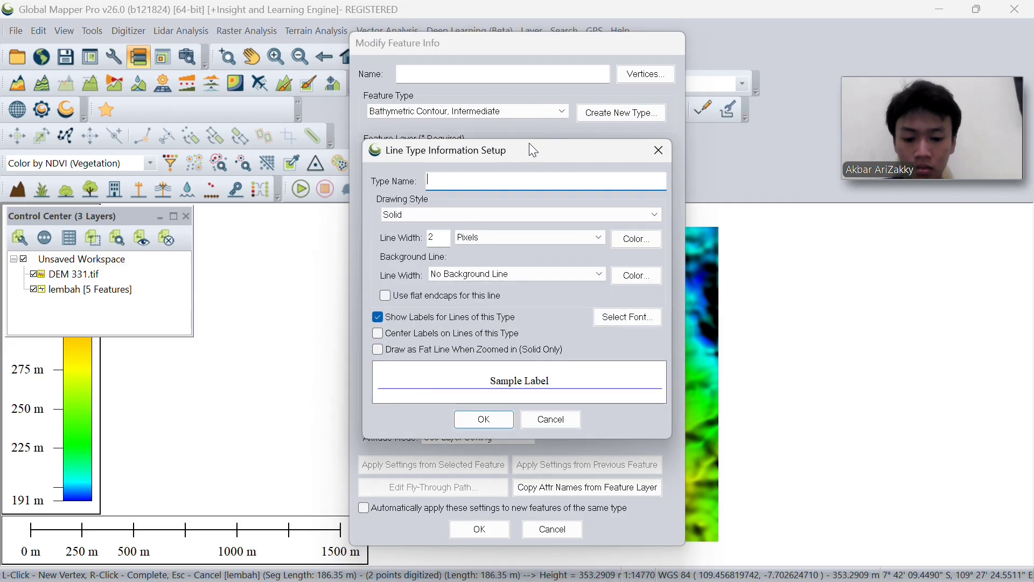
type("bukit")
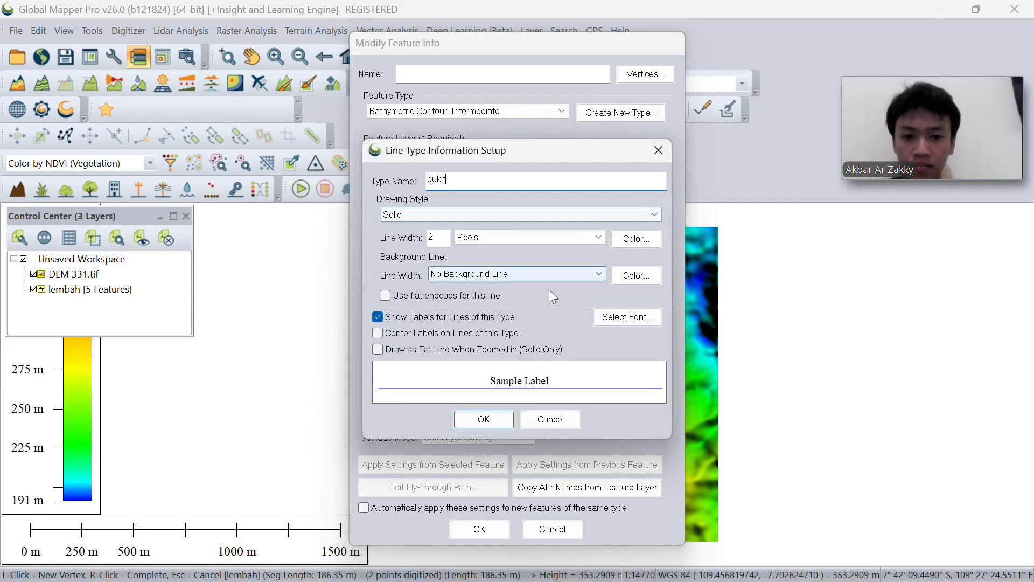
left_click(647, 242)
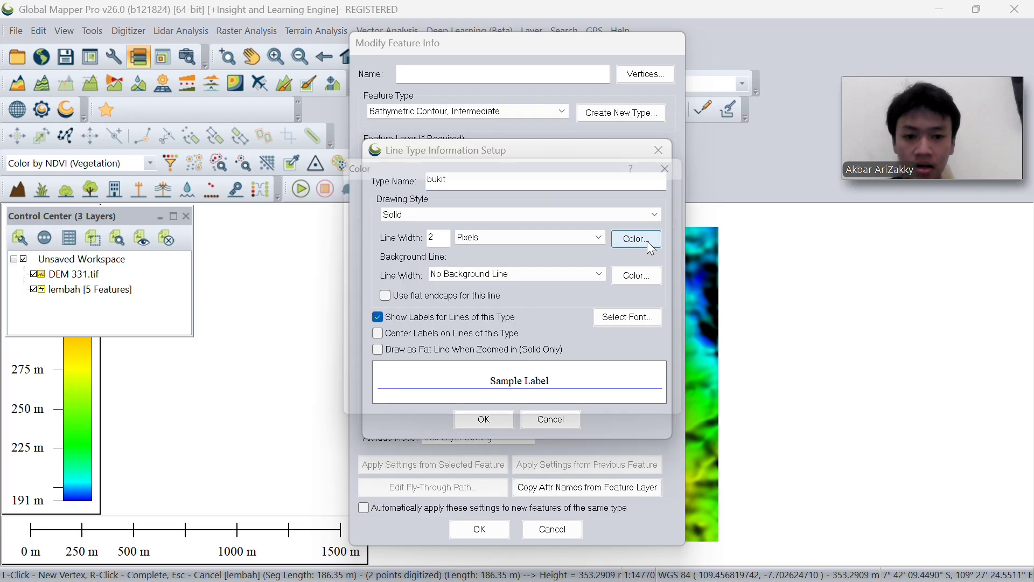
left_click(431, 252)
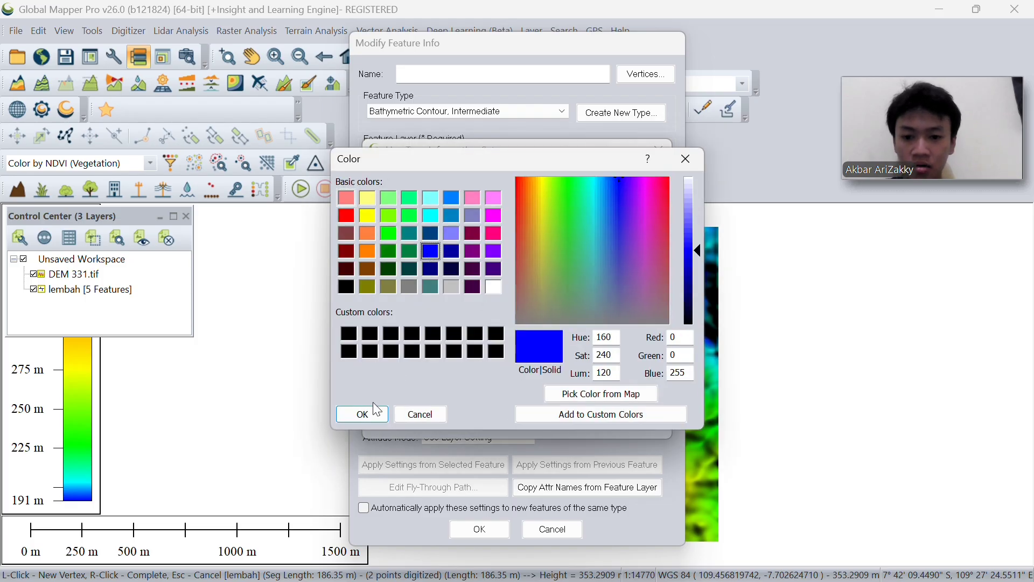
left_click(362, 414)
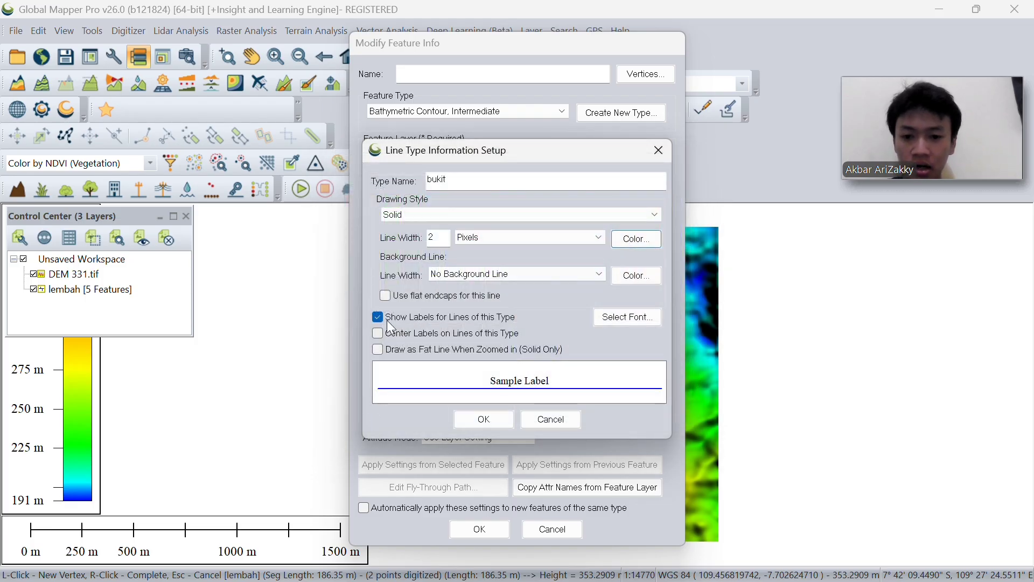
left_click(466, 421)
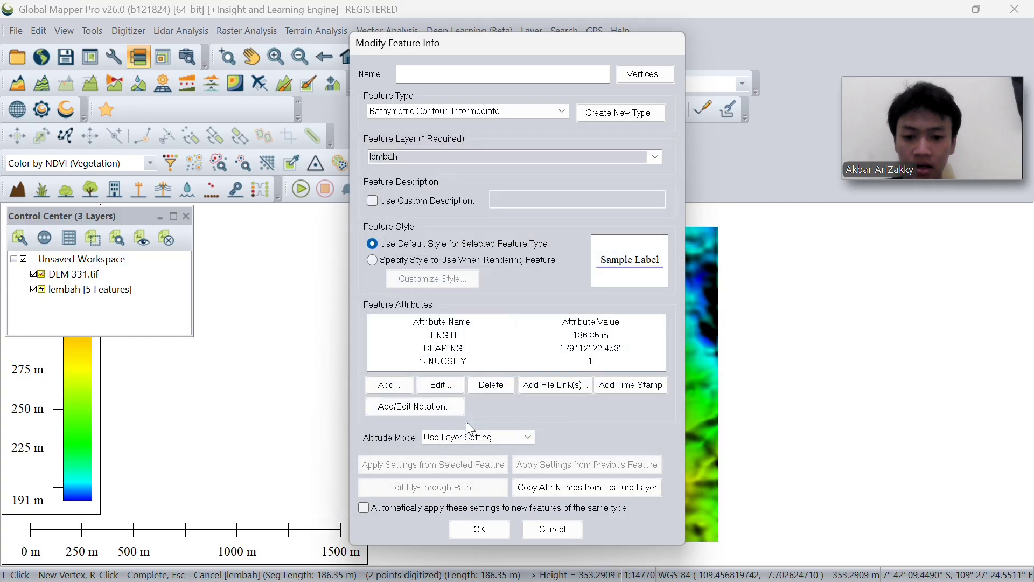
Step: Automatically apply these settings to new features of the same type and store the line in a new layer named bukit
left_click(364, 508)
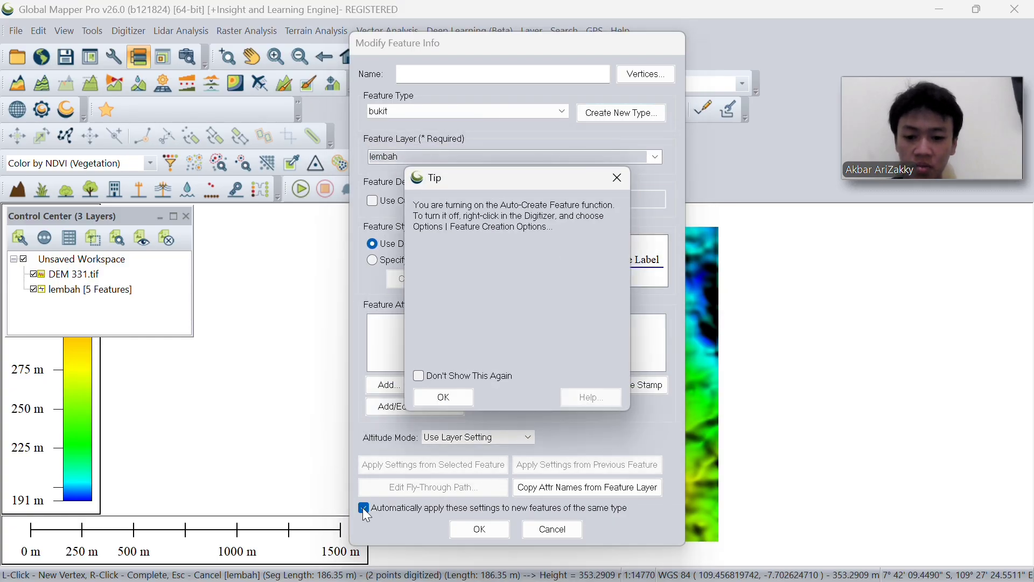
left_click(462, 396)
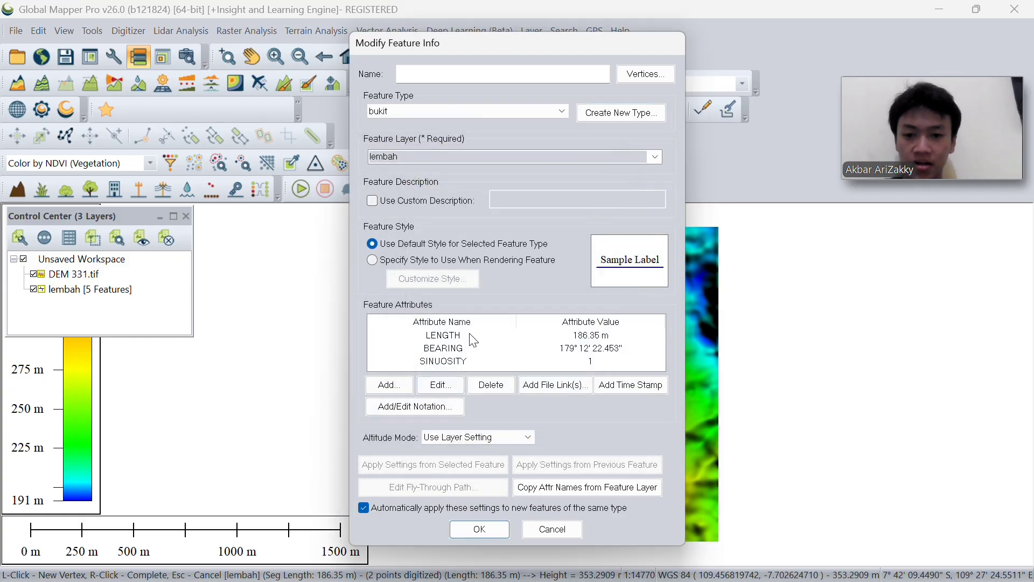
left_click(657, 158)
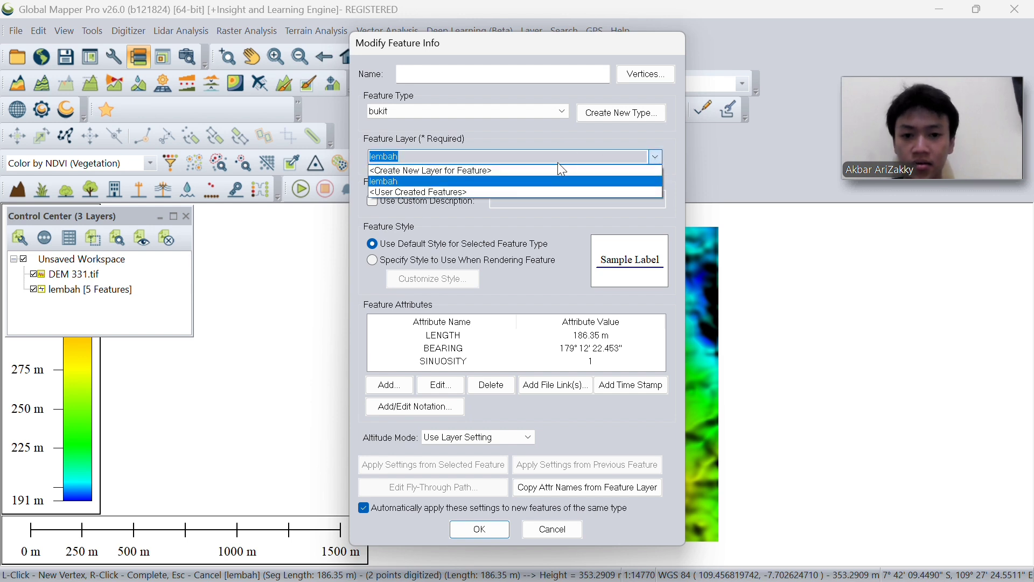
left_click(527, 171)
type("bukit")
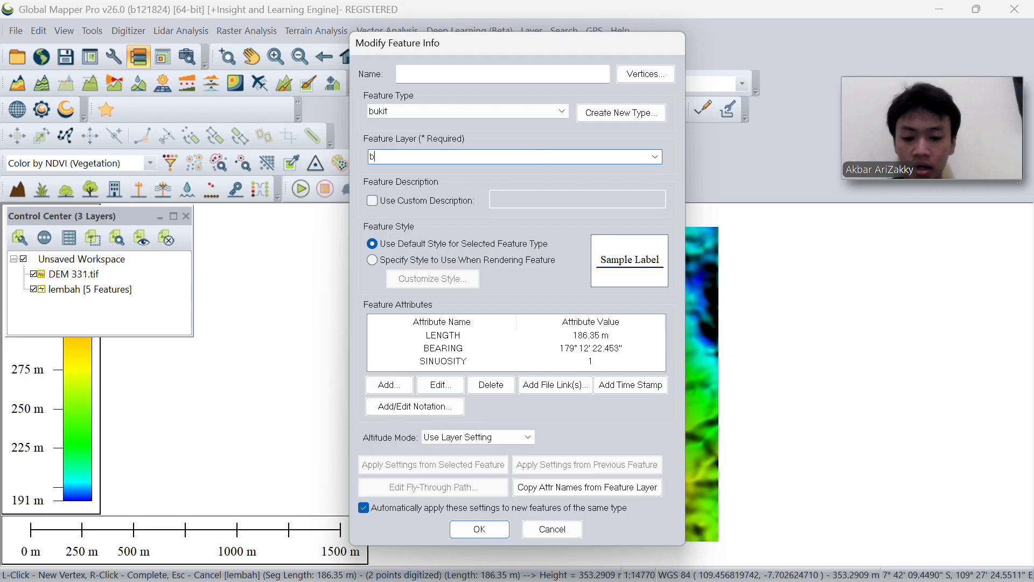
left_click(491, 531)
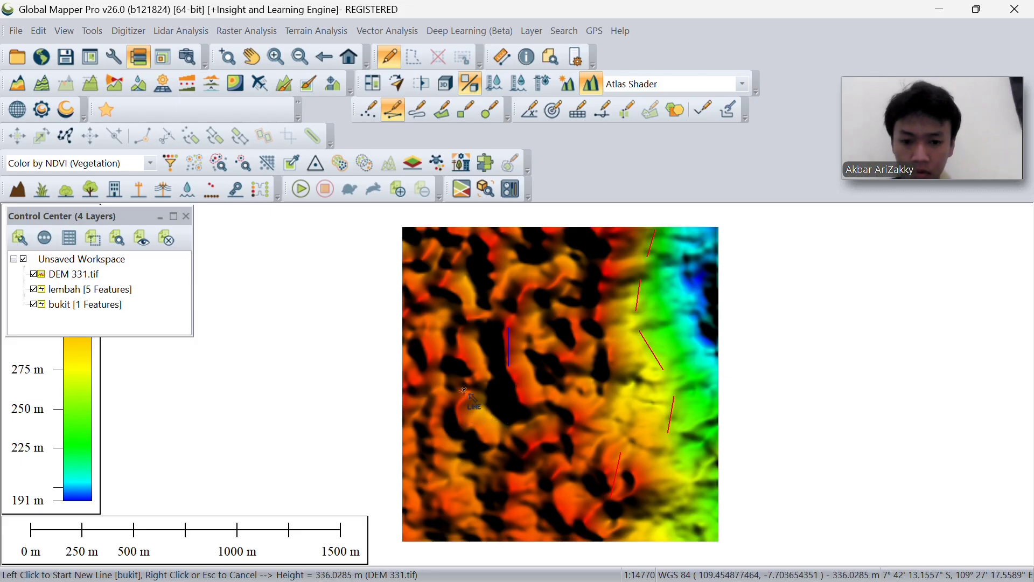
Step: Digitize four more separate bukit lines, each about 170 to 197 m long, along the ridges in the western part of DEM 331
left_click(464, 391)
right_click(462, 430)
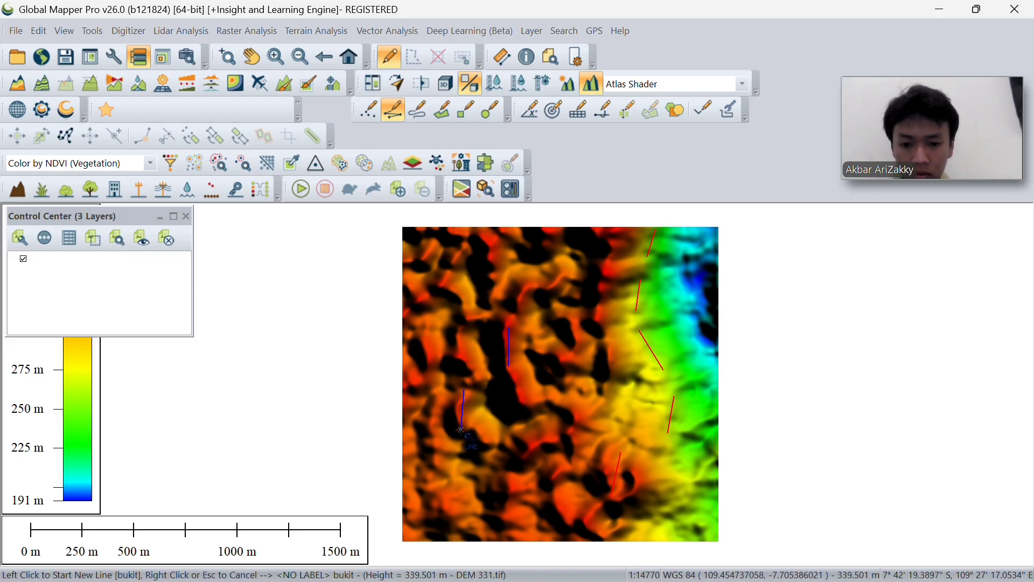
left_click(456, 331)
right_click(471, 369)
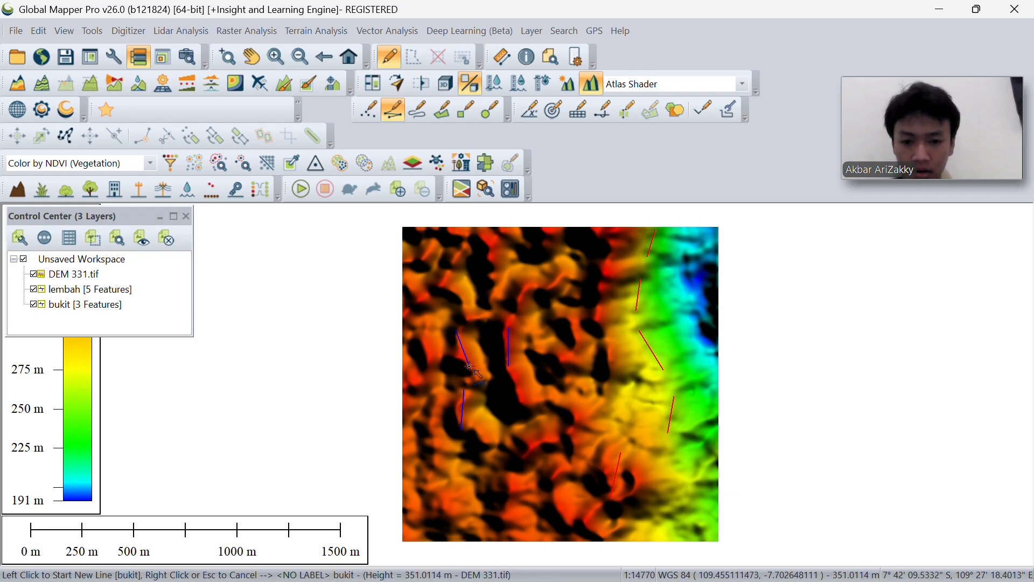
left_click(452, 276)
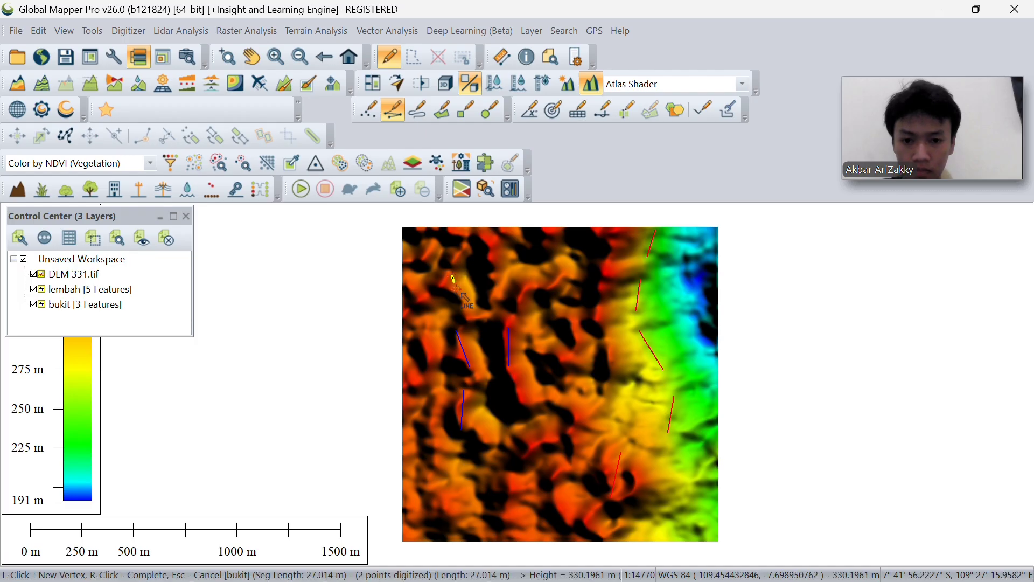
right_click(467, 308)
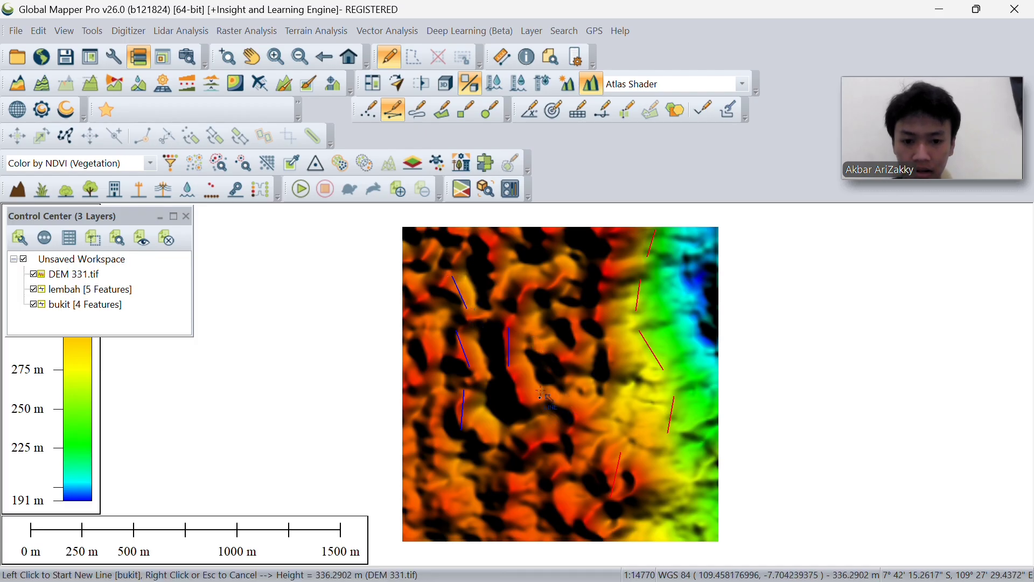
left_click(491, 250)
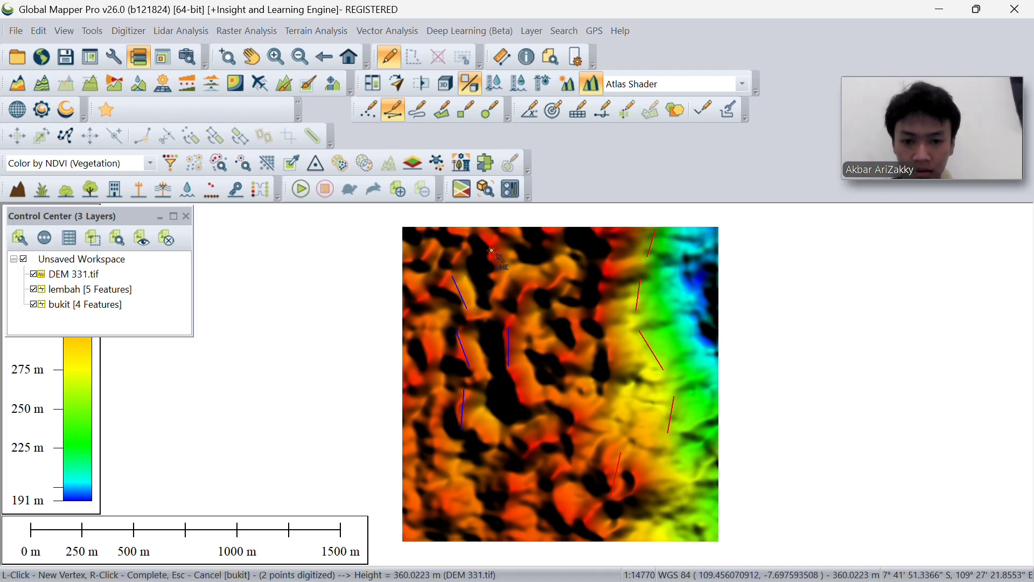
right_click(498, 292)
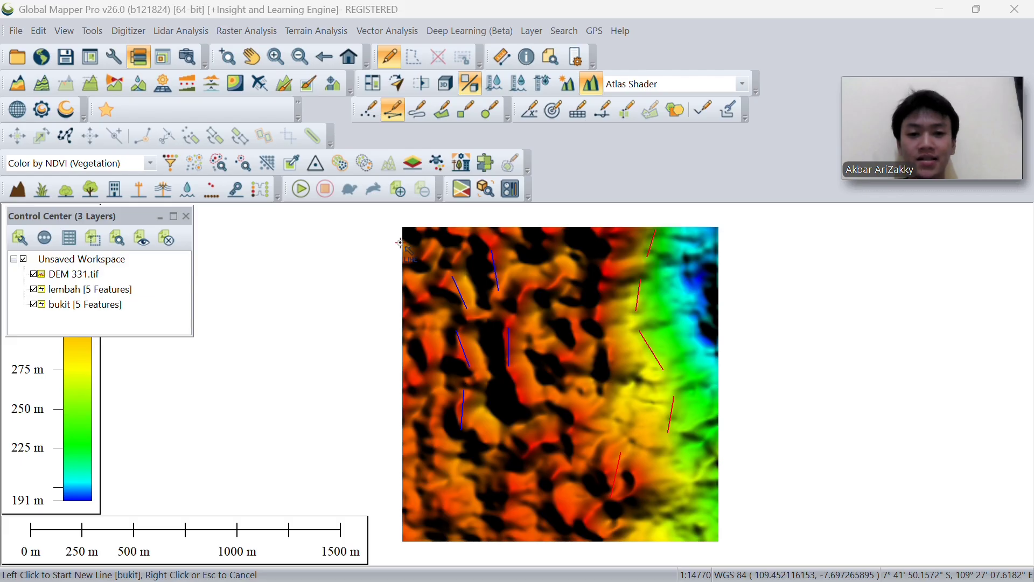
Step: Set up a vector export of the loaded data in CSV format, accepting the comma separator and the other default options
left_click(20, 33)
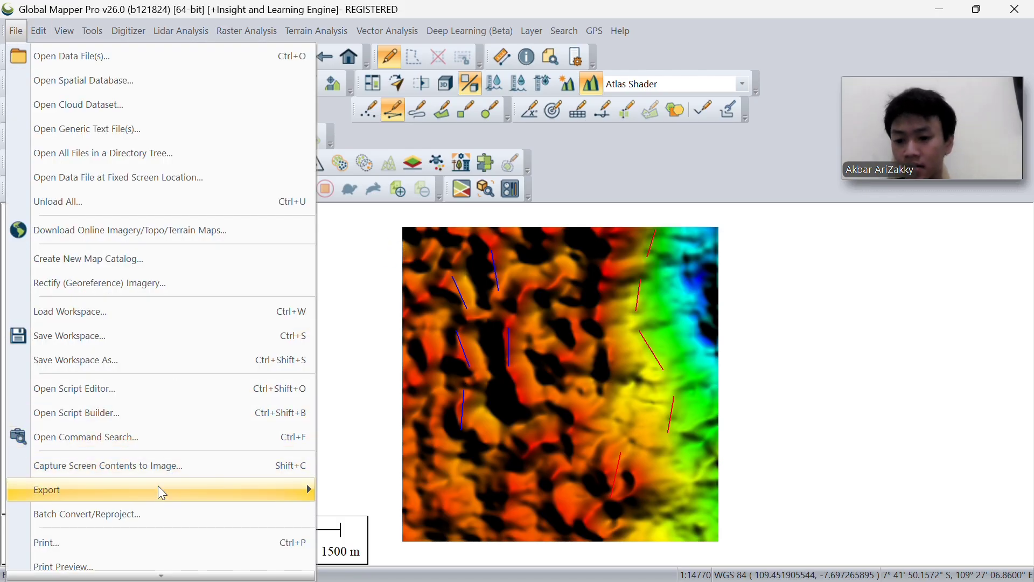
mouse_move(154, 491)
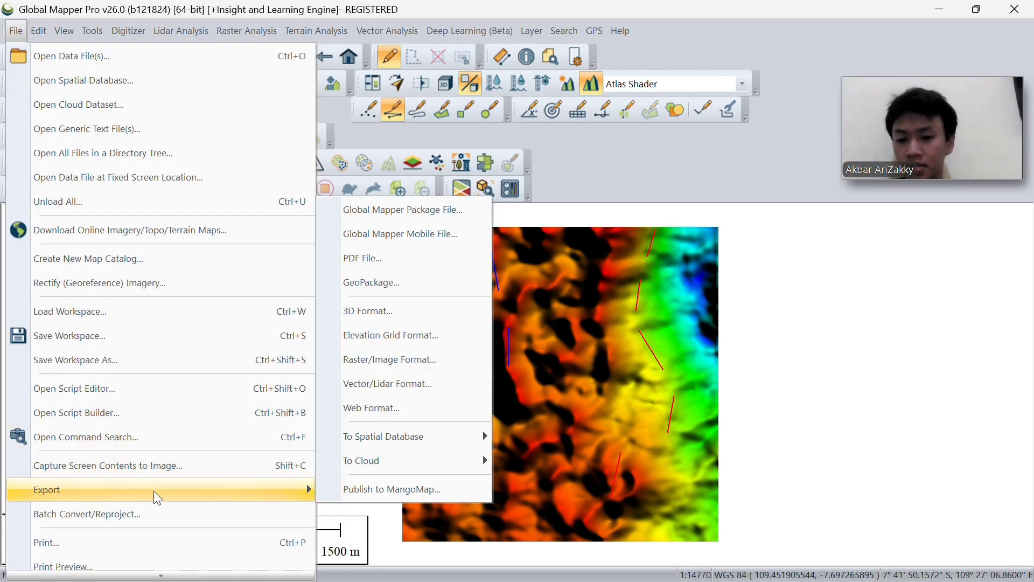
left_click(407, 386)
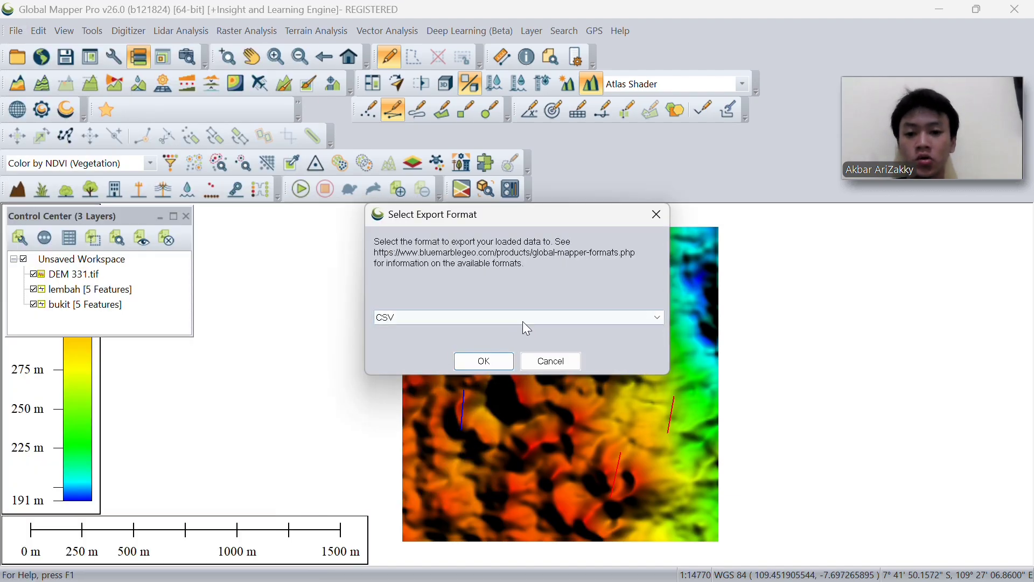
left_click(553, 314)
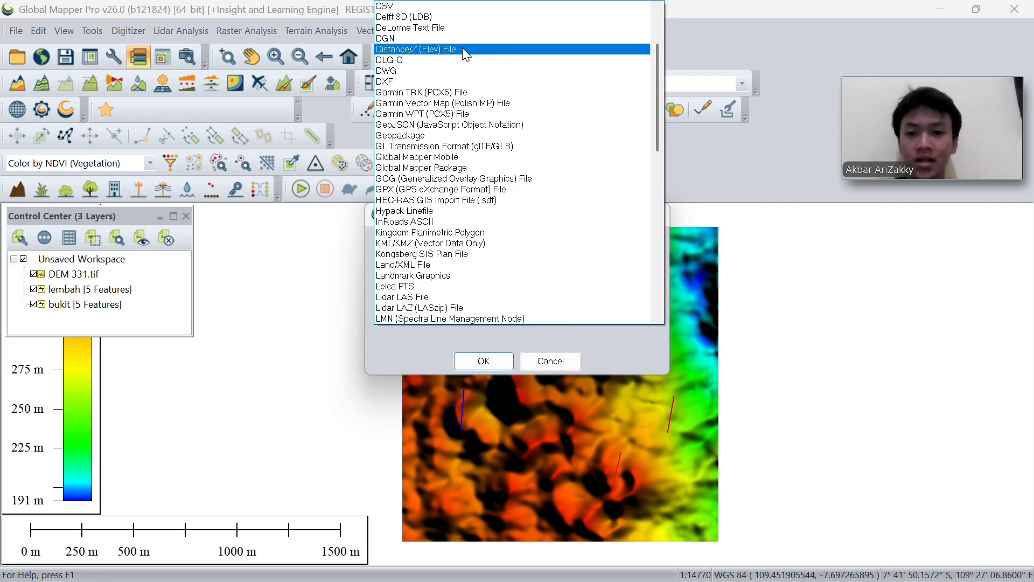
left_click(524, 9)
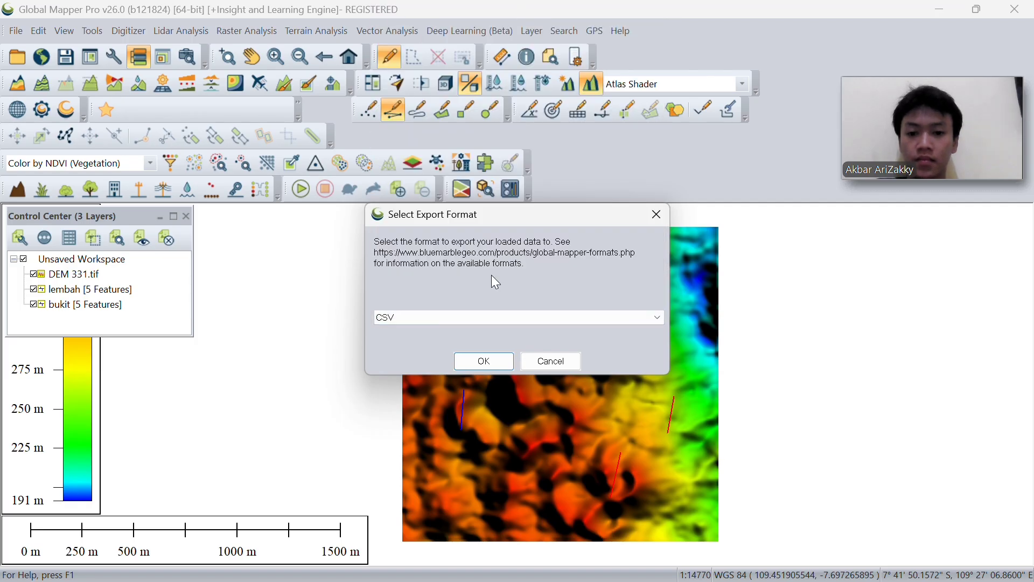
left_click(479, 360)
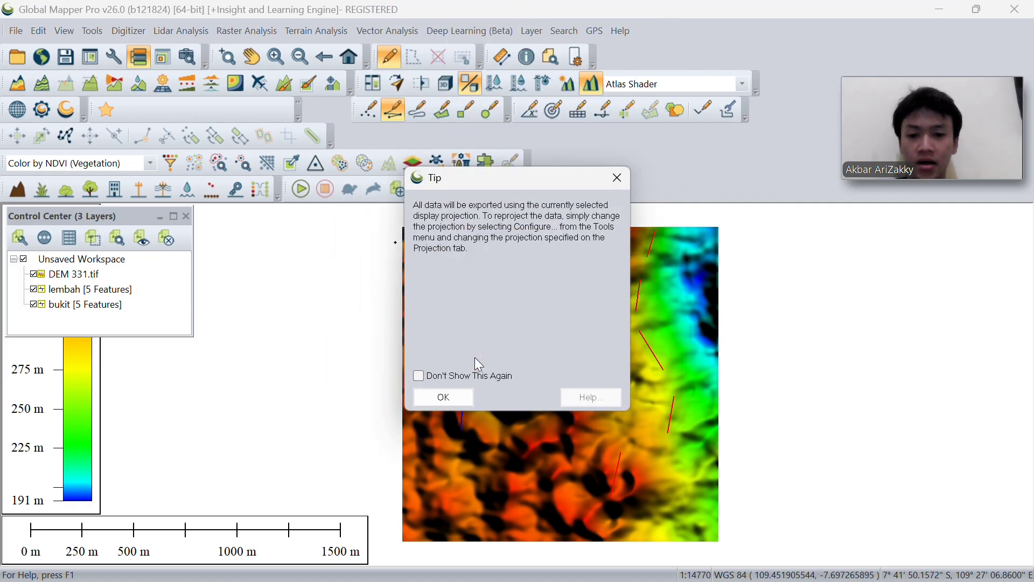
left_click(450, 396)
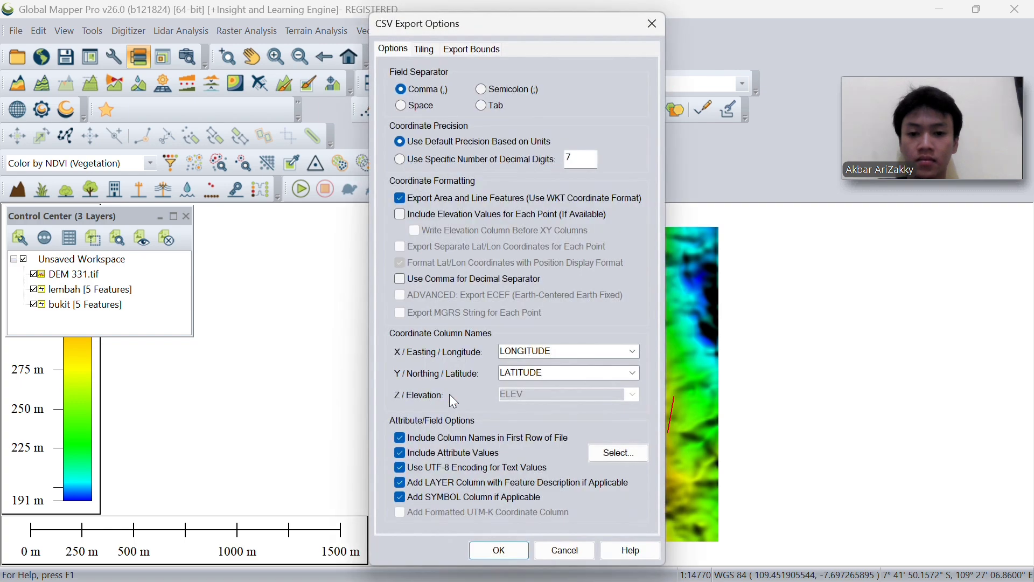
left_click(499, 557)
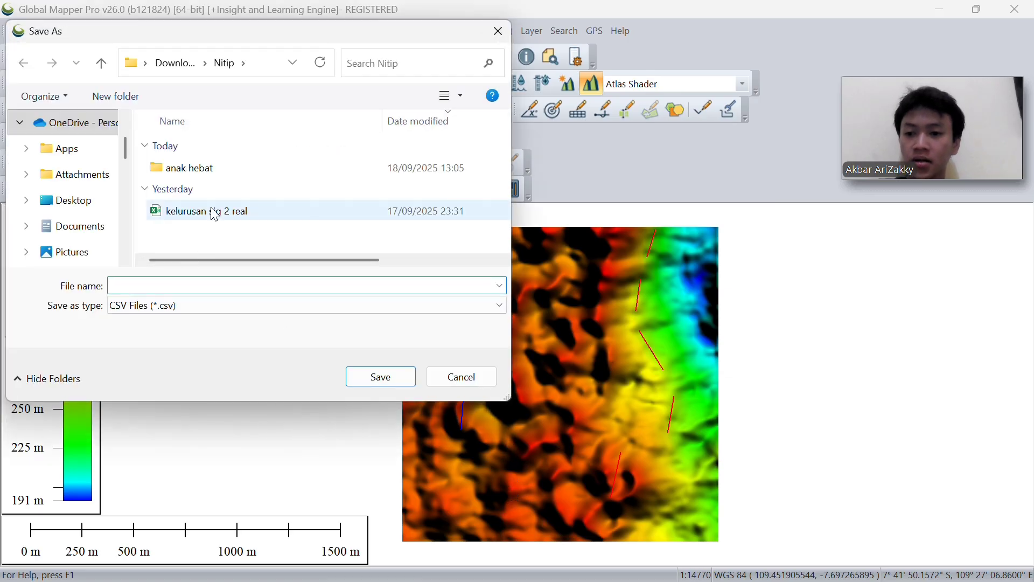
Step: Save the CSV export as kelurusan 2 in the Nitip folder
left_click(221, 176)
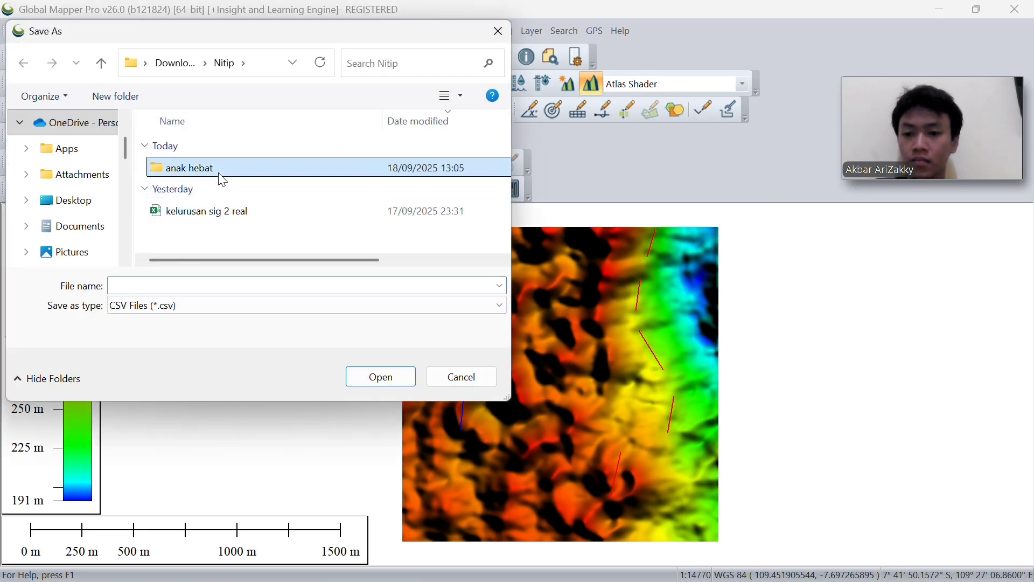
left_click(219, 290)
type("kelurusan ")
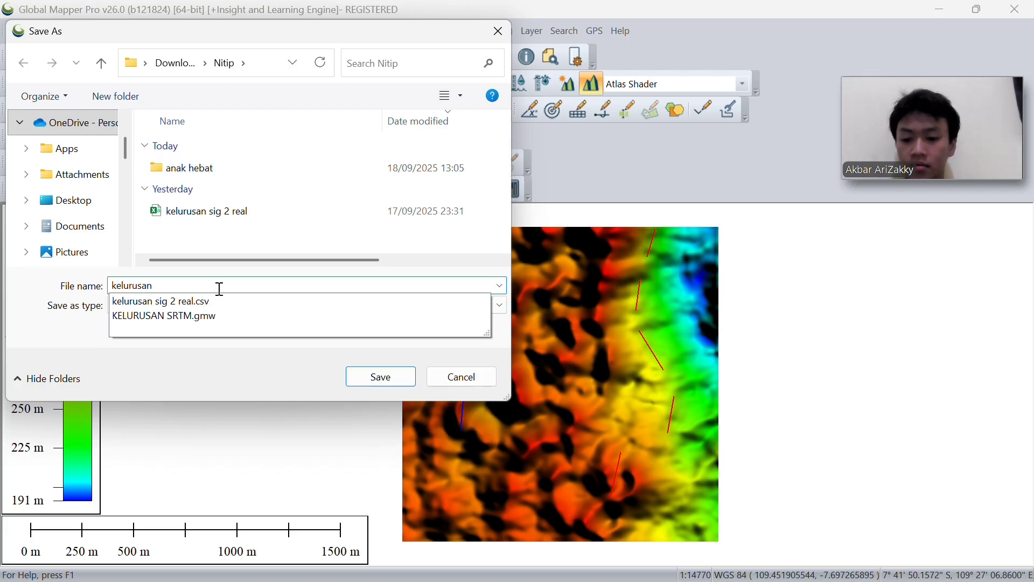
type("2")
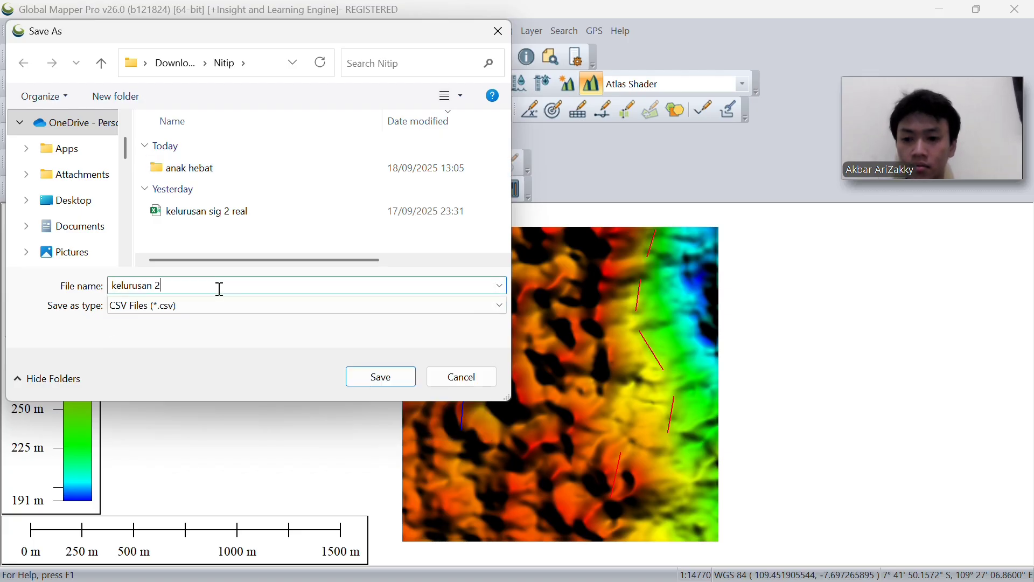
left_click(377, 376)
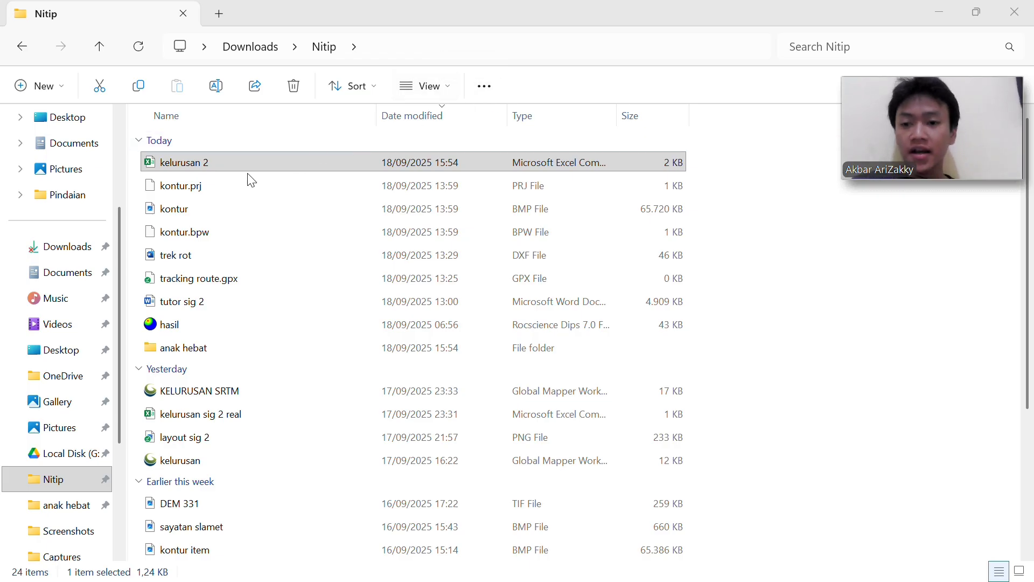
Step: Open the exported kelurusan 2 CSV file from the Nitip folder in Excel
left_click(223, 169)
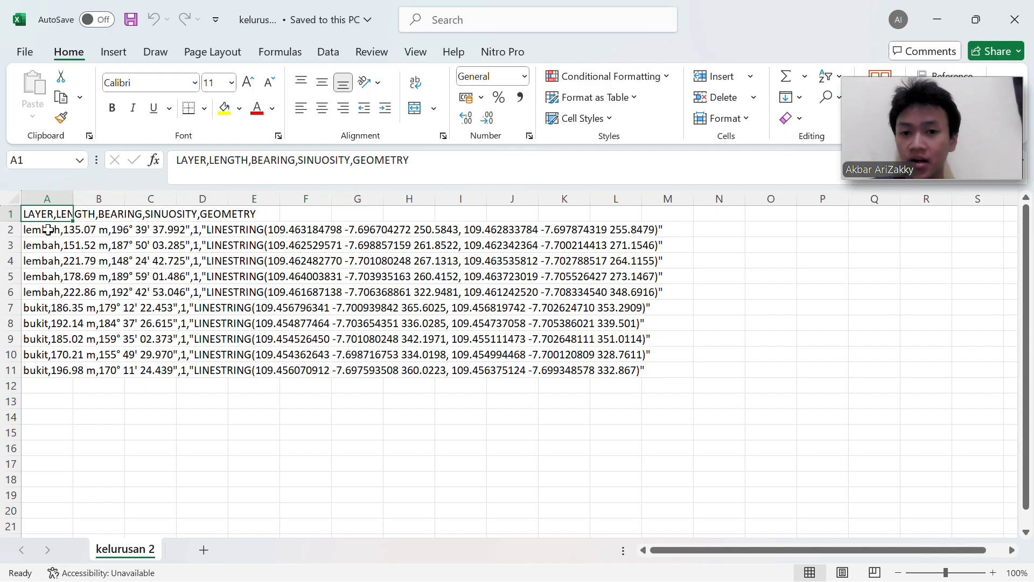
left_click(107, 219)
left_click(98, 258)
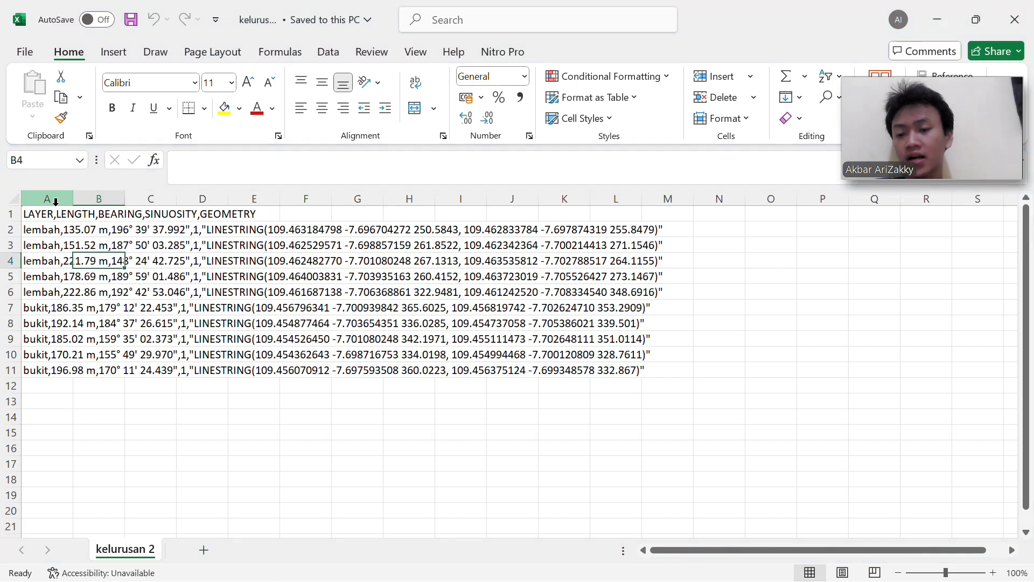
Step: Split the comma-separated text in column A into separate columns with Text to Columns, using Comma as the only delimiter
left_click(51, 229)
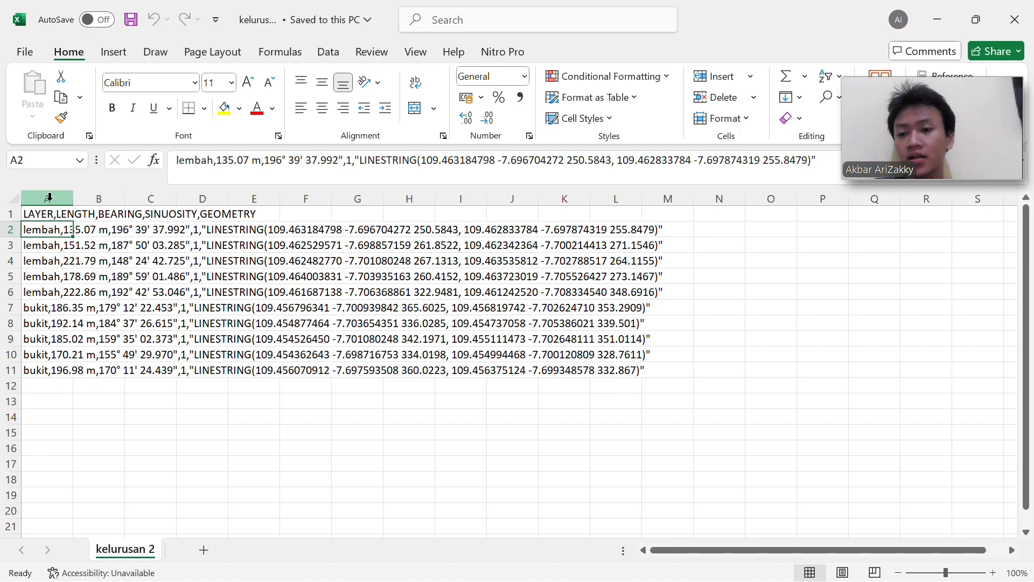
left_click(48, 198)
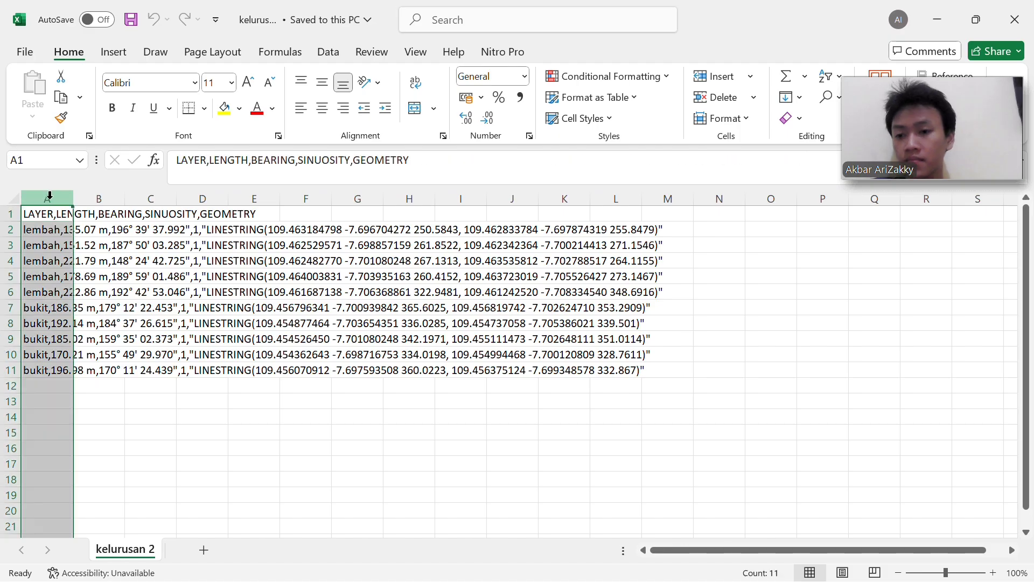
left_click(331, 58)
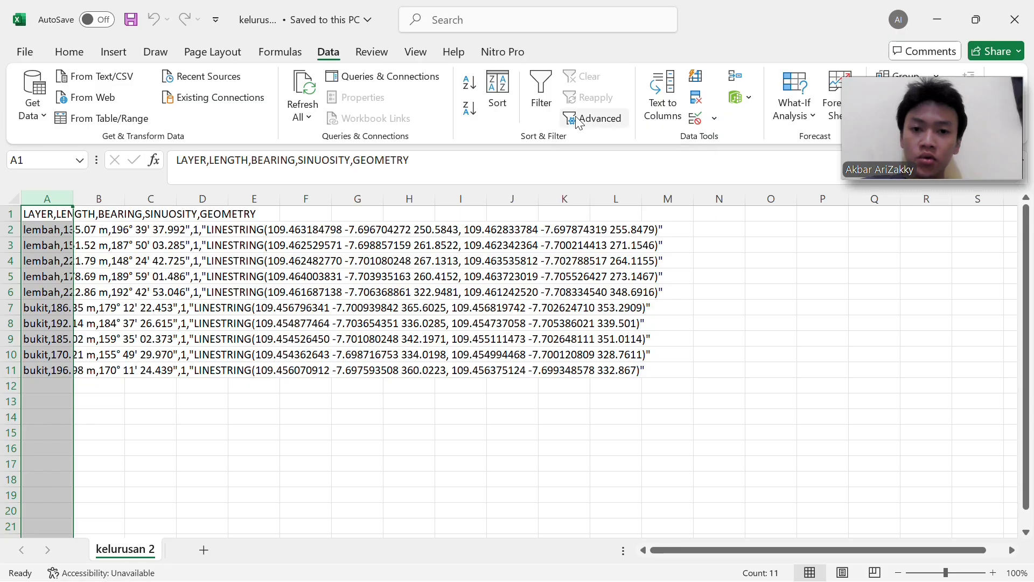
left_click(666, 114)
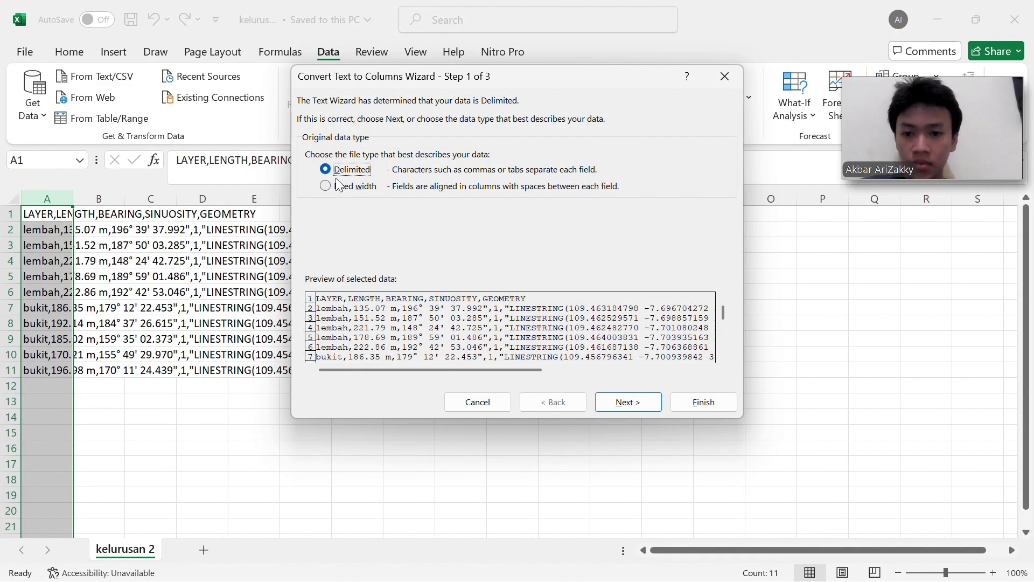
left_click(625, 402)
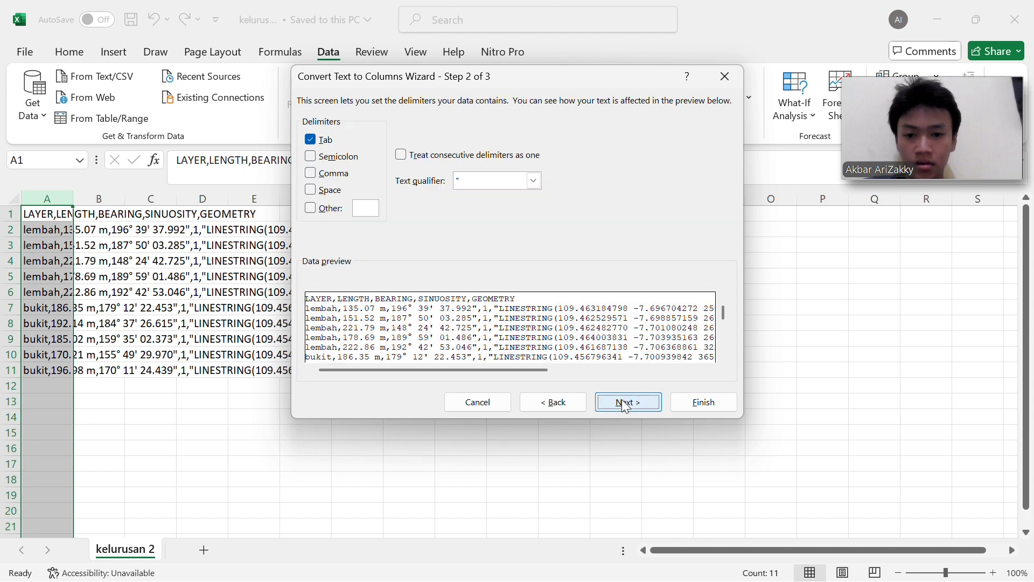
left_click(312, 174)
left_click(319, 141)
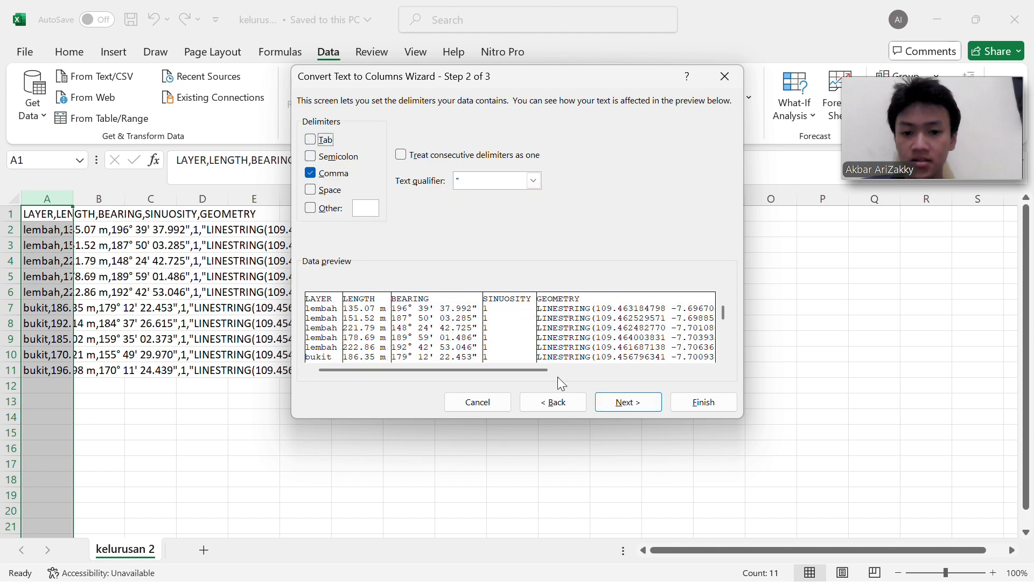
left_click(691, 405)
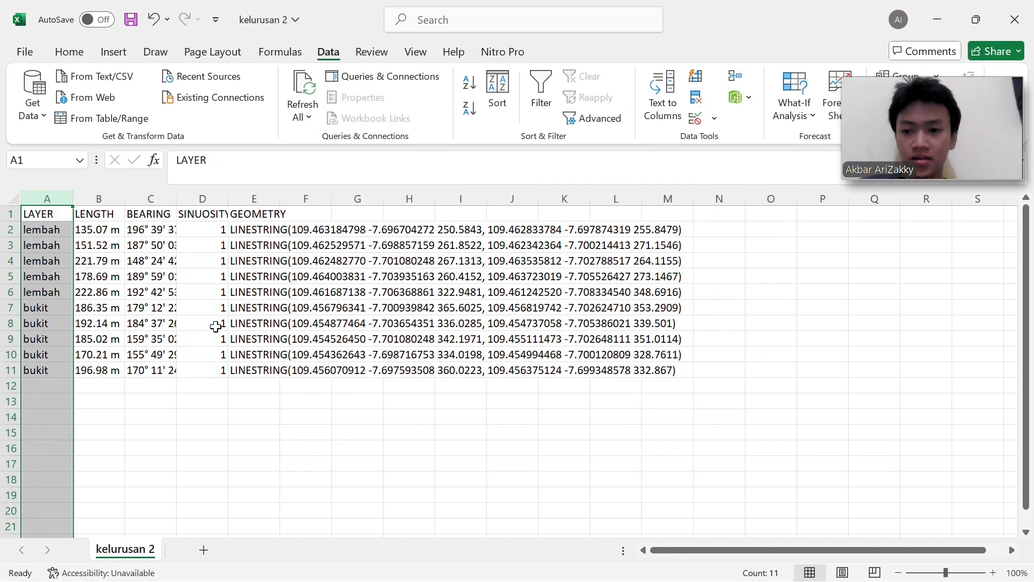
Step: Trim the first lembah bearing in C2 to whole degrees, 196, removing its degree sign, minutes and seconds
left_click(242, 353)
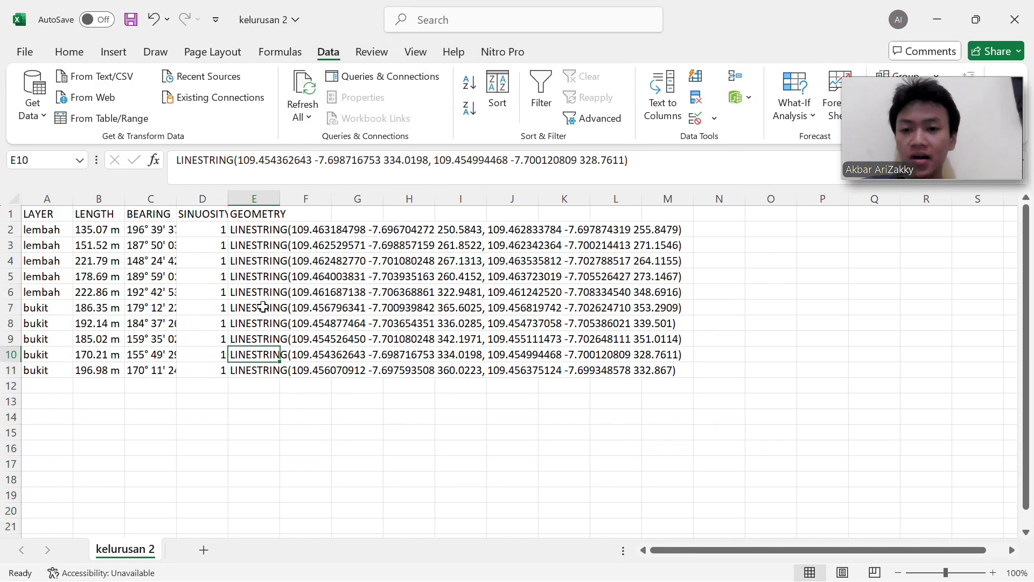
left_click(163, 232)
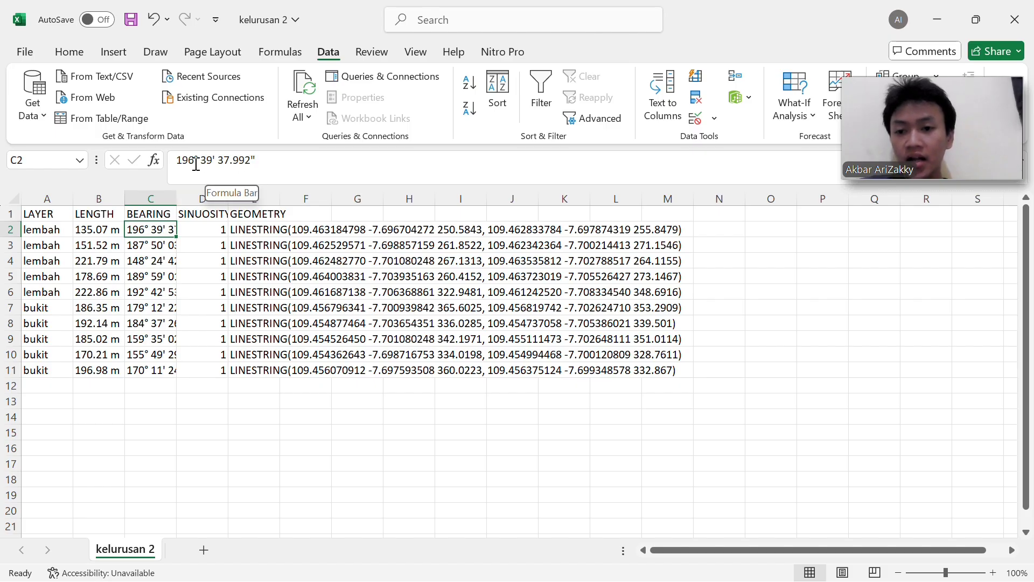
left_click(196, 164)
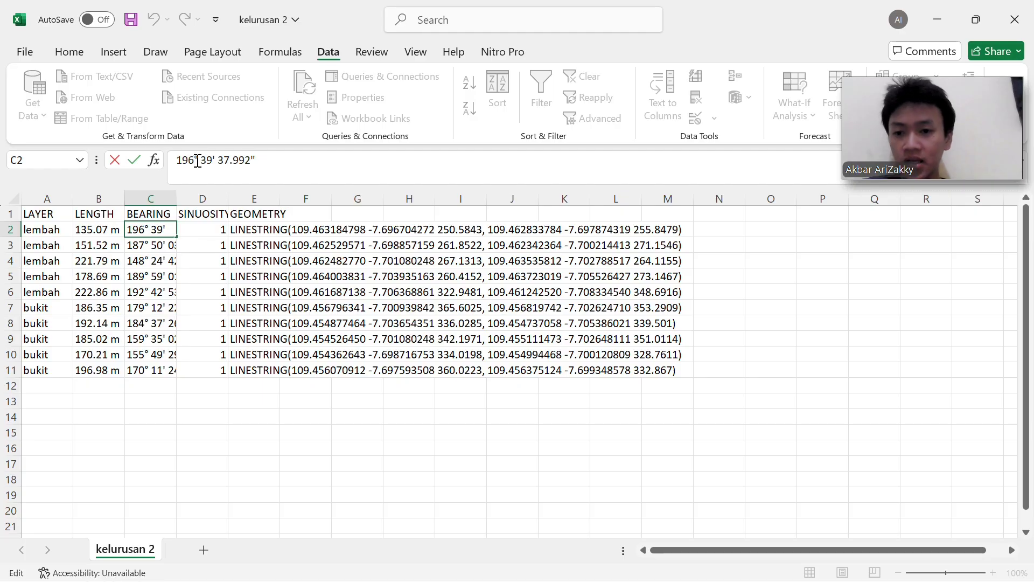
left_click_drag(195, 160, 262, 160)
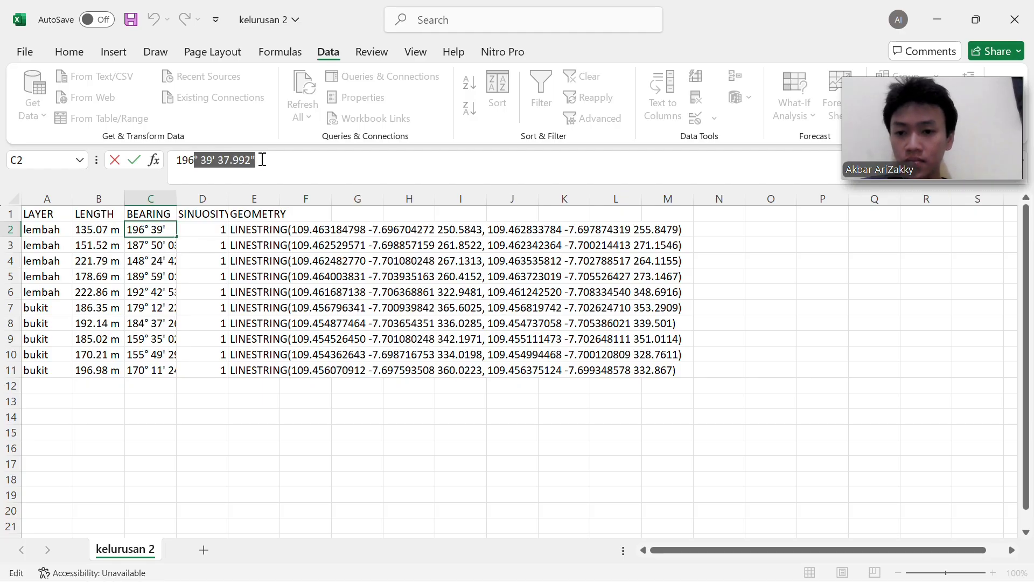
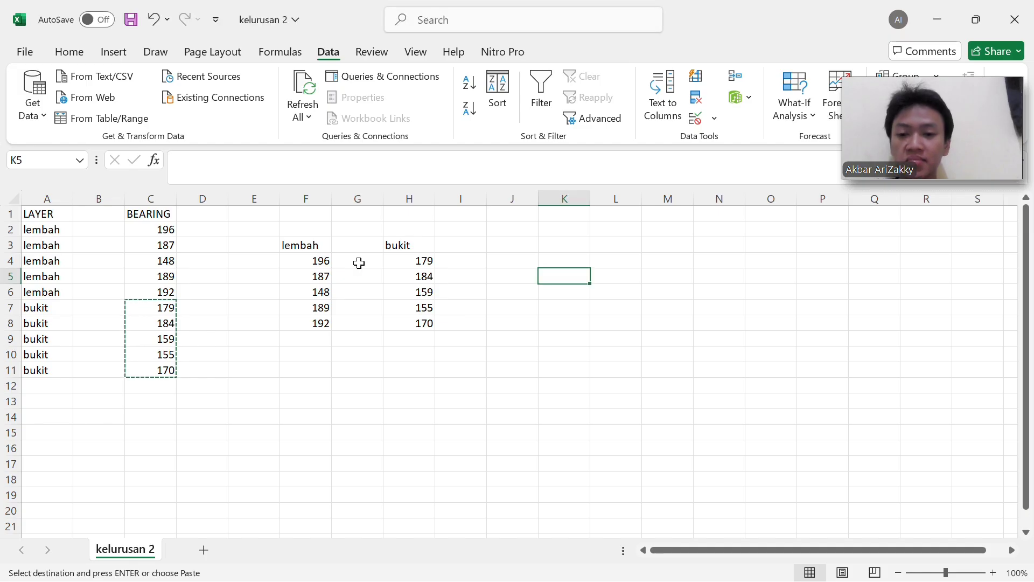
Step: Enter 90 beside the first lembah bearing in G4 and fill it down to G8
left_click(359, 262)
type("90")
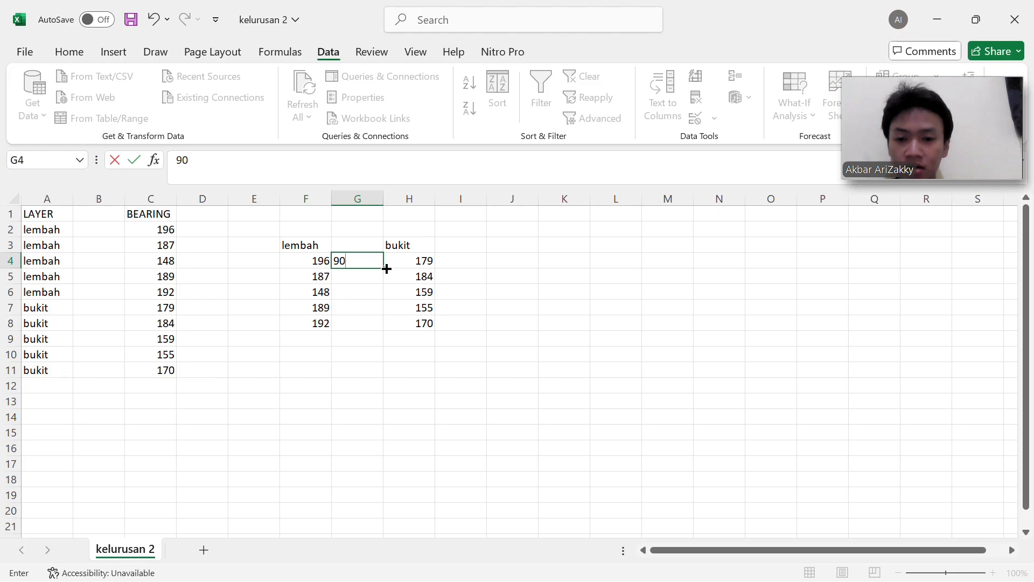
left_click_drag(385, 268, 381, 337)
left_click(466, 264)
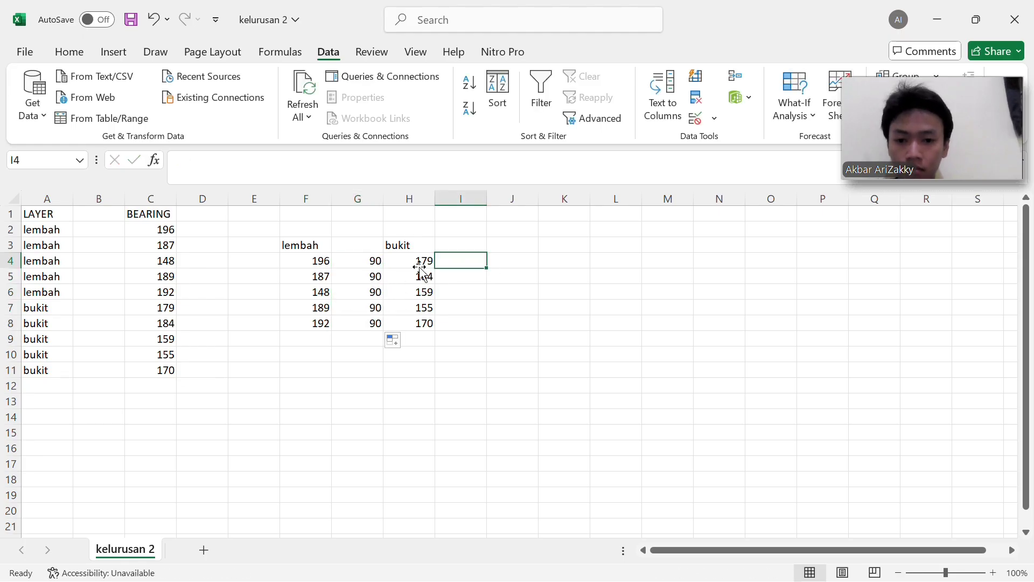
Step: Copy the 90 values from G4:G8 to I4:I8 beside the bukit bearings
left_click(371, 265)
left_click_drag(371, 265, 375, 323)
key("ctrl+c")
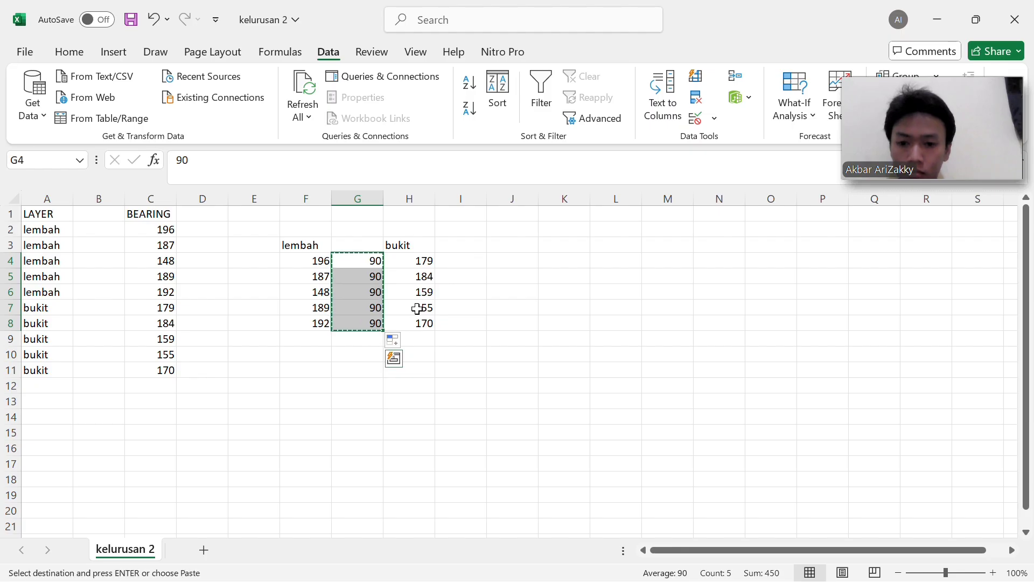
left_click(473, 260)
key("ctrl+v")
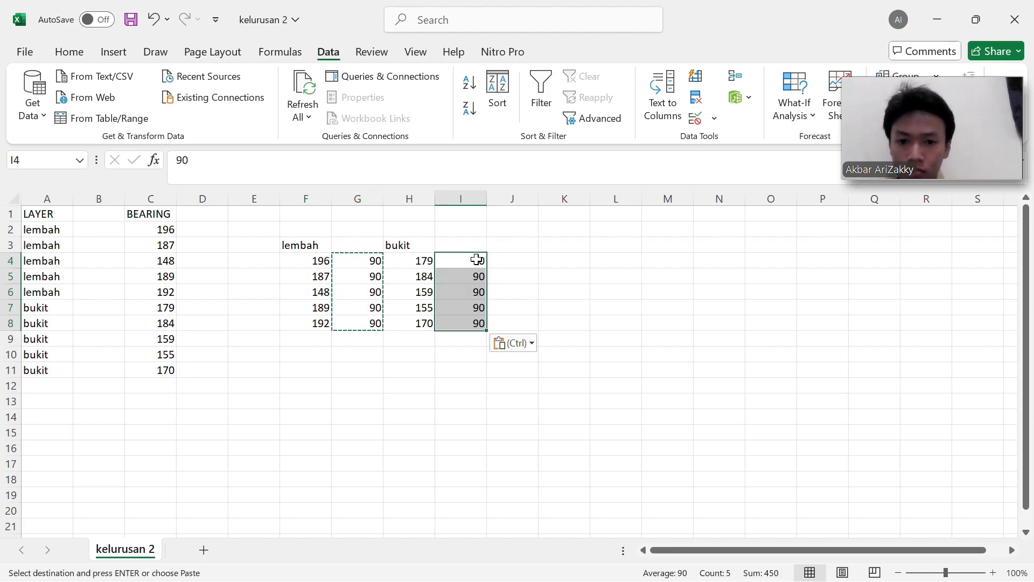
left_click(562, 295)
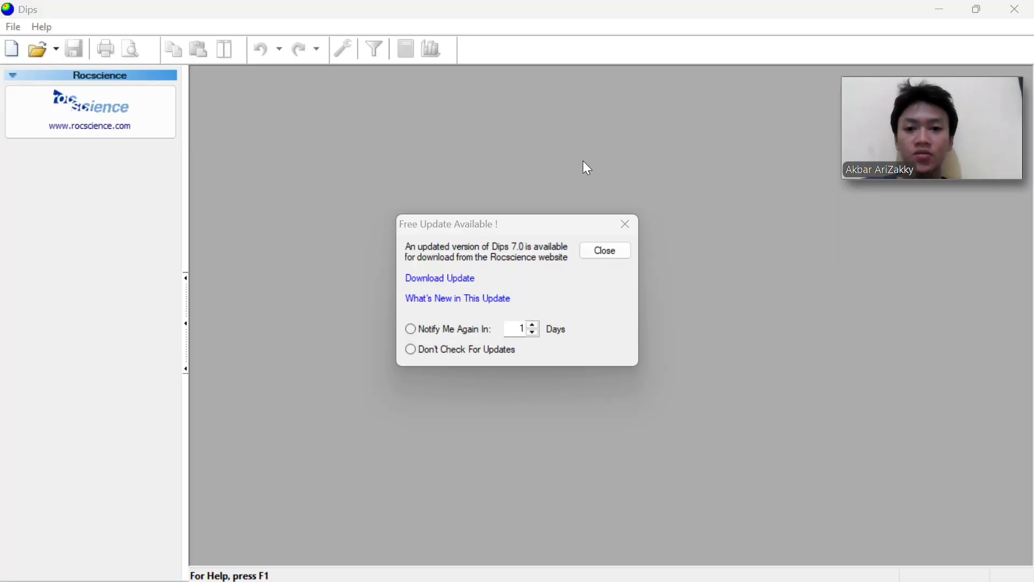
Step: In Dips, dismiss the update notice, create a new project and set its Global Orientation Format to Strike (Right) / Dip
left_click(600, 251)
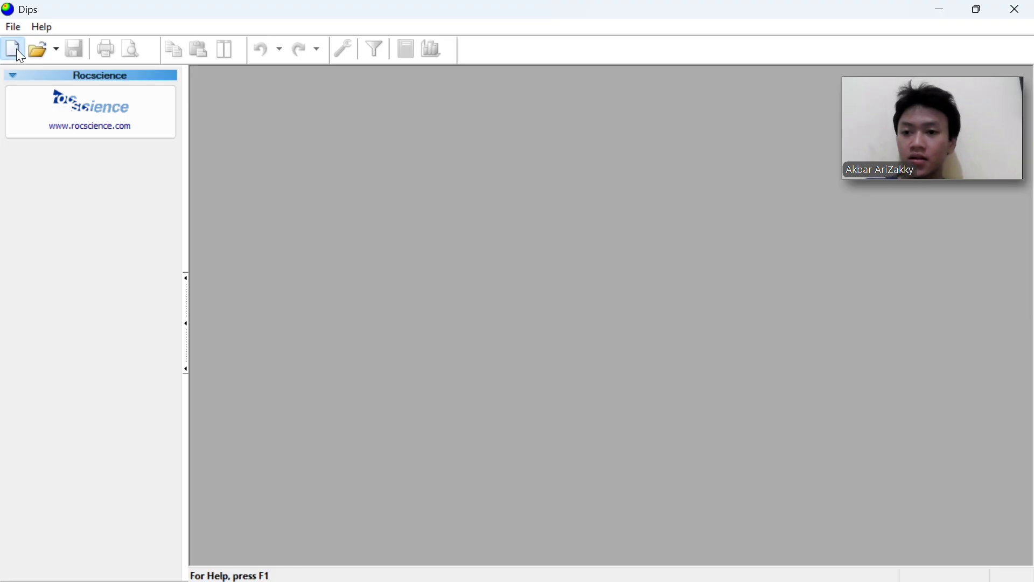
left_click(17, 48)
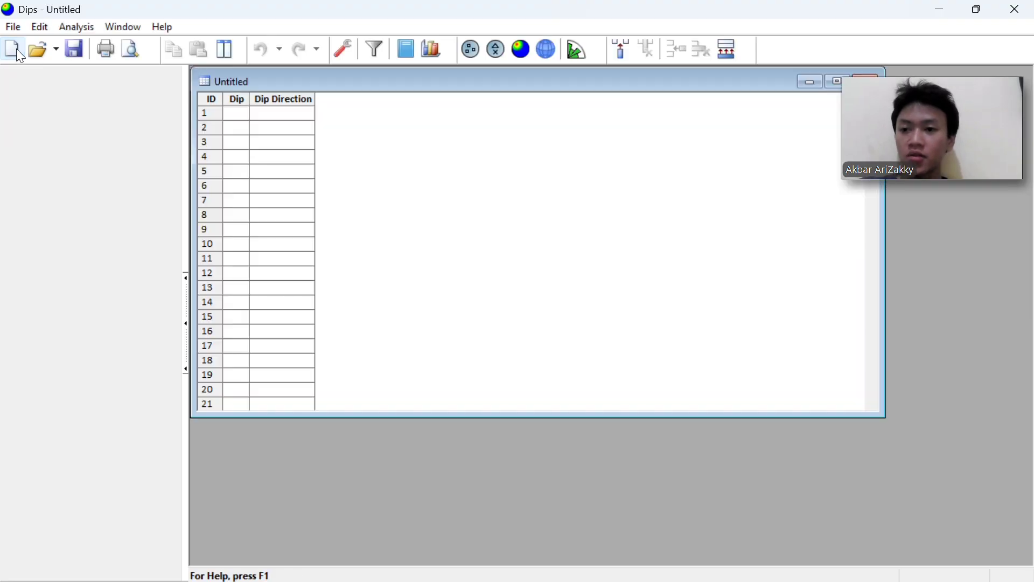
left_click(345, 51)
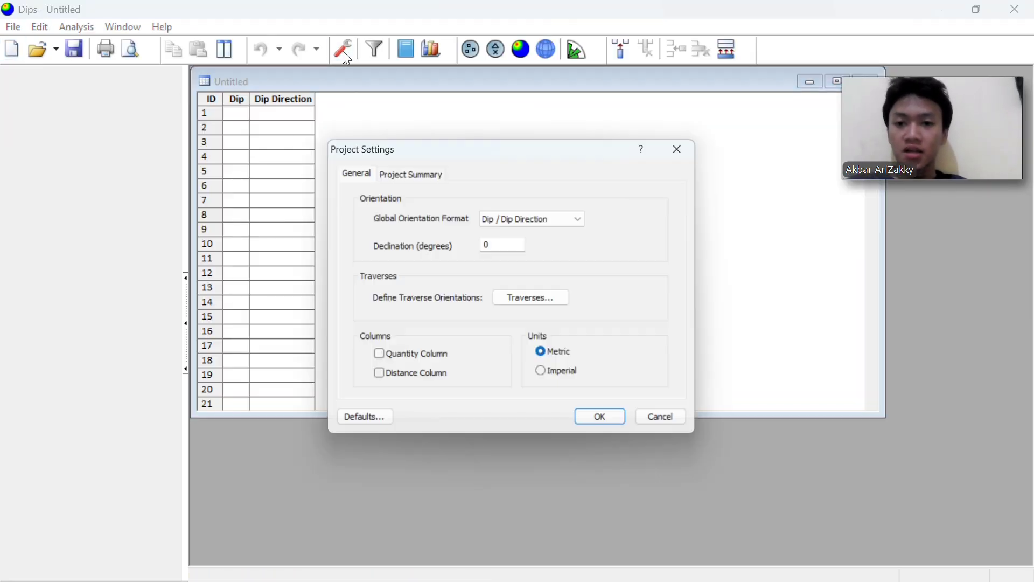
left_click(560, 222)
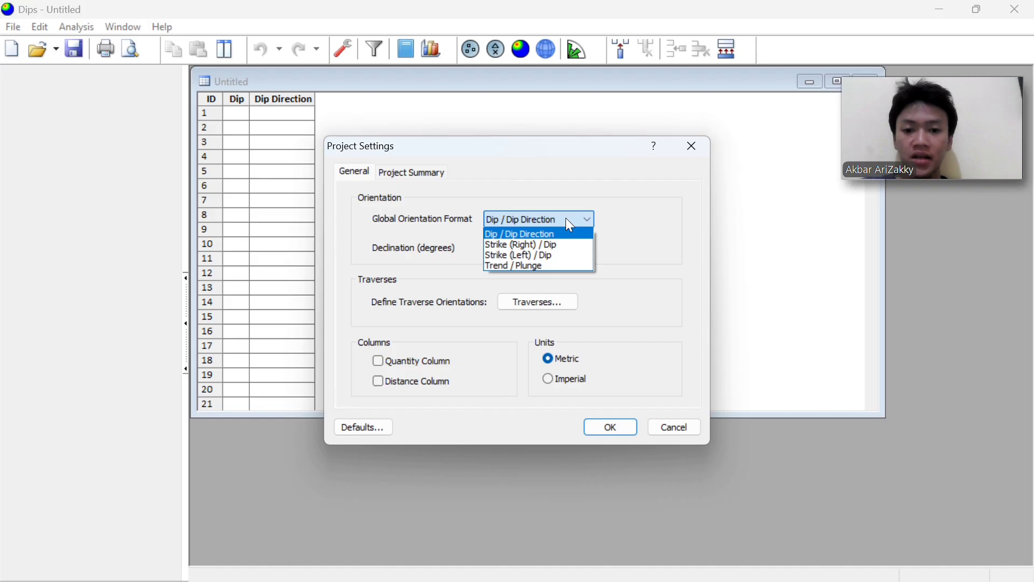
left_click(534, 245)
left_click(612, 426)
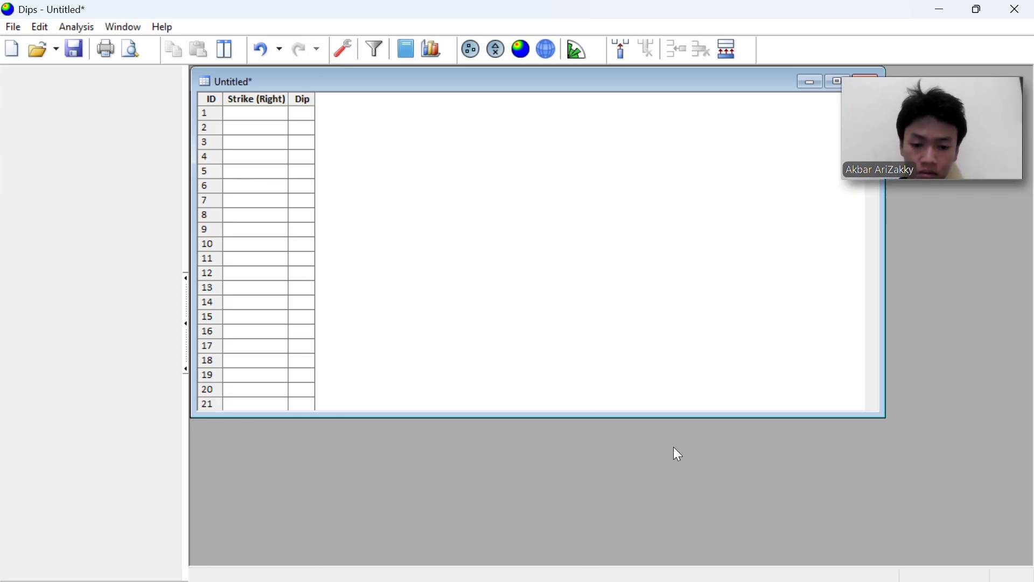
Step: Switch back to the kelurusan 2 workbook in Excel and copy the lembah bearings with their 90 values from F4:G8
left_click(586, 581)
key("super")
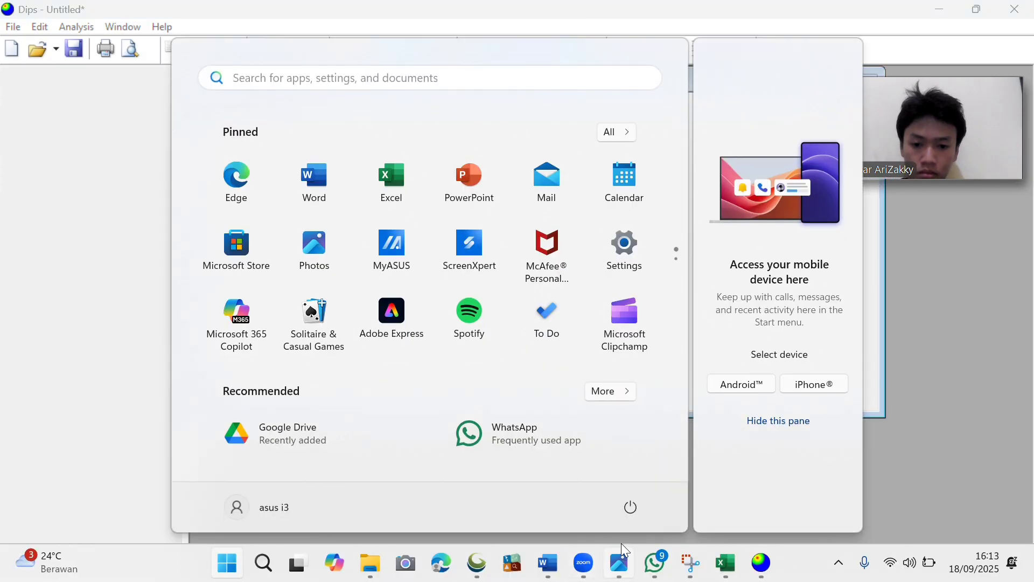
key("super")
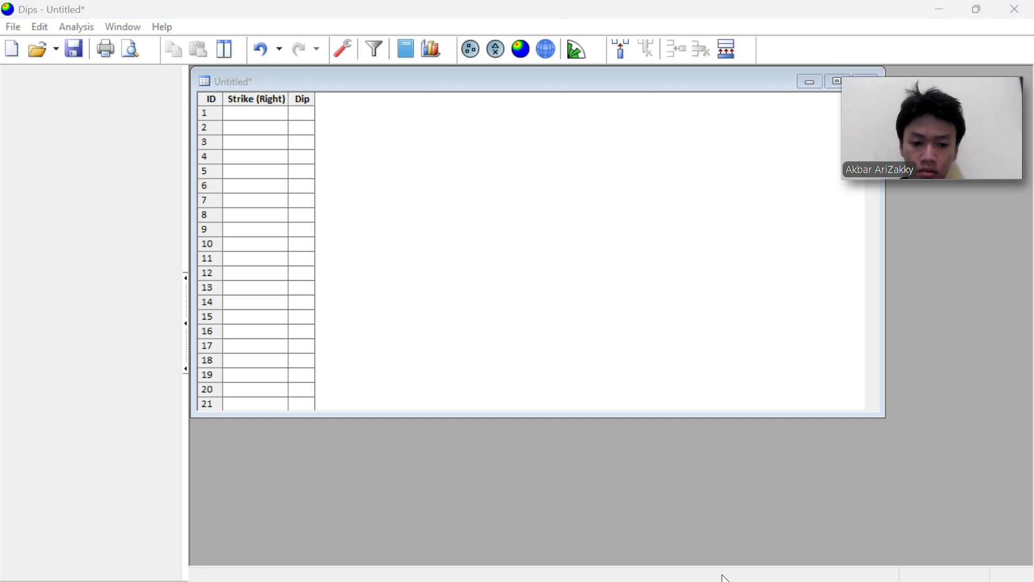
key("super")
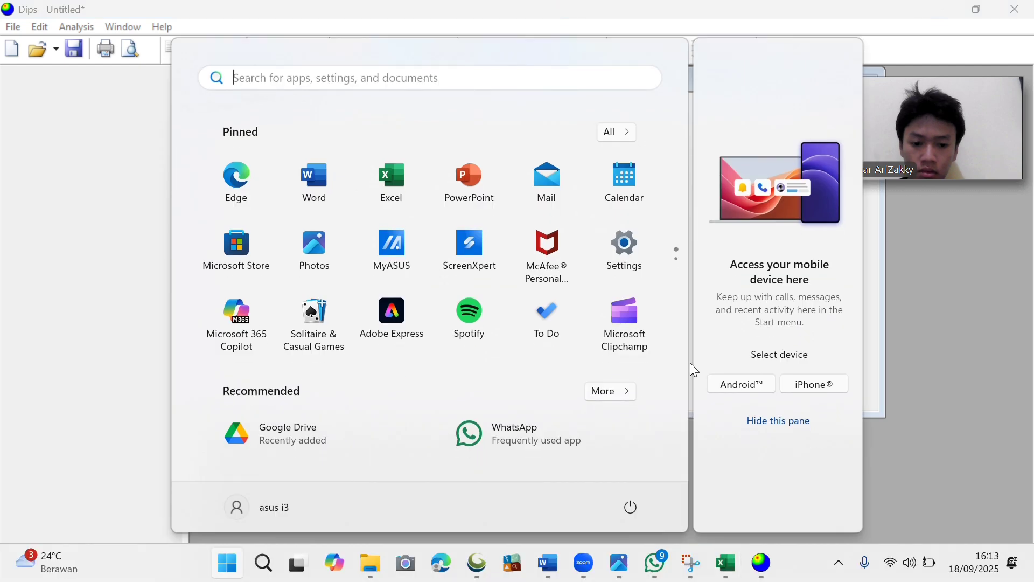
left_click(736, 569)
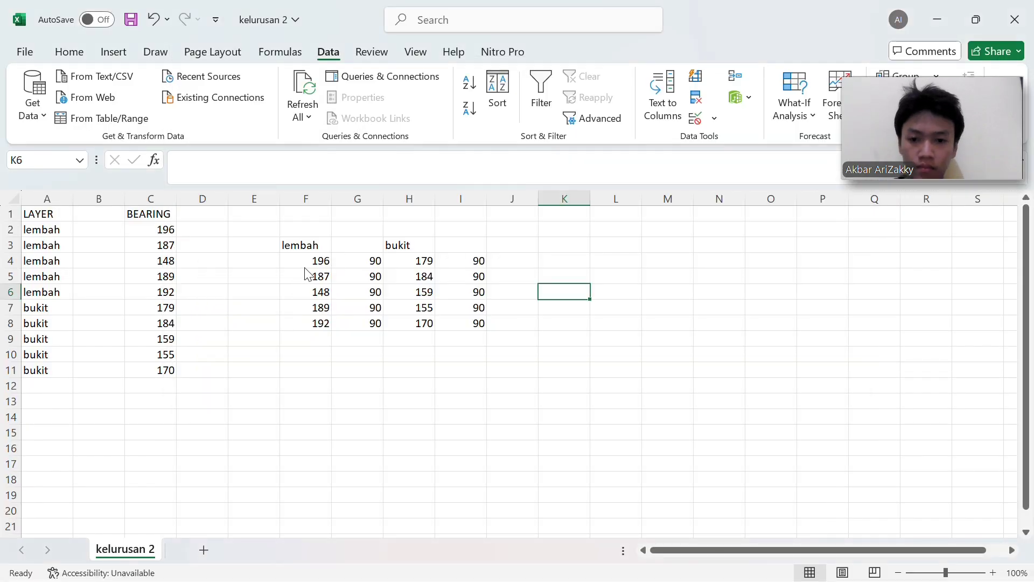
left_click_drag(302, 261, 350, 327)
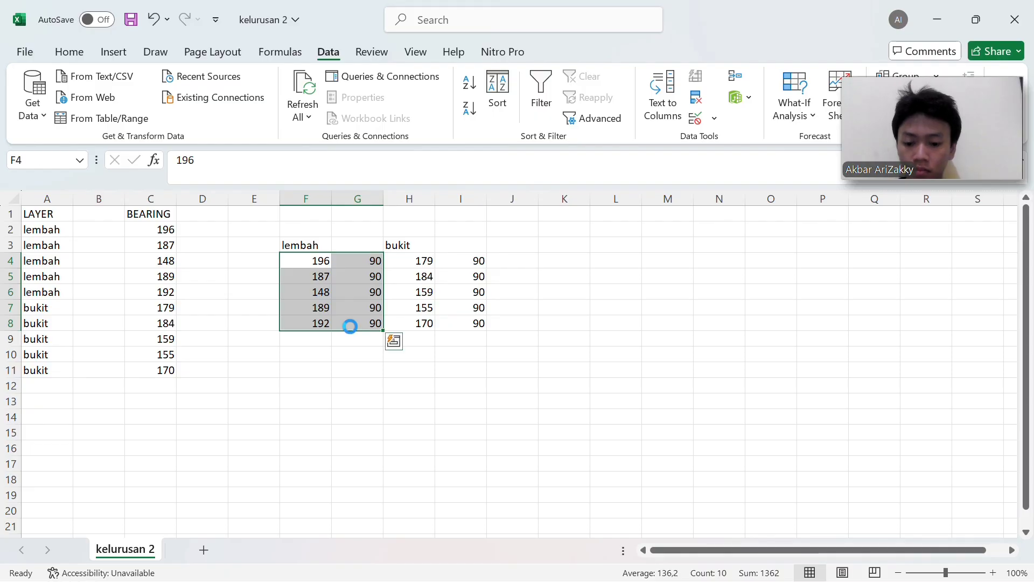
key("ctrl+c")
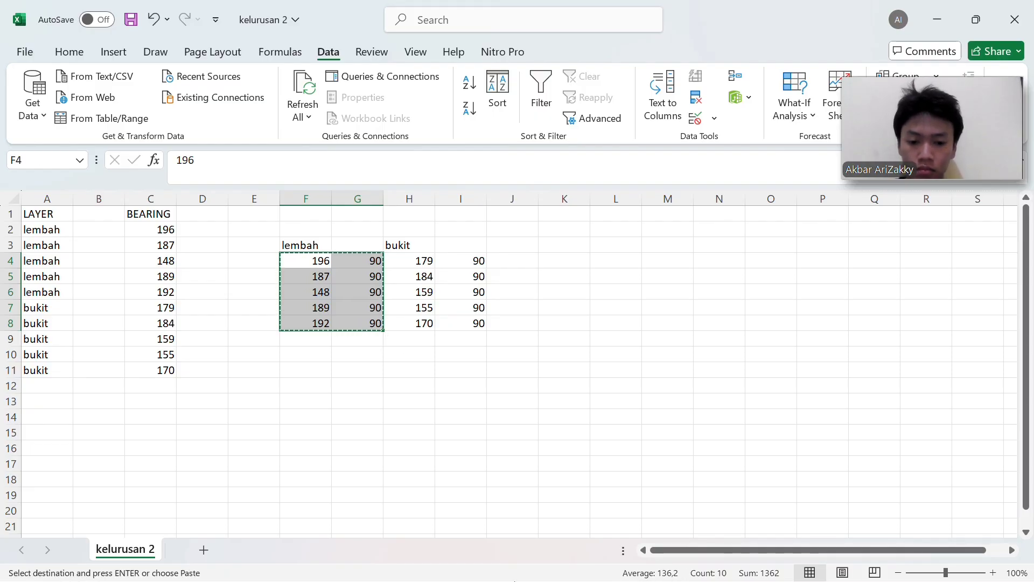
Step: Paste the copied lembah data into the untitled Dips table from row 1 of Strike (Right), and generate a rosette plot
key("super")
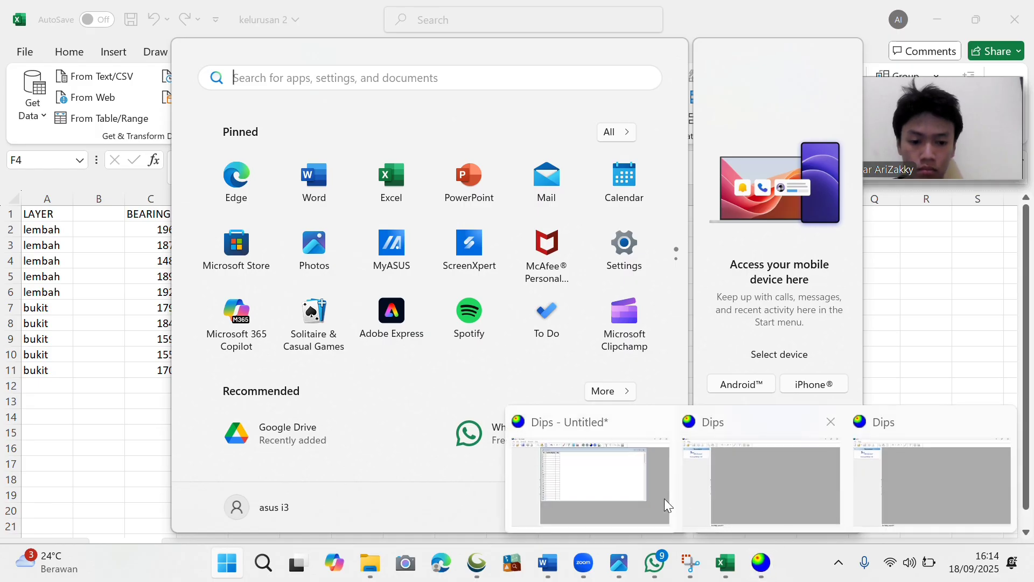
left_click(664, 499)
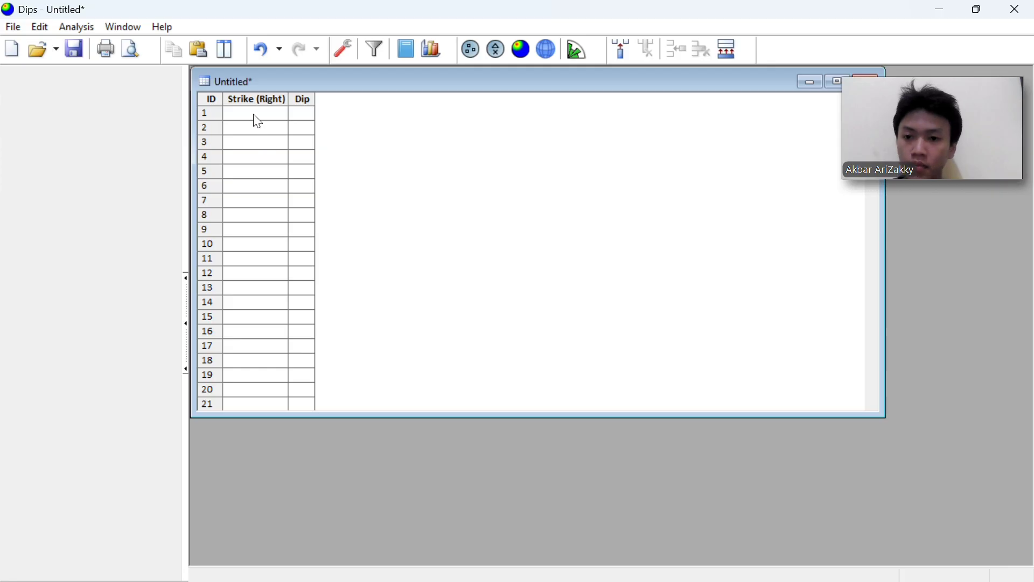
left_click(256, 116)
key("ctrl+v")
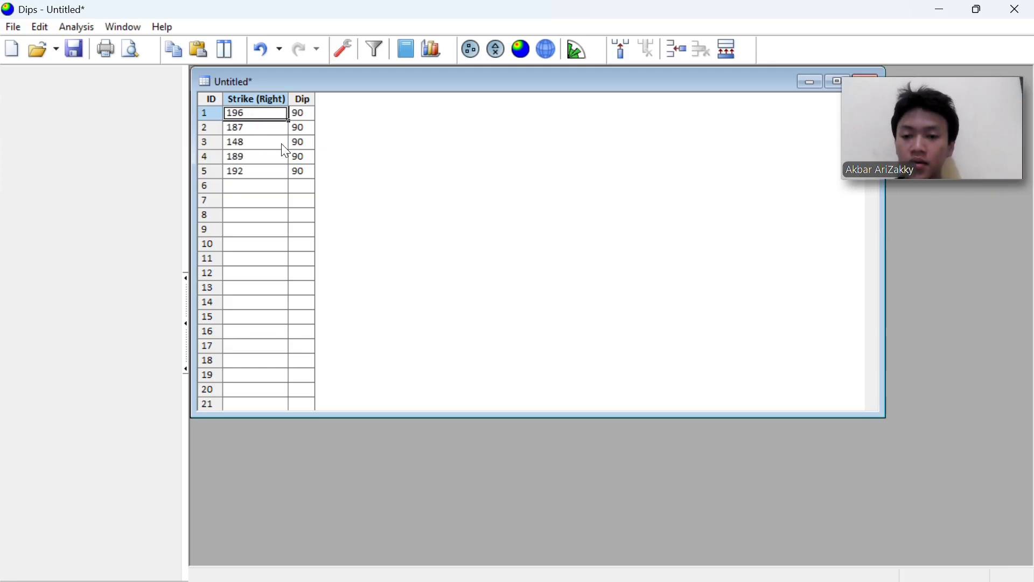
left_click(581, 59)
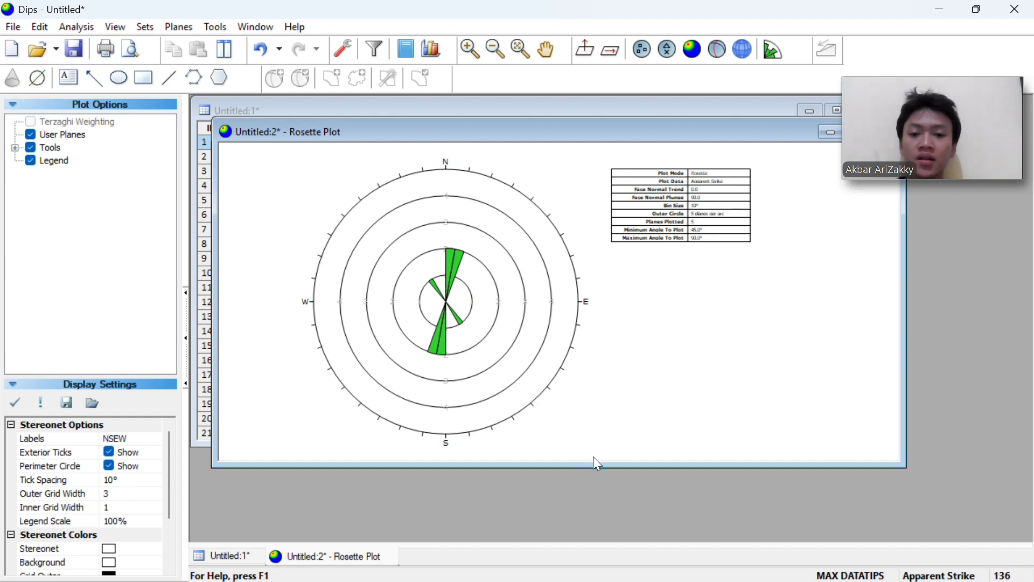
Step: Change the Rosette Wedge colour of the lembah rosette plot to red
left_click_drag(173, 461, 163, 502)
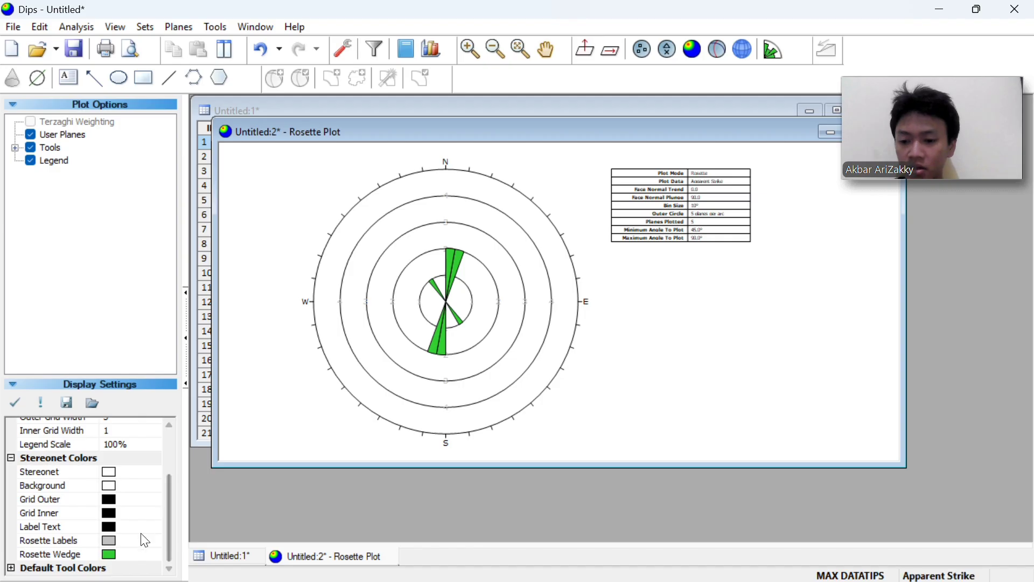
left_click(115, 554)
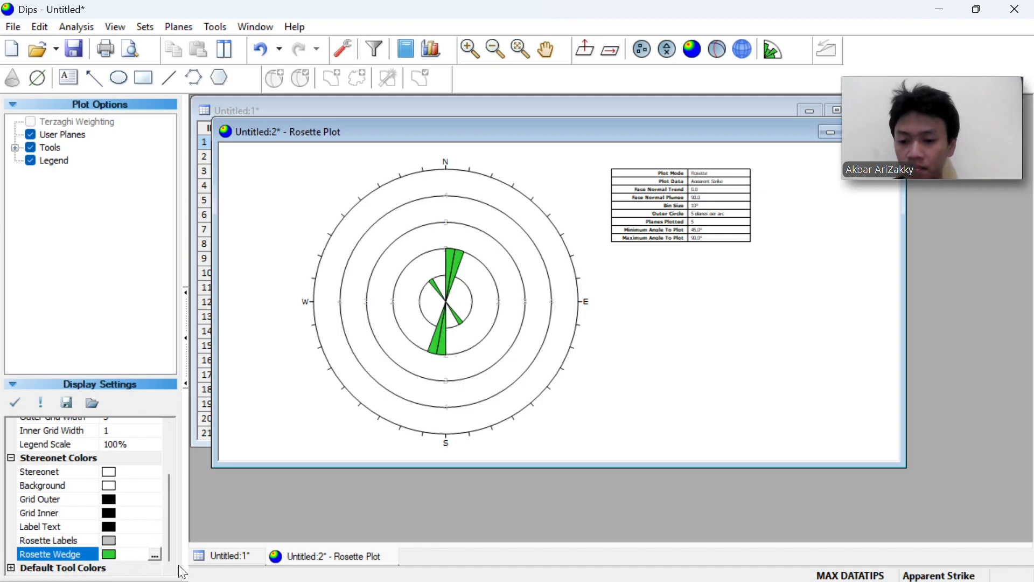
left_click(156, 555)
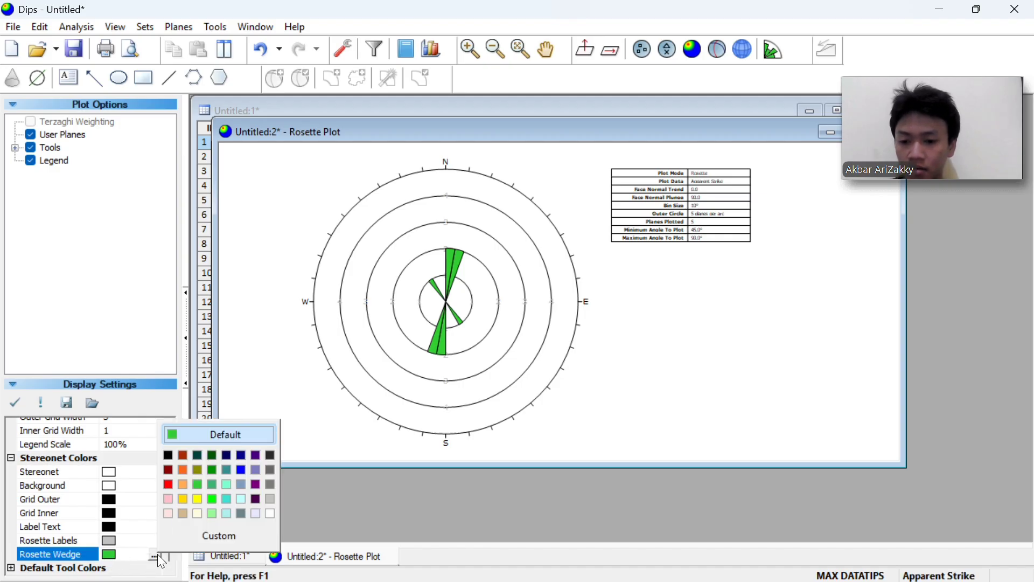
left_click(167, 481)
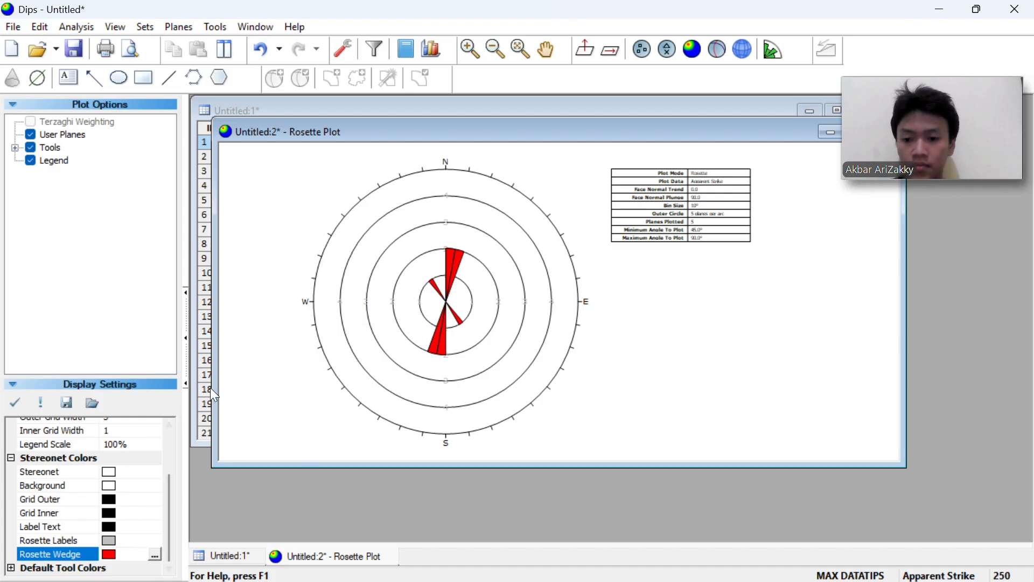
scroll(170, 484, "up", 2)
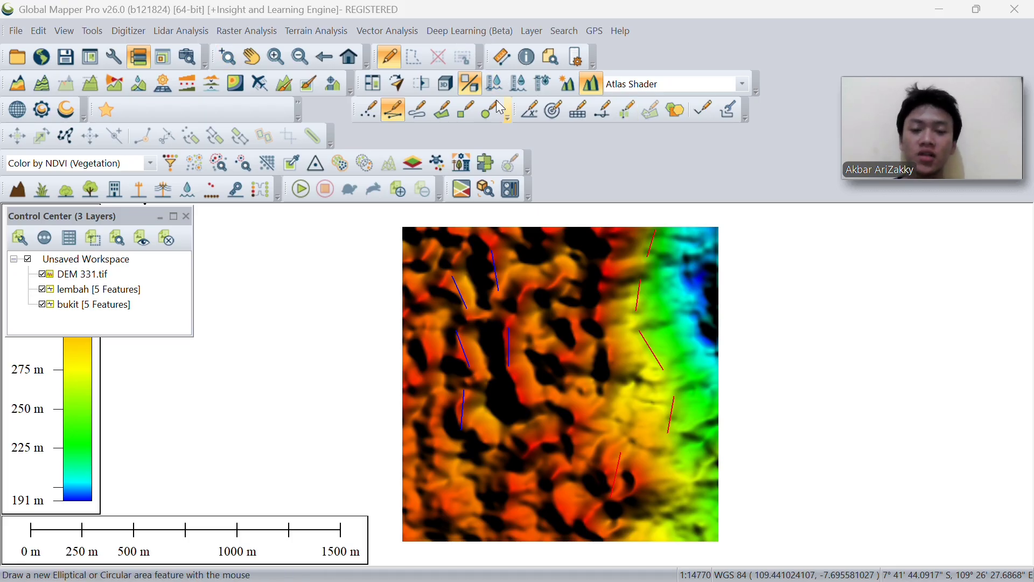
left_click(94, 31)
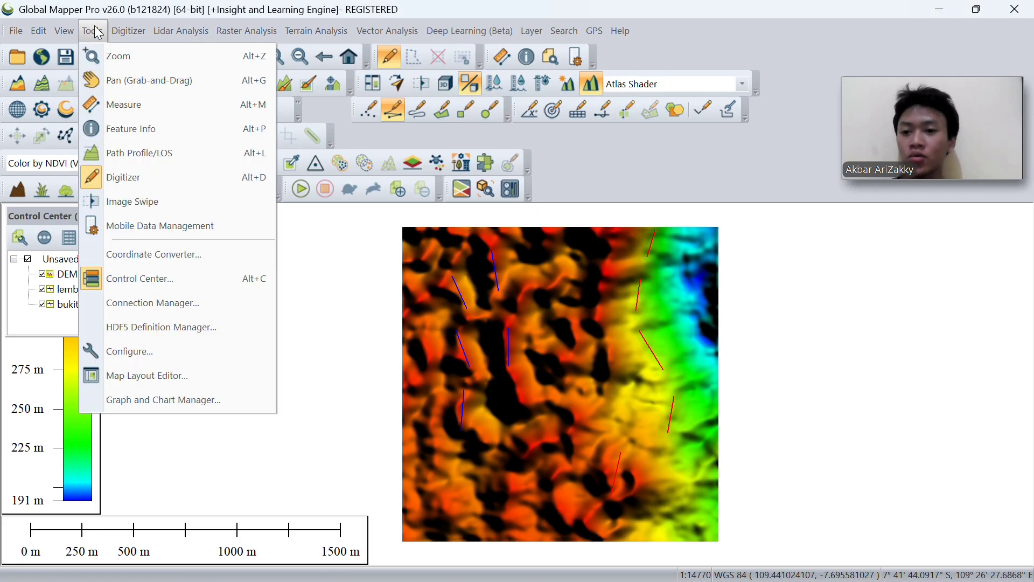
left_click(203, 380)
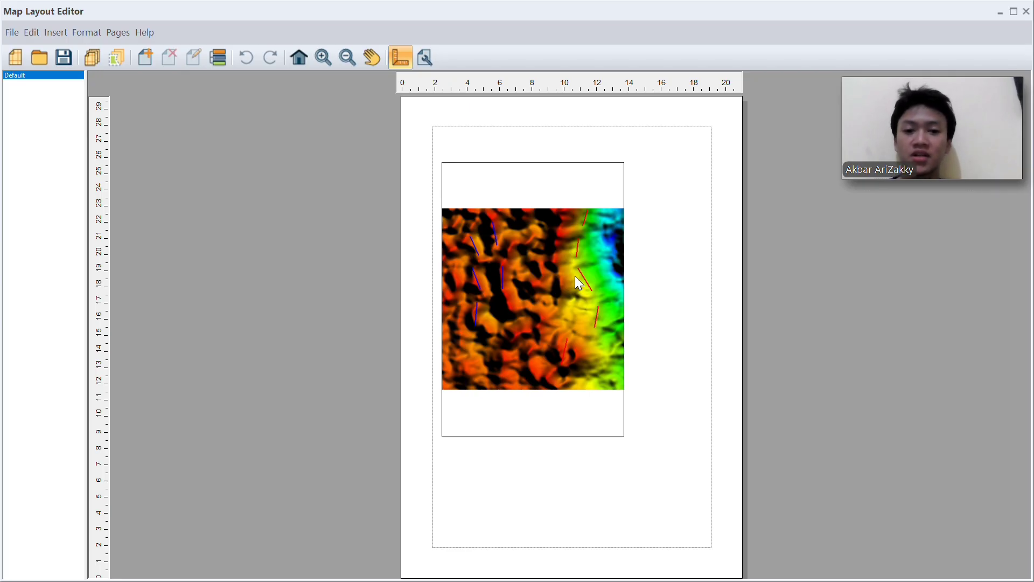
left_click(56, 33)
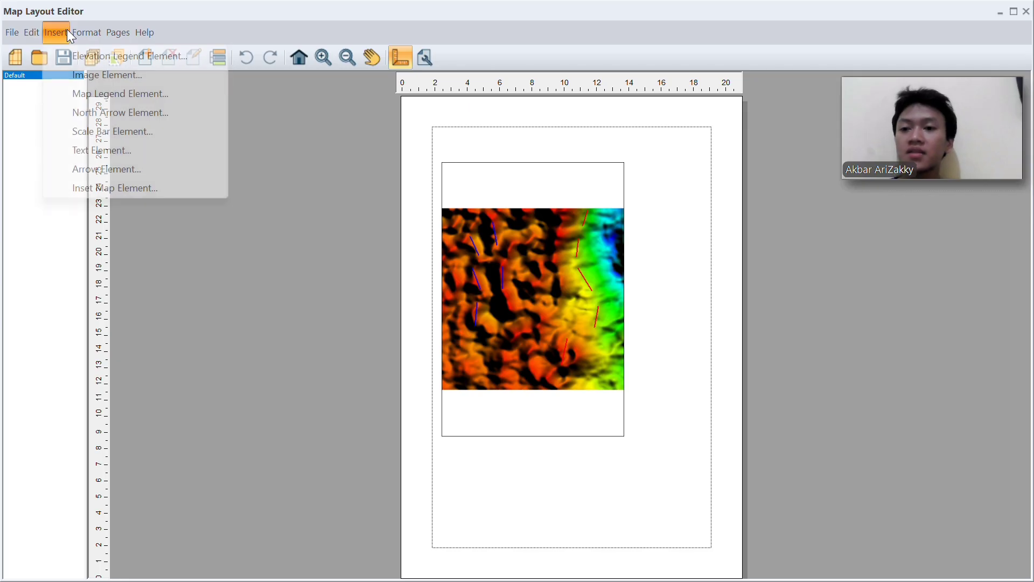
left_click(129, 75)
left_click(617, 216)
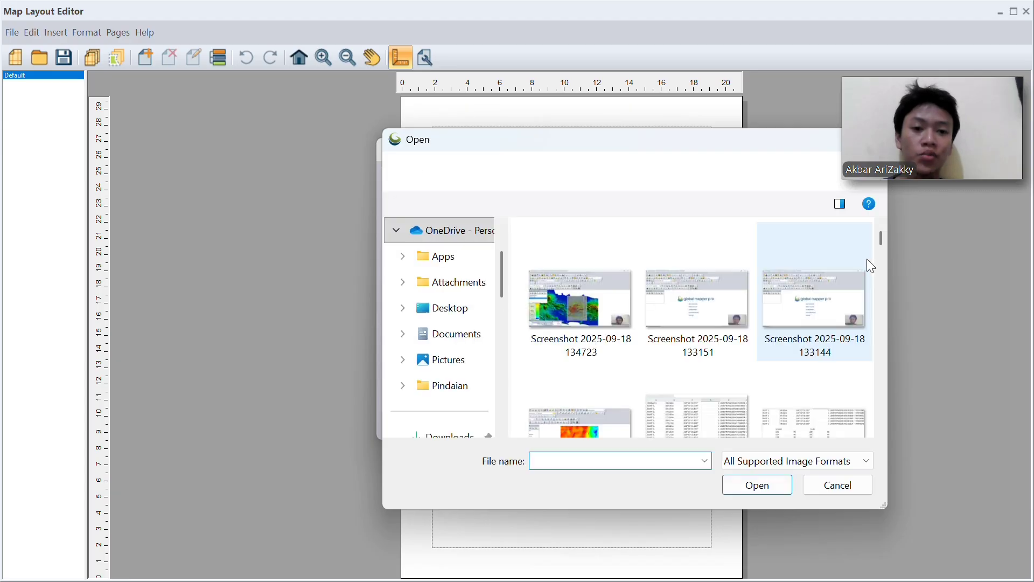
mouse_move(884, 246)
left_mouse_down()
mouse_move(883, 267)
mouse_move(882, 250)
left_mouse_up()
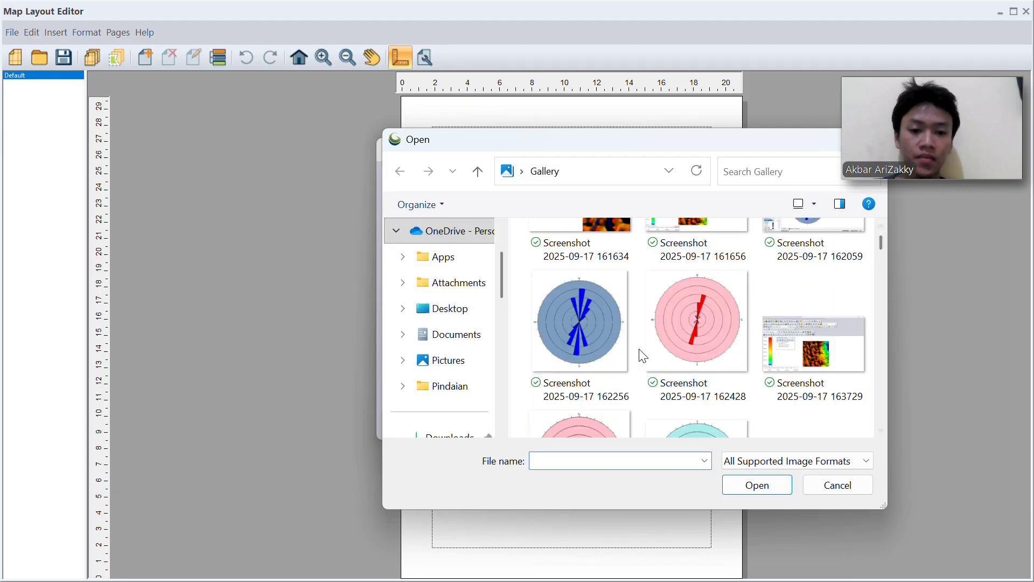
left_click(672, 350)
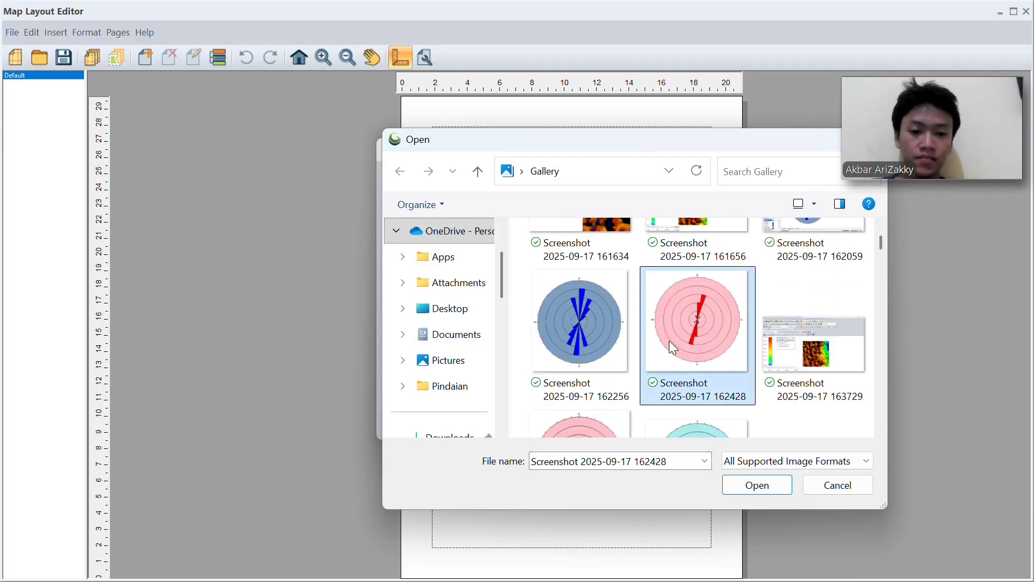
left_click(757, 485)
left_click(508, 429)
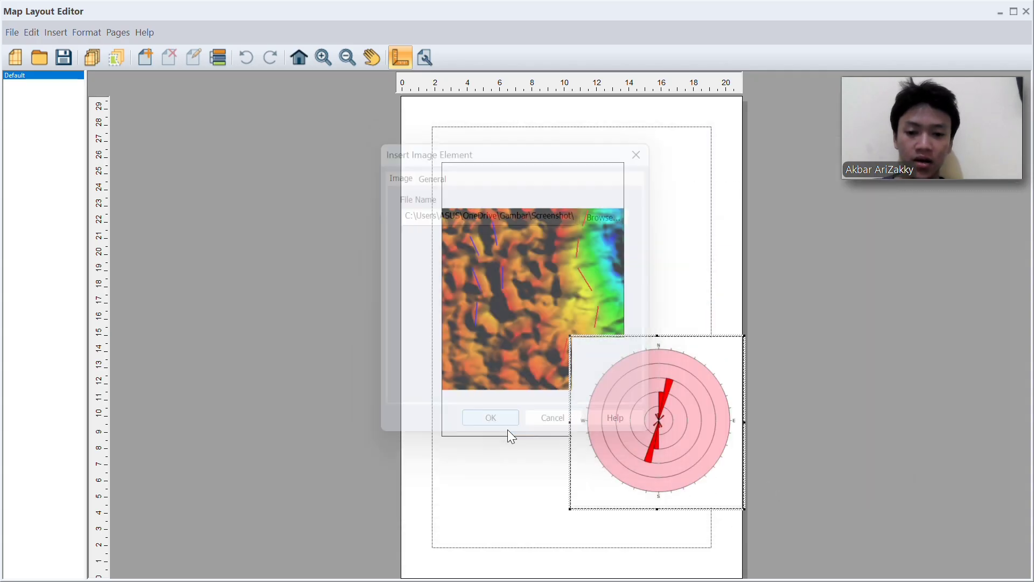
Step: Shrink the pink rosette image and place it below the DEM map near the lower-left page margin
left_click_drag(671, 400, 561, 444)
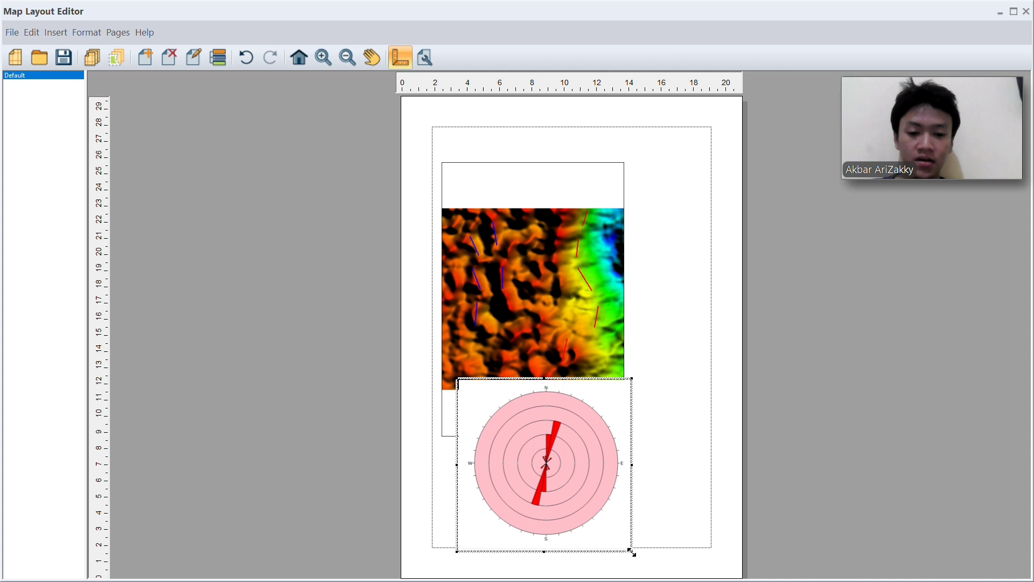
left_click_drag(632, 551, 568, 512)
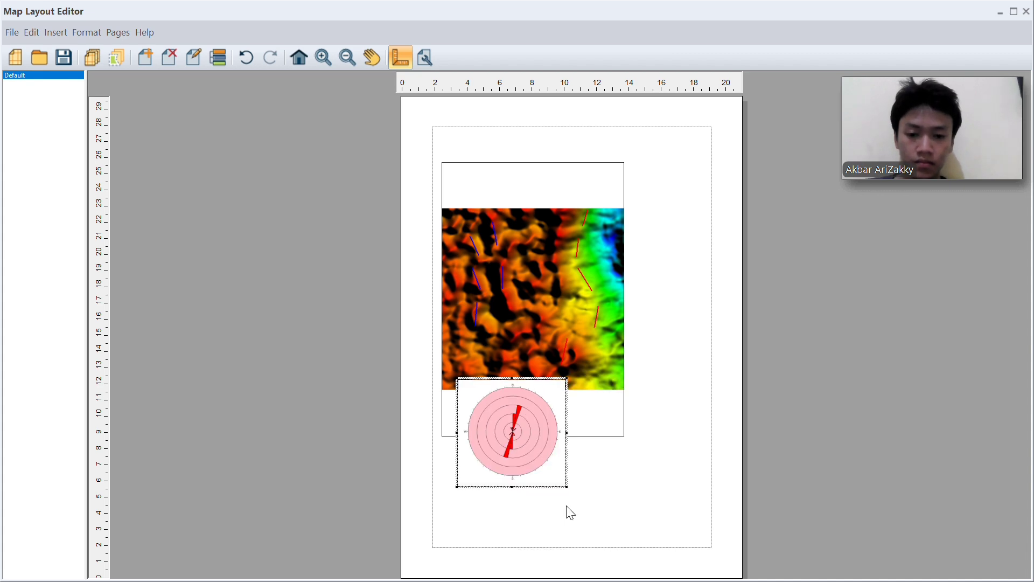
left_click_drag(545, 464, 532, 496)
left_click(656, 490)
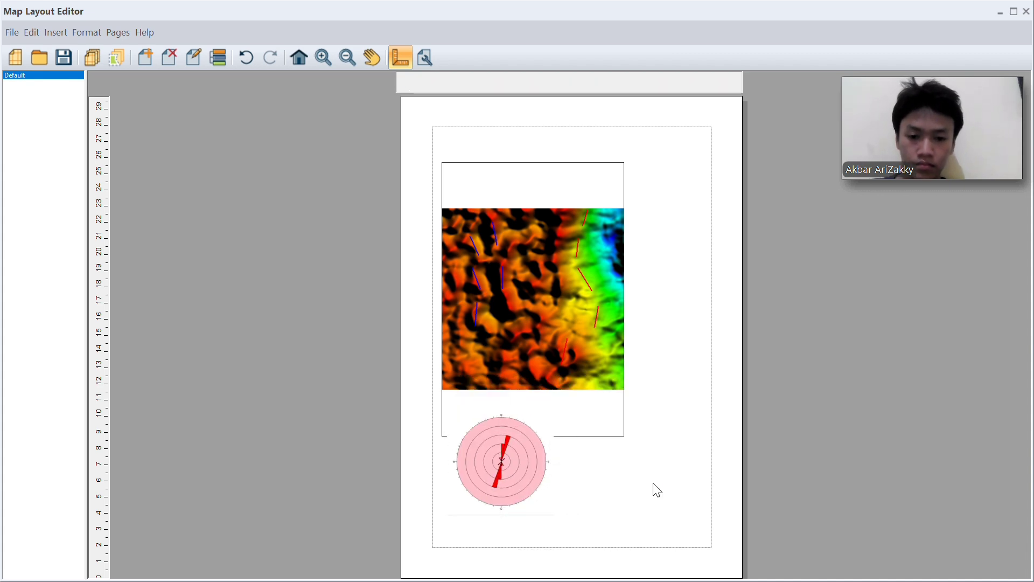
right_click(597, 370)
left_click(705, 326)
left_click(706, 326)
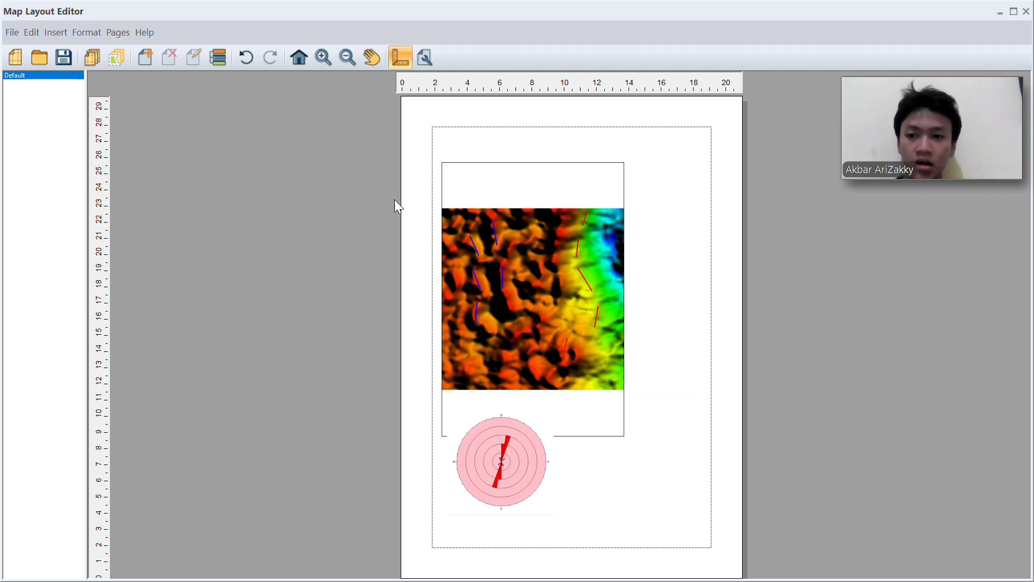
Step: Insert an elevation legend in statute feet covering the data extents and place it along the map's right edge
left_click(67, 33)
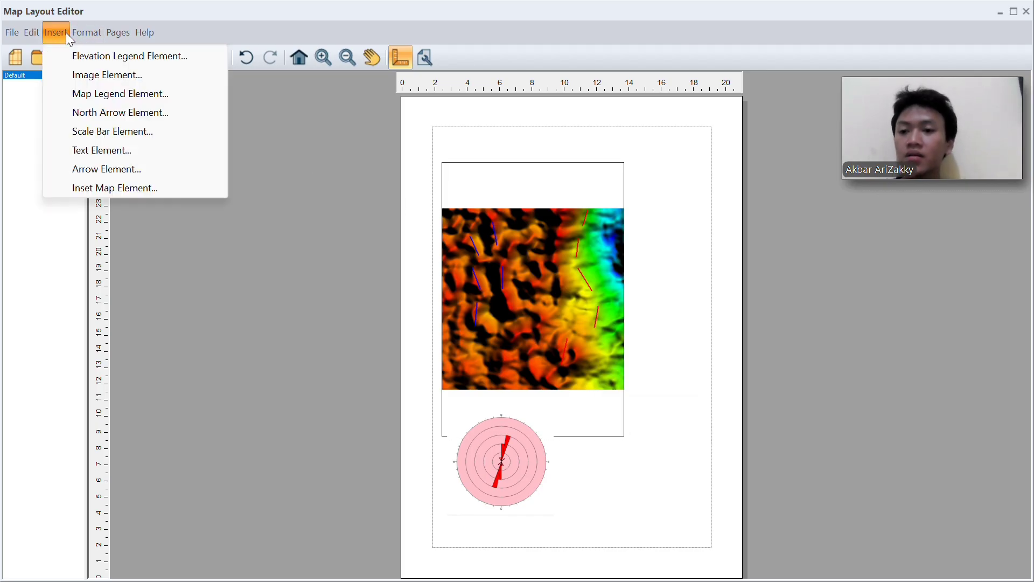
left_click(100, 52)
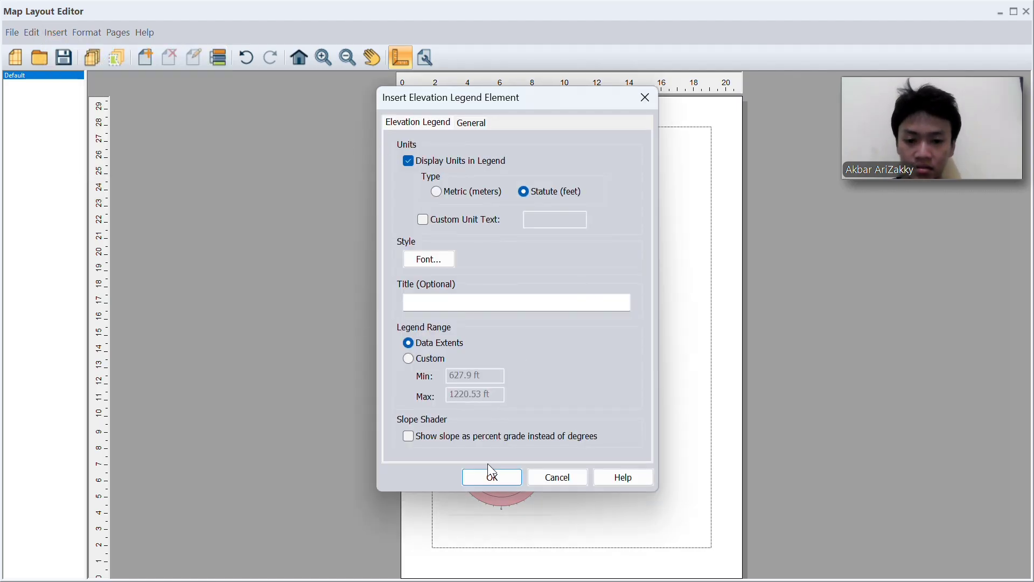
left_click(488, 477)
left_click_drag(579, 391, 630, 261)
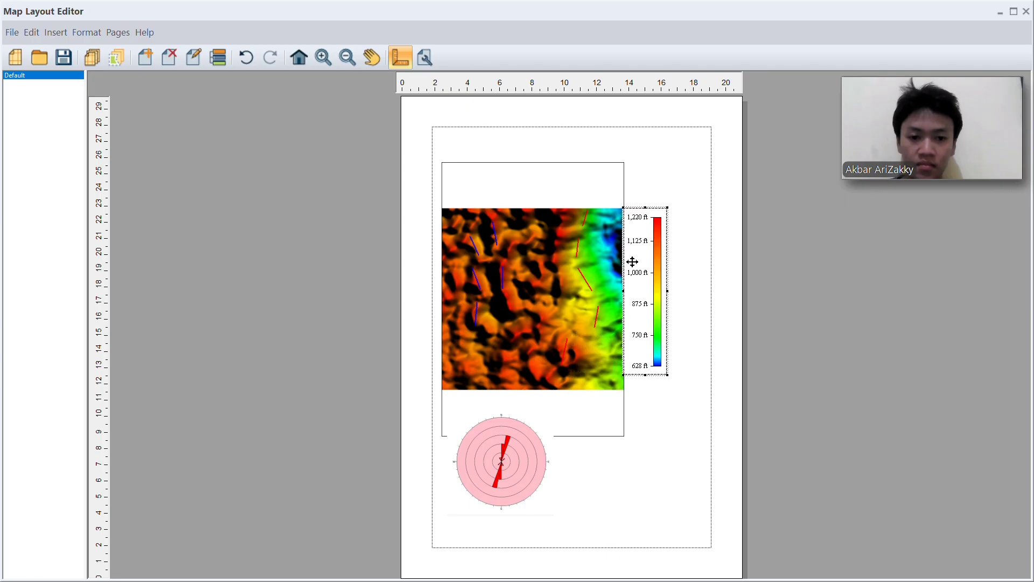
Step: Insert a north arrow with the North Arrow - Star symbol and place it above the elevation legend
left_click(65, 38)
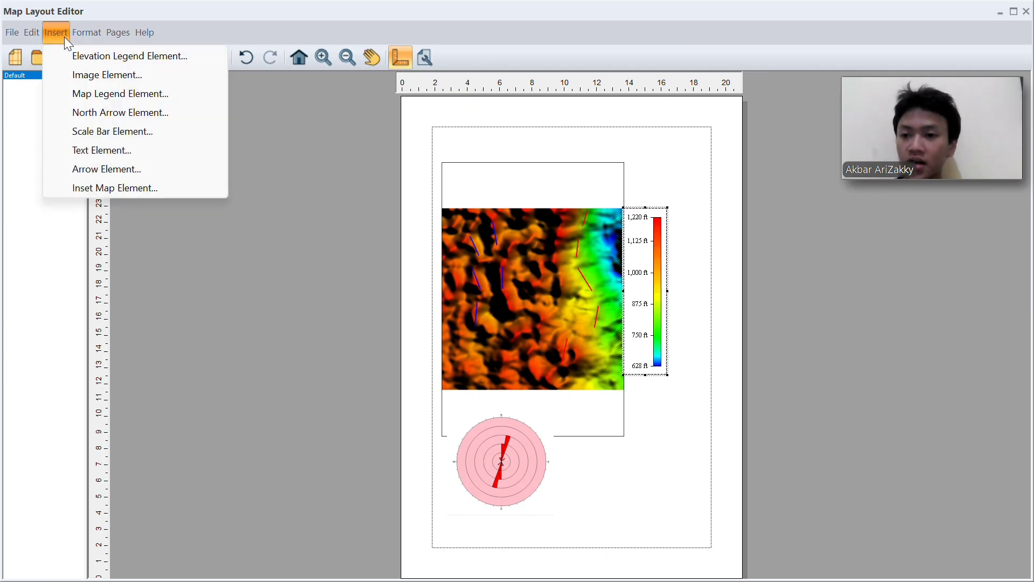
left_click(150, 111)
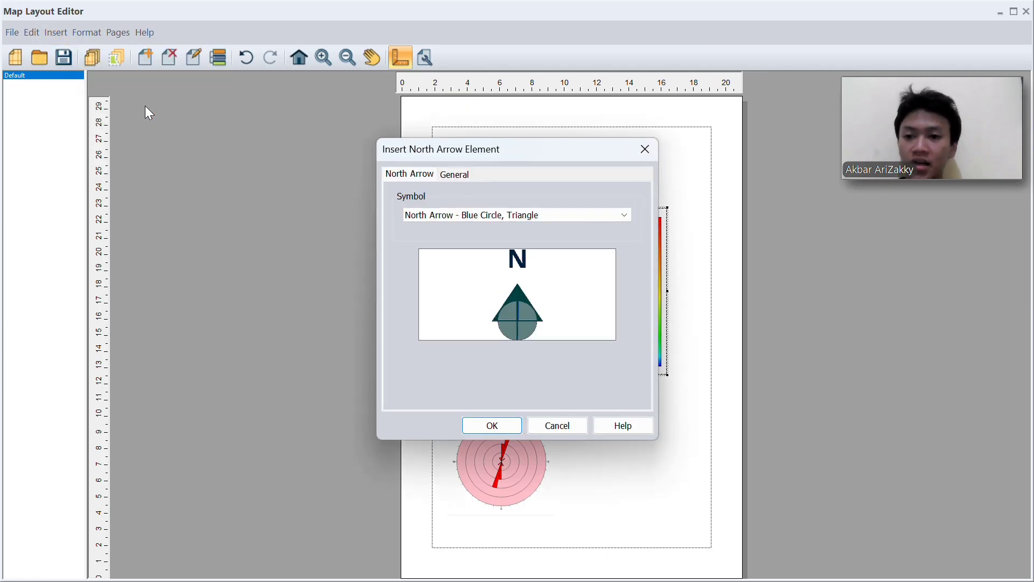
left_click(594, 213)
left_click(487, 331)
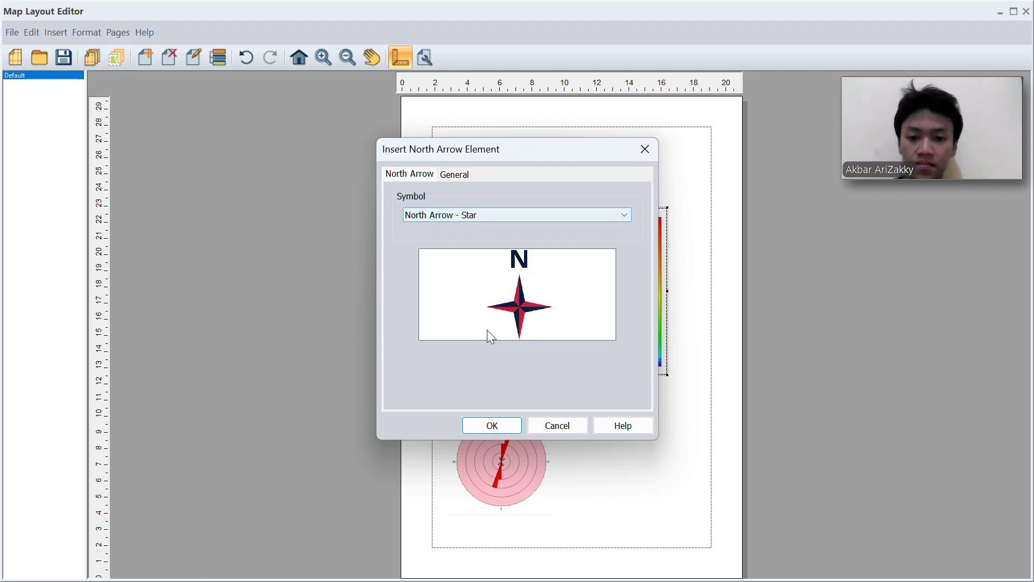
left_click(492, 425)
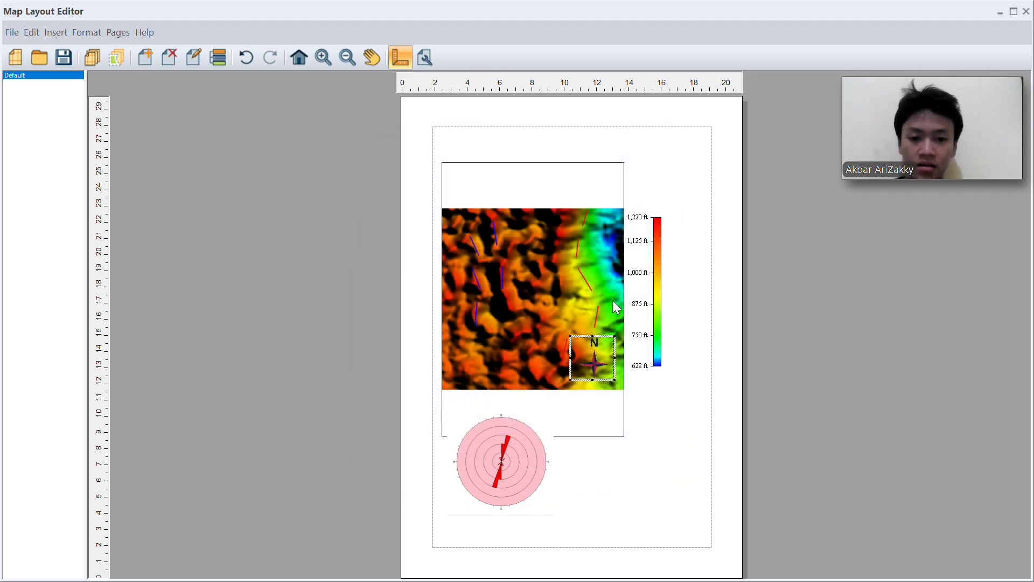
left_click_drag(594, 347, 670, 178)
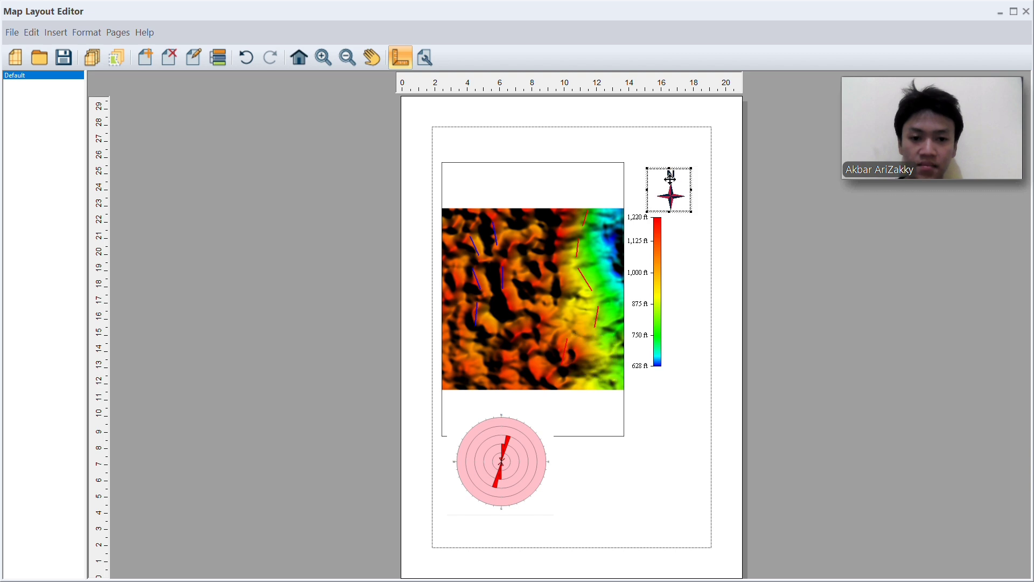
Step: Insert a scale bar with automatic tick spacing and labels, and place it just below the elevation legend
left_click(60, 28)
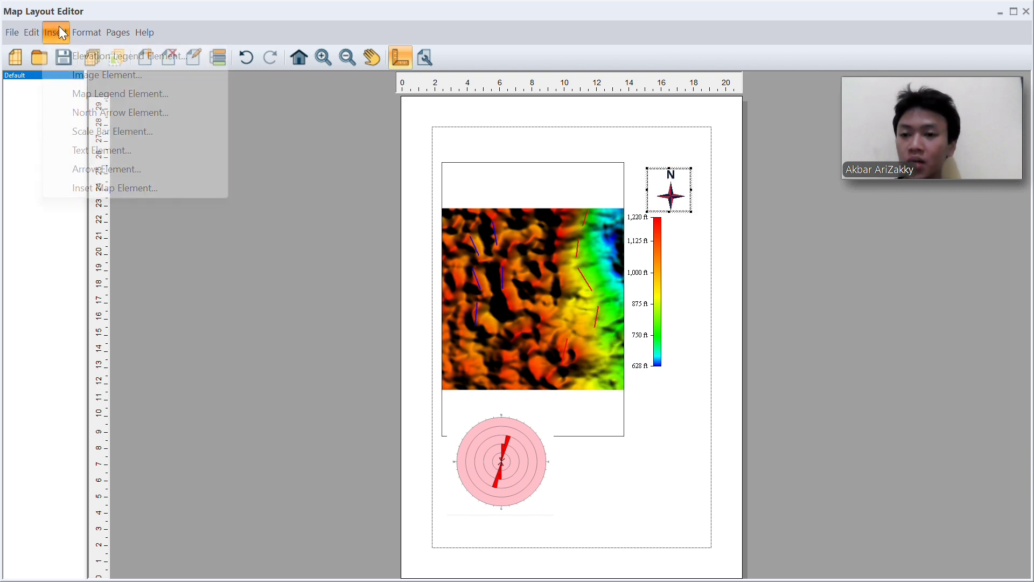
left_click(142, 131)
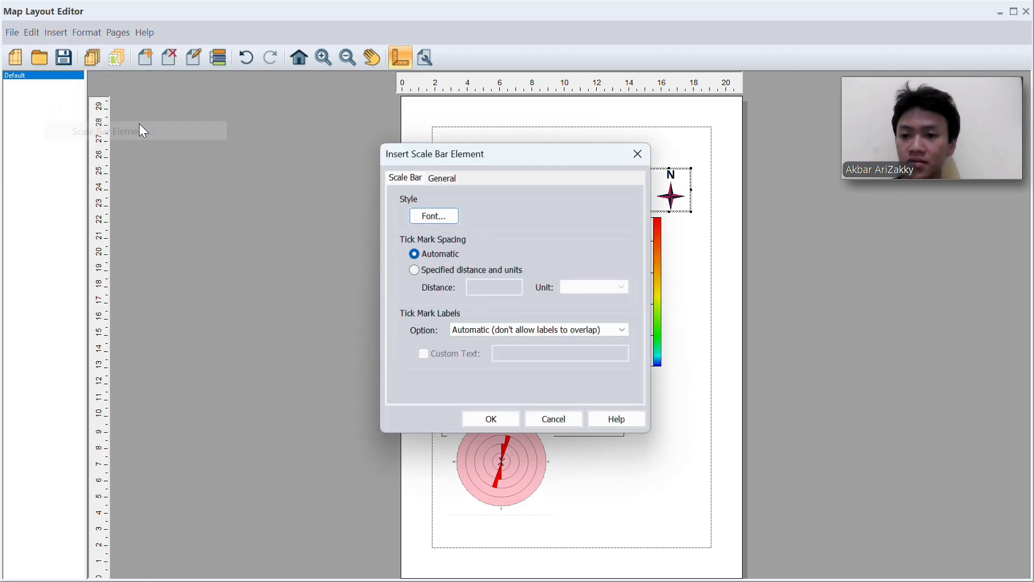
left_click(491, 426)
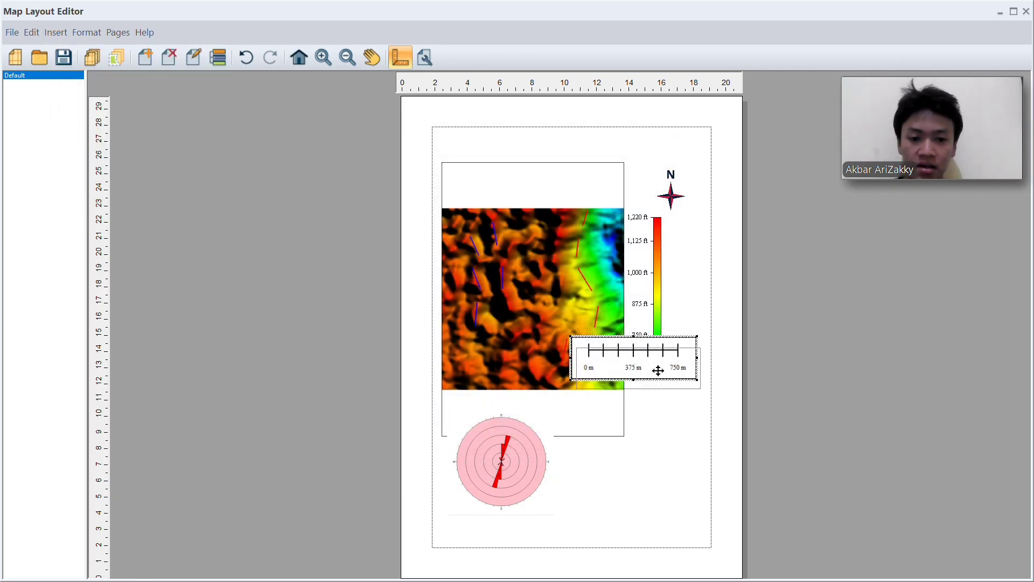
left_click_drag(659, 371, 684, 399)
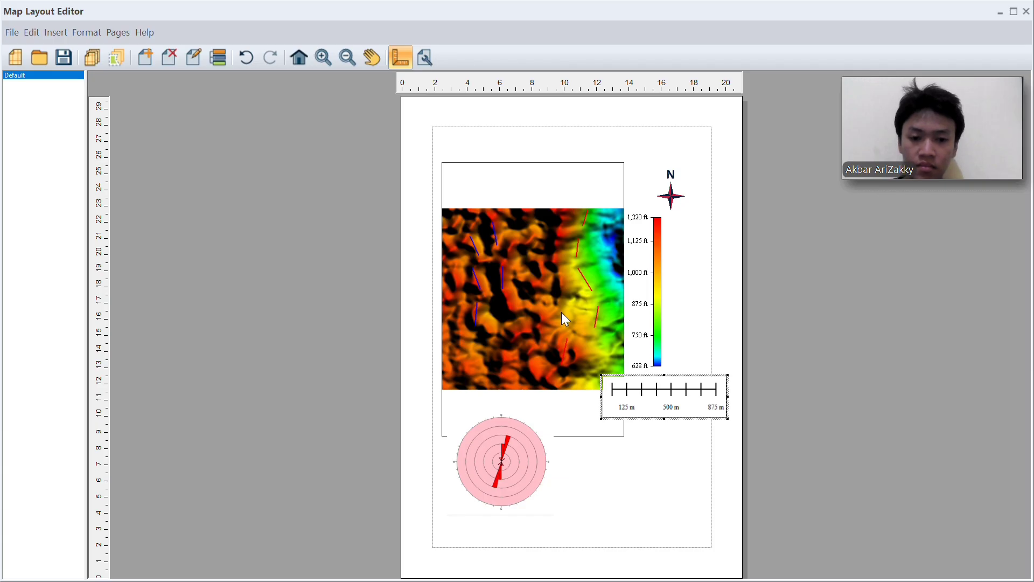
Step: Create a text element reading "disusun oleh:" with the author's full name on the second line
left_click(53, 31)
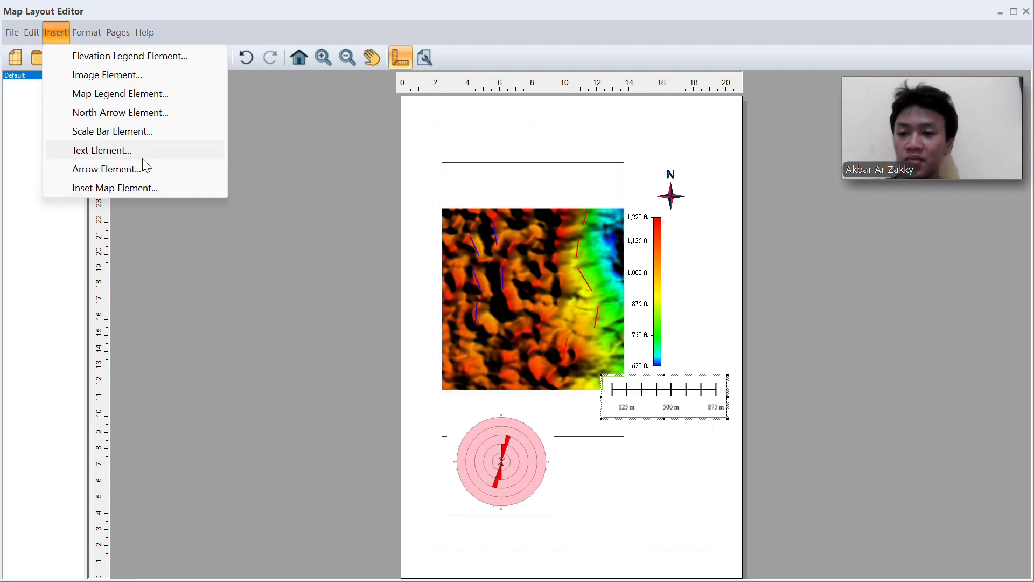
left_click(122, 153)
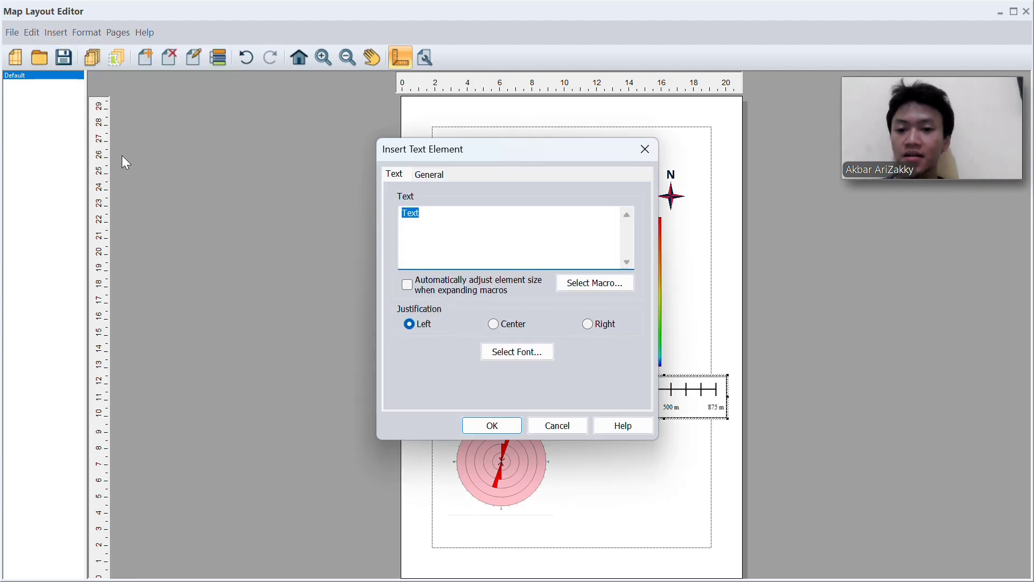
key("BackSpace")
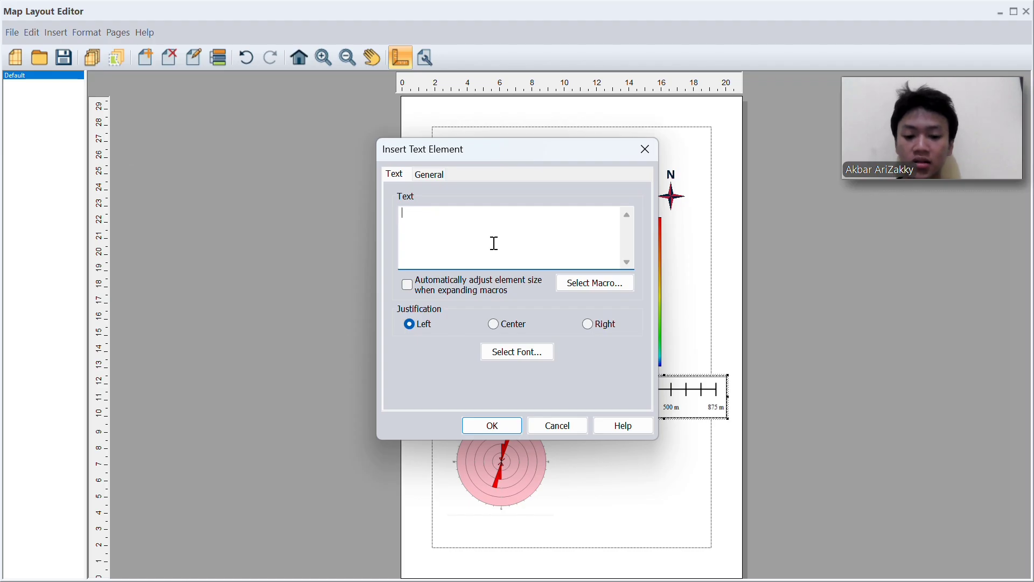
type("di")
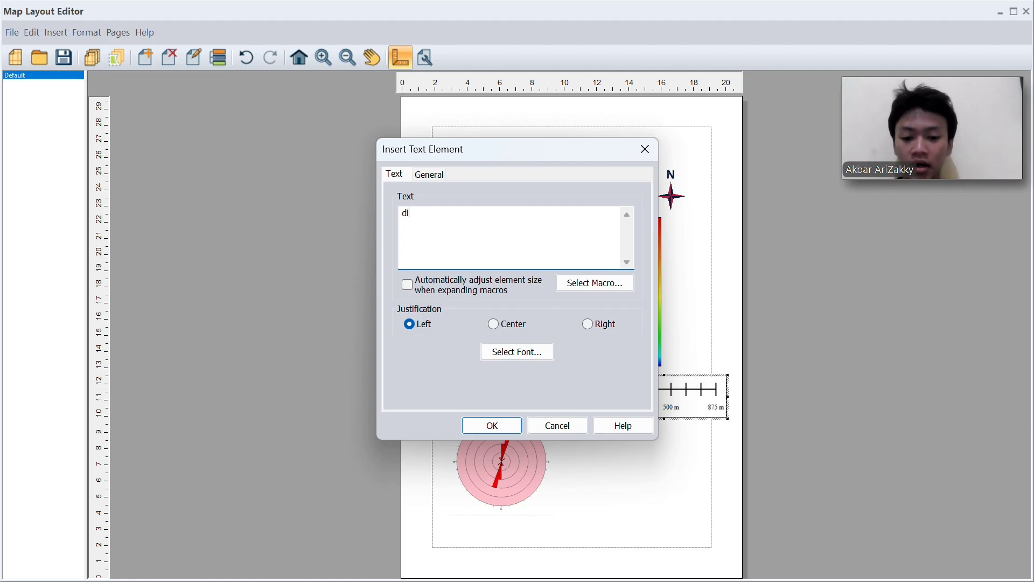
type("susun oleh")
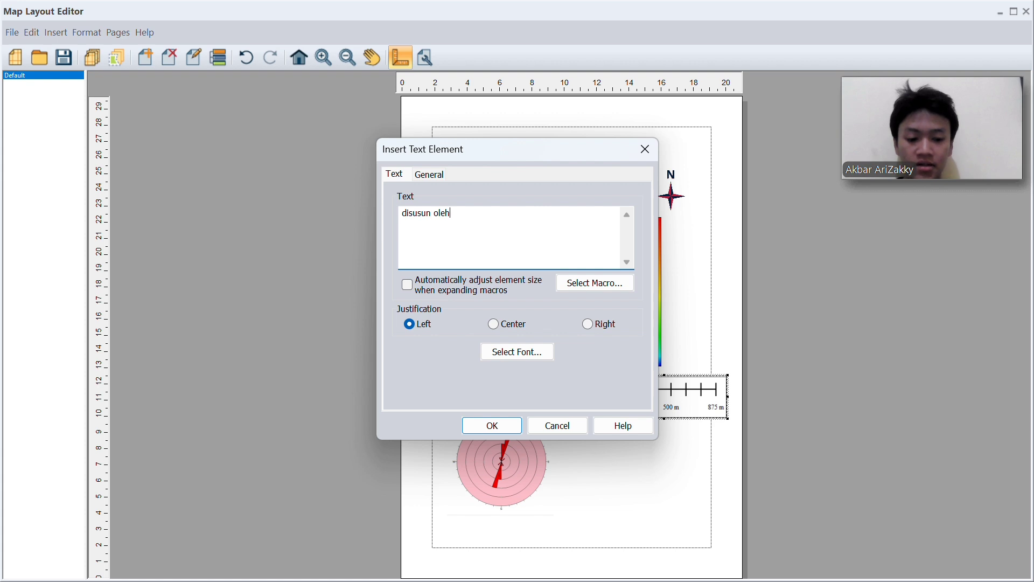
type(": a")
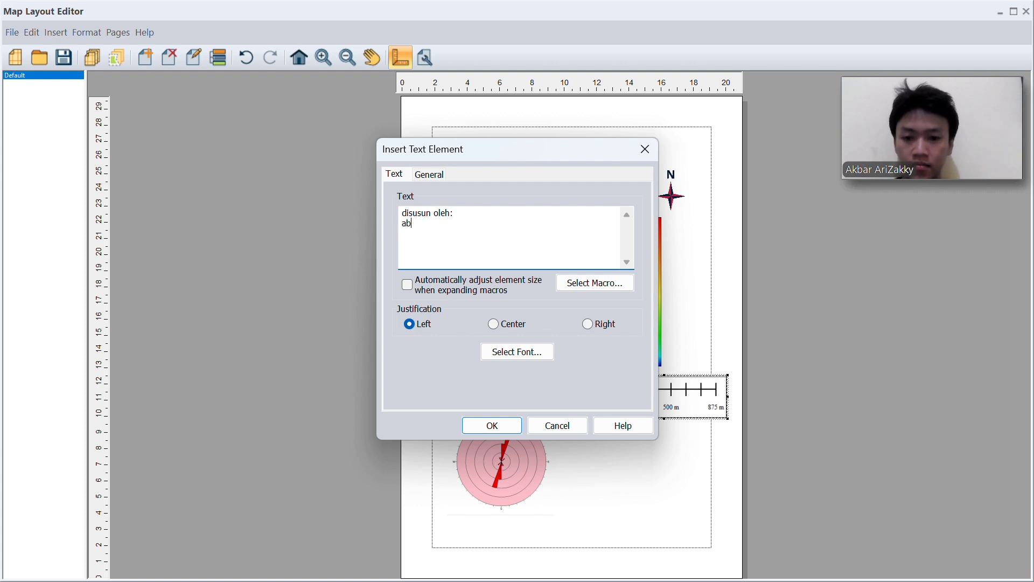
type("kbar ar")
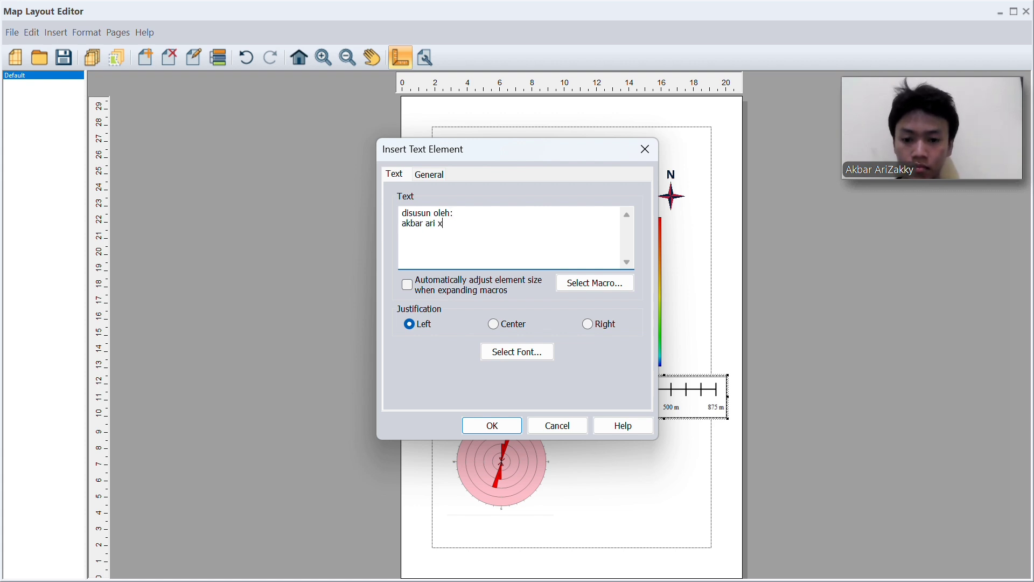
type("i zakky")
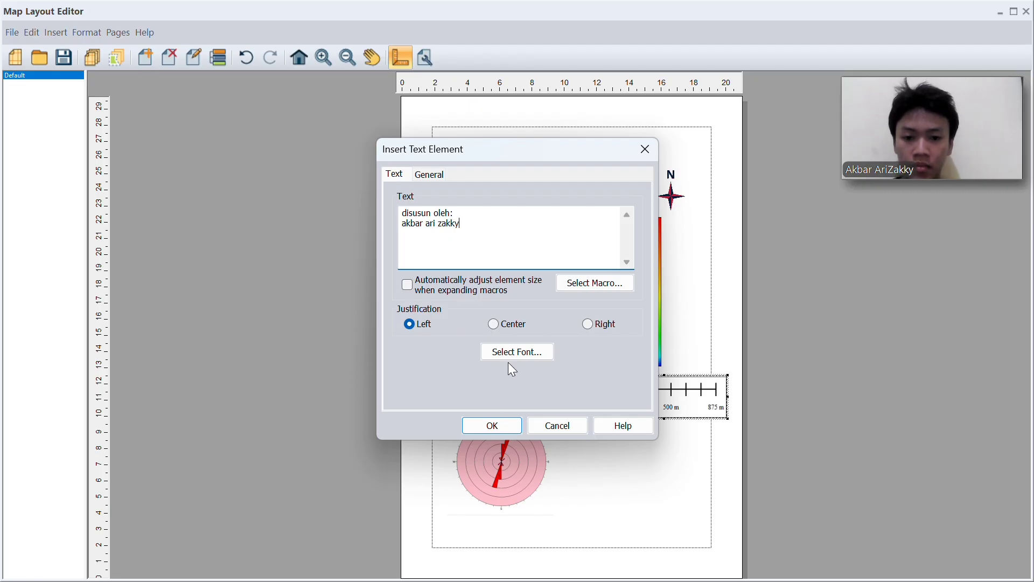
Step: Center-justify the author credit in Times New Roman Regular 12 and place it right of the elevation legend, above the scale bar
left_click(495, 327)
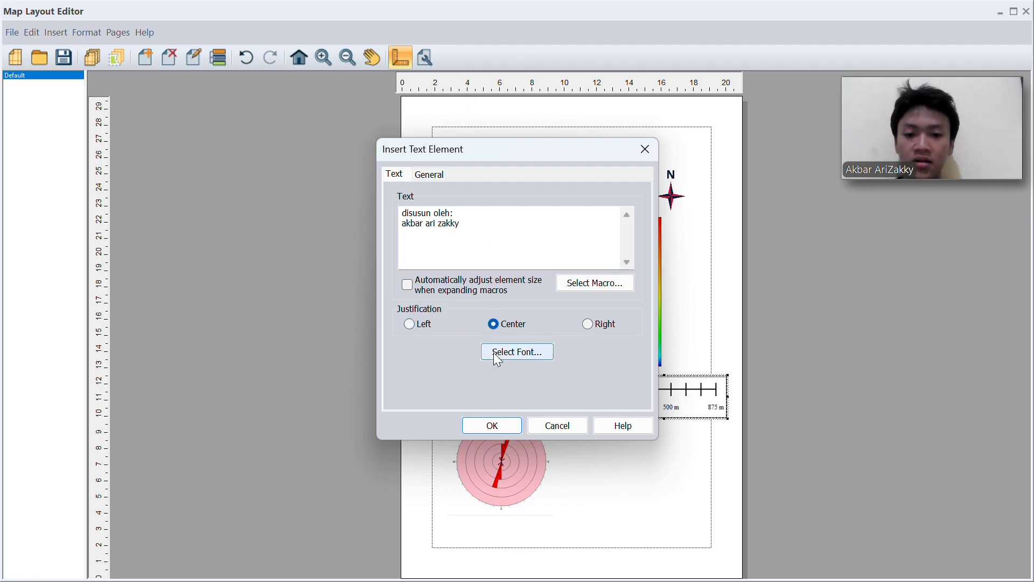
left_click(497, 353)
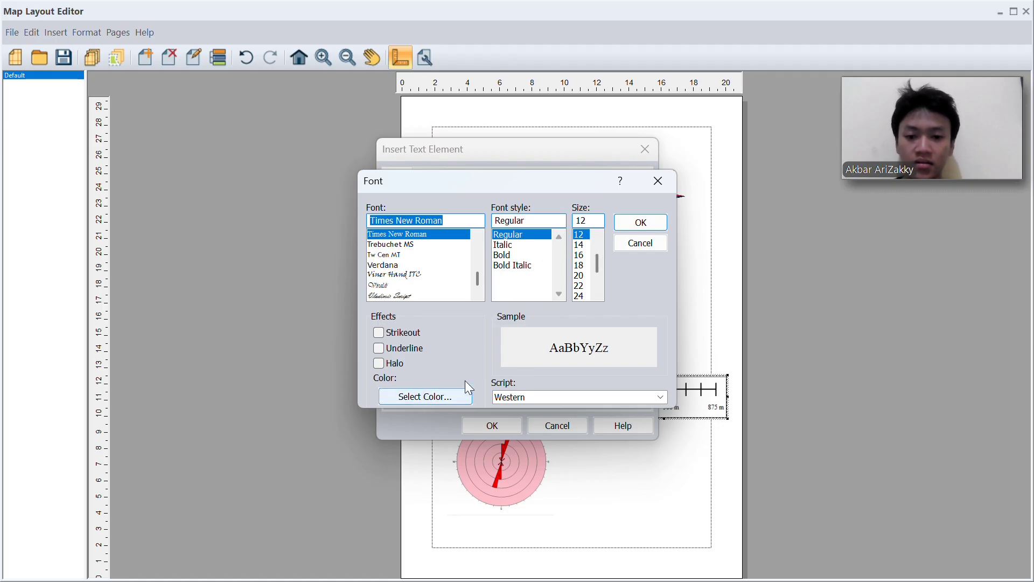
left_click(638, 223)
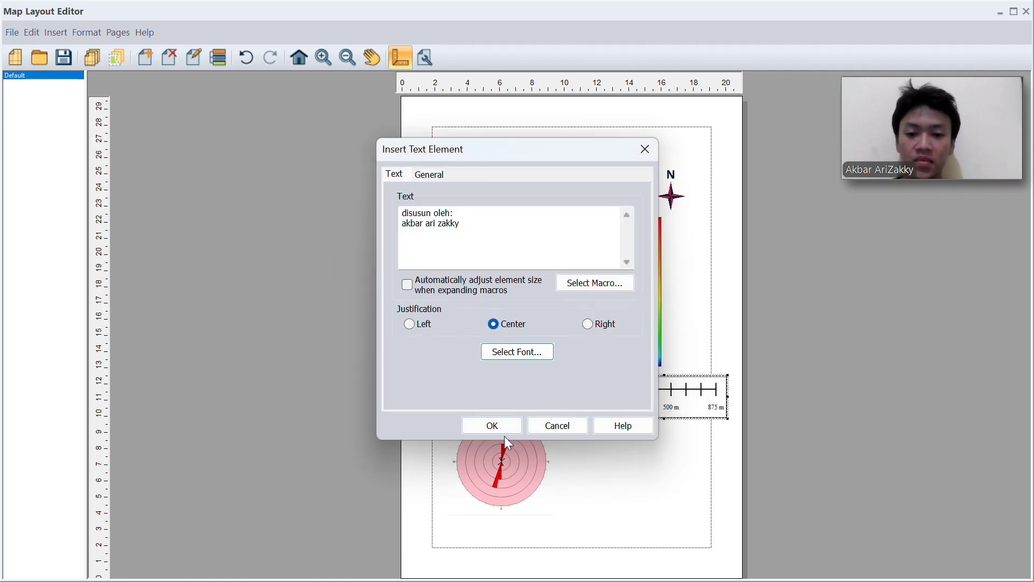
left_click(501, 424)
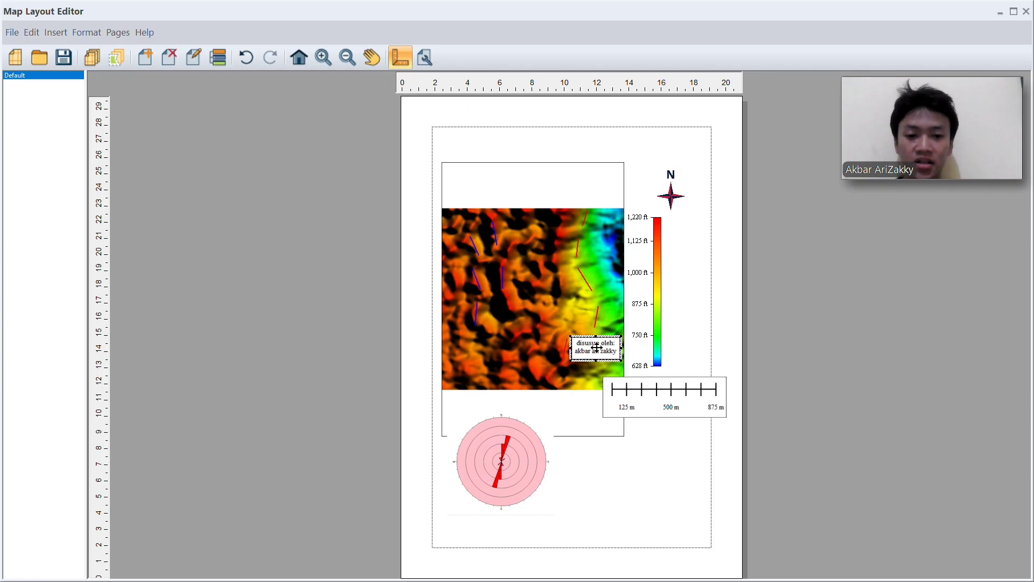
left_click_drag(597, 348, 691, 346)
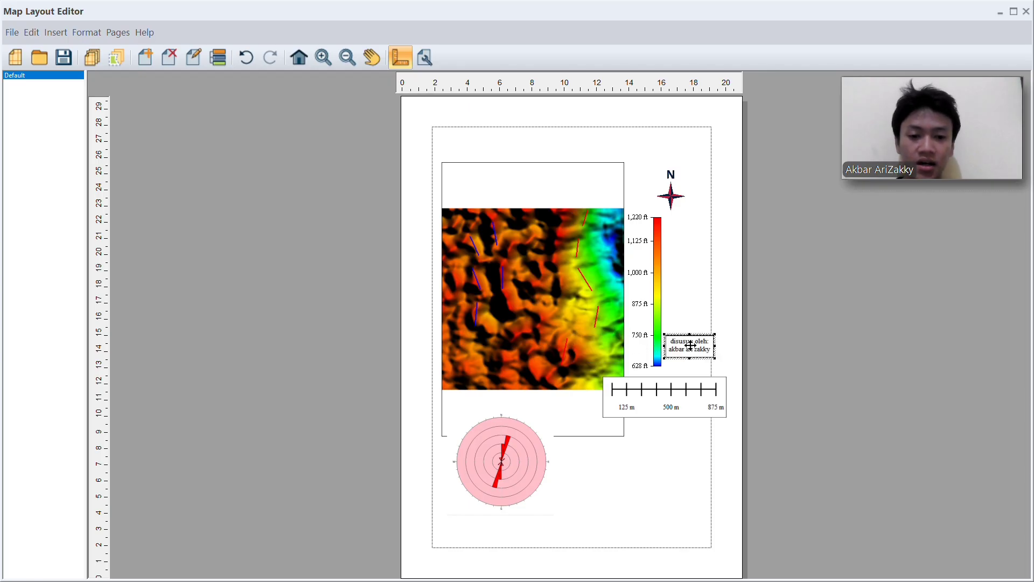
left_click(757, 347)
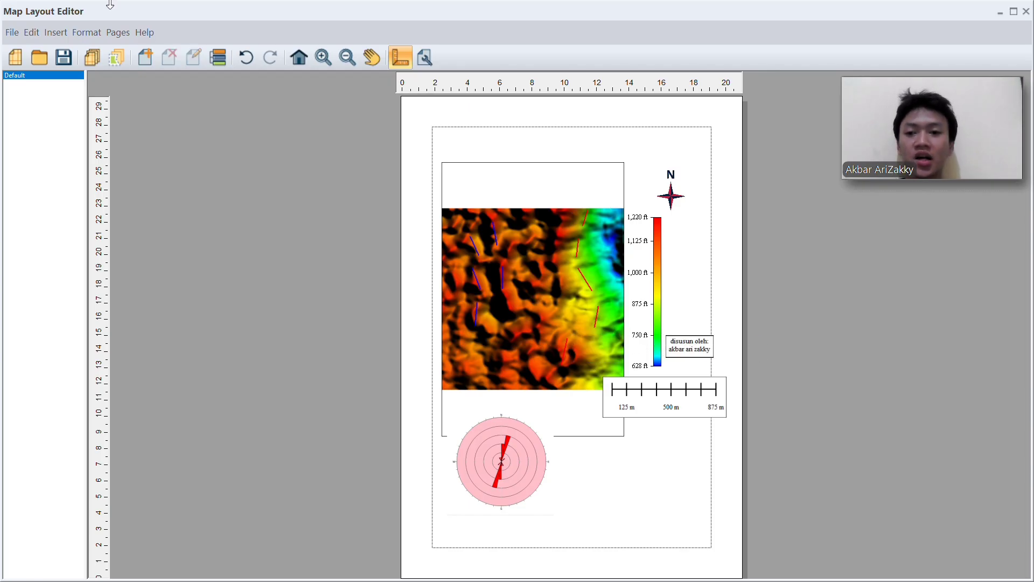
Step: Insert a center-justified text element "judul" at font size 20 and place it above the map frame near the upper page margin
left_click(60, 34)
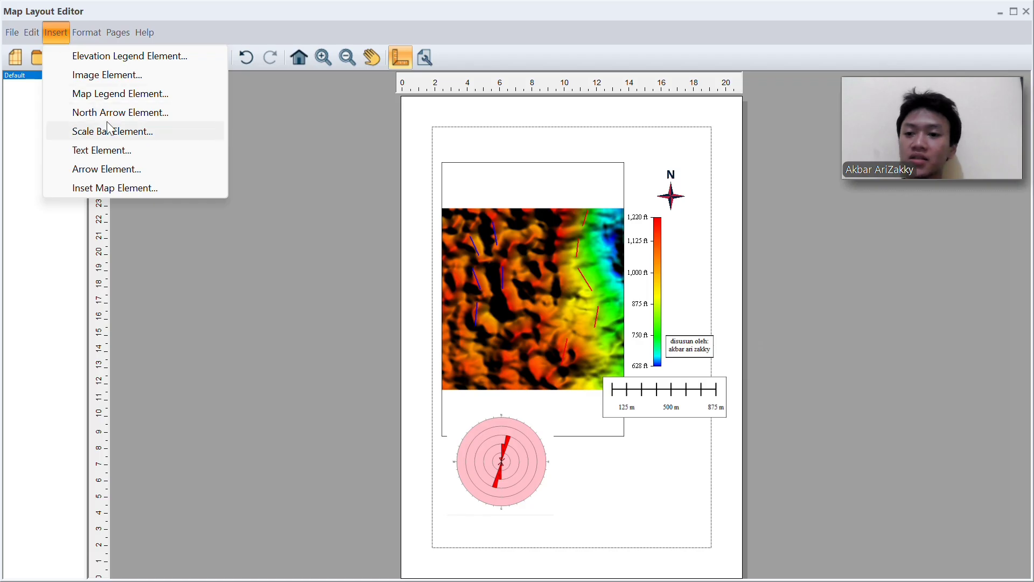
left_click(116, 151)
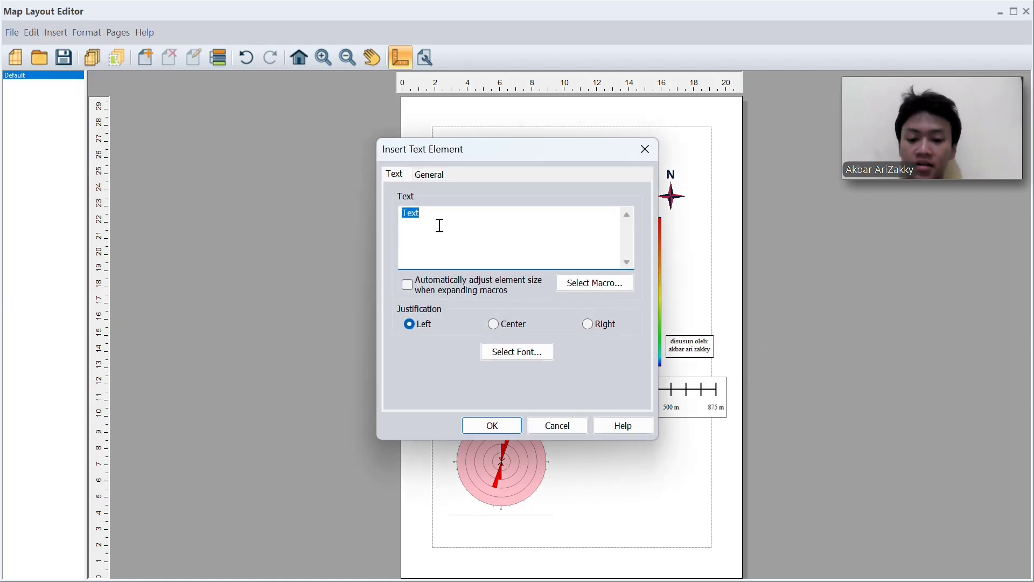
type("judul")
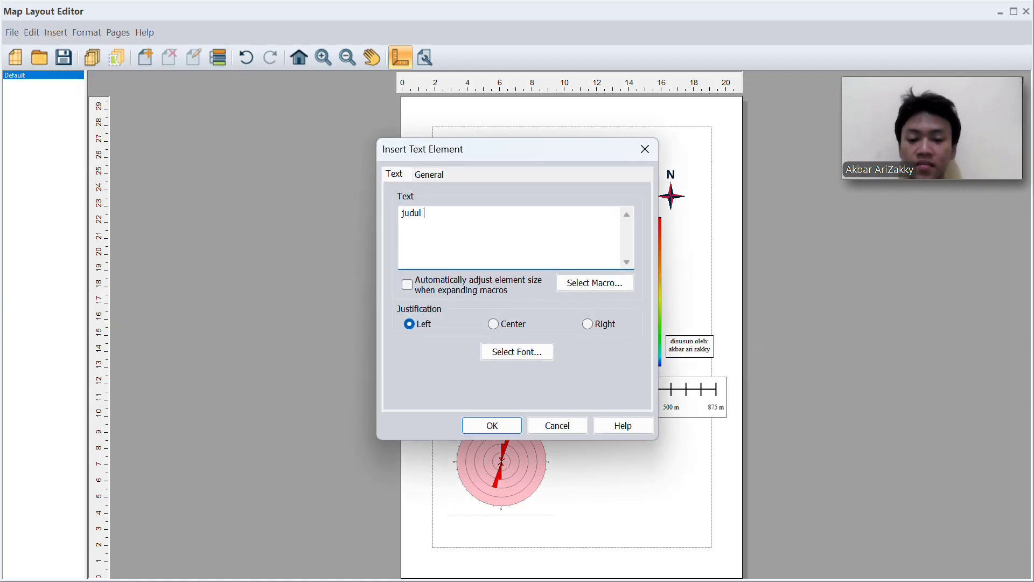
left_click(497, 323)
left_click(504, 350)
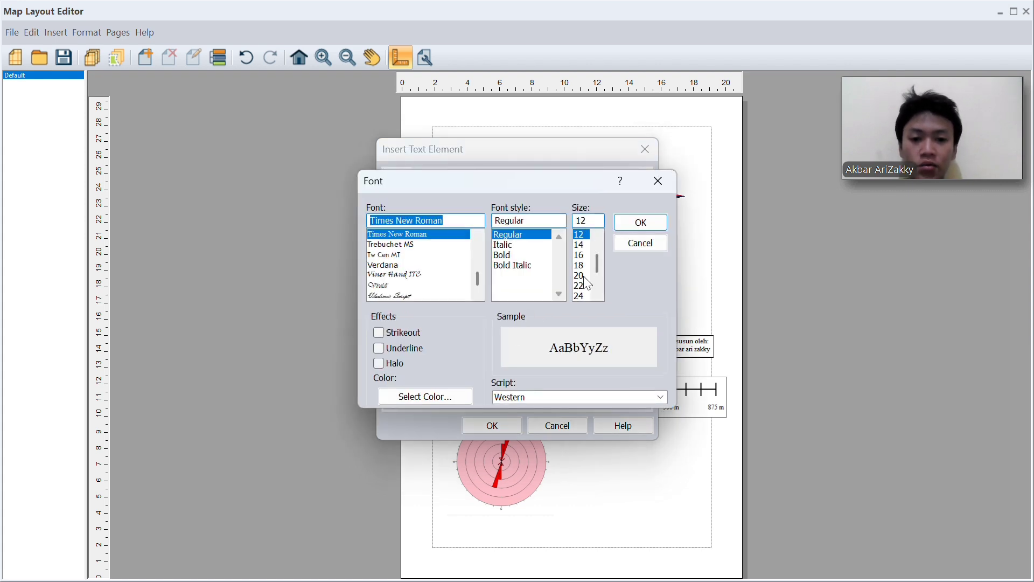
left_click(583, 275)
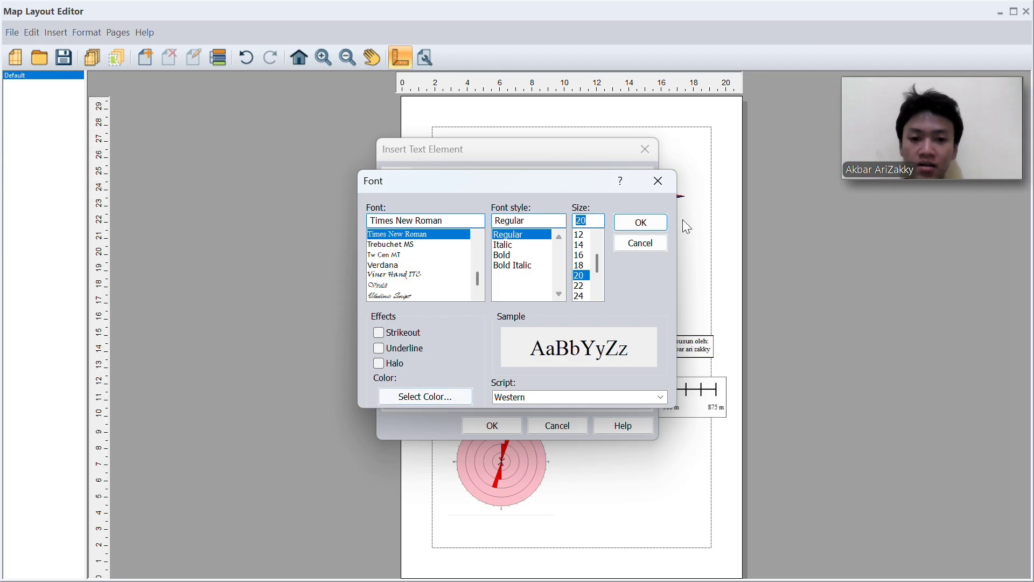
left_click(640, 223)
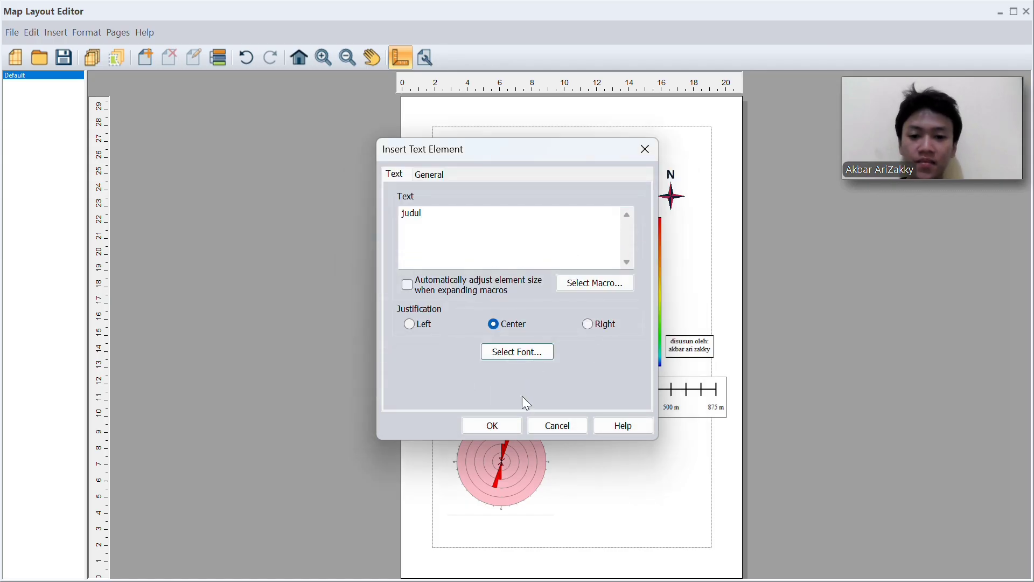
left_click(497, 428)
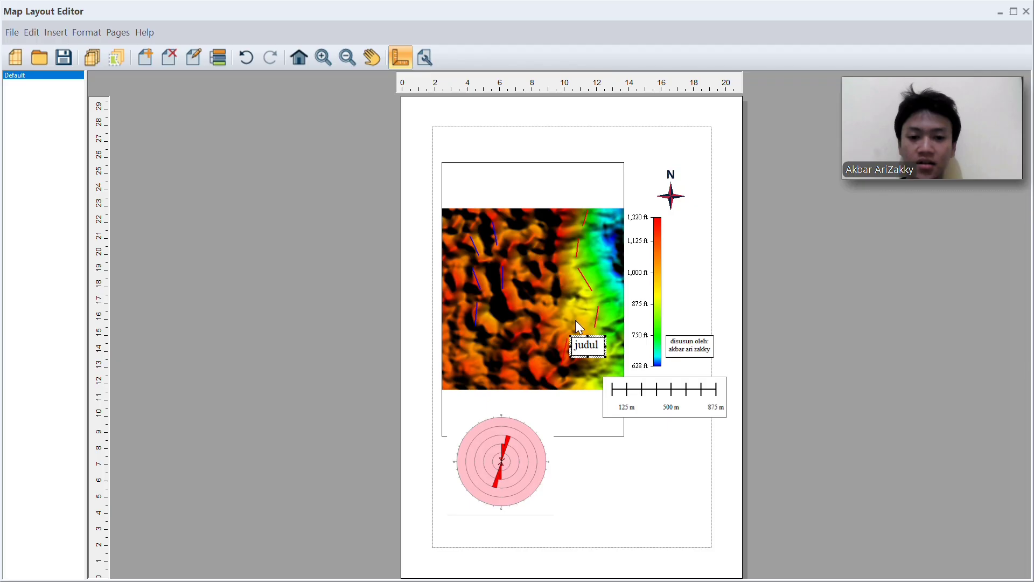
left_click_drag(589, 343, 542, 141)
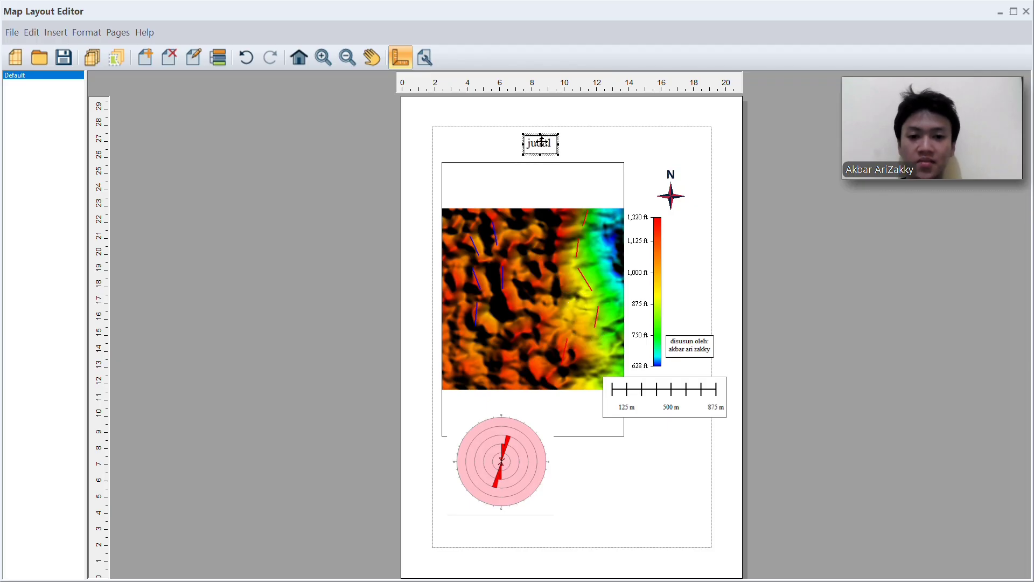